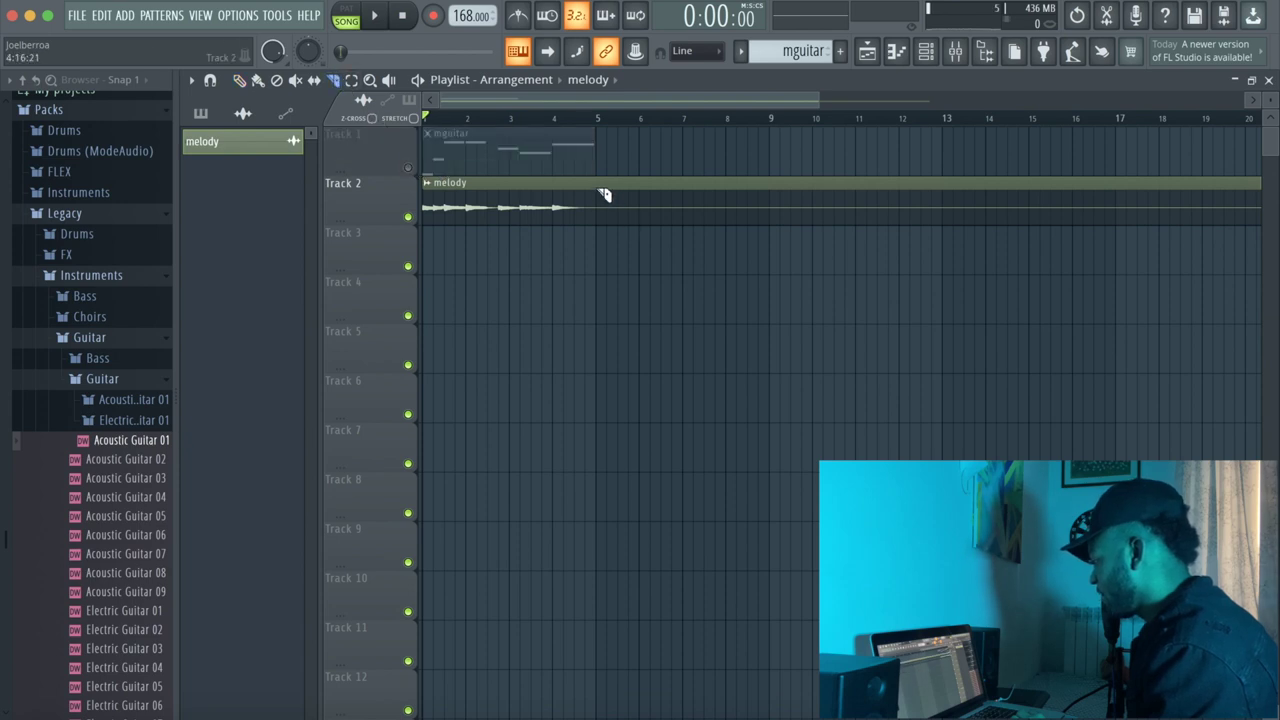
# Delete the sliced-off part of the melody clip after bar 5 on Track 2 and check the clip's channel settings
pyautogui.rightClick(668, 213)
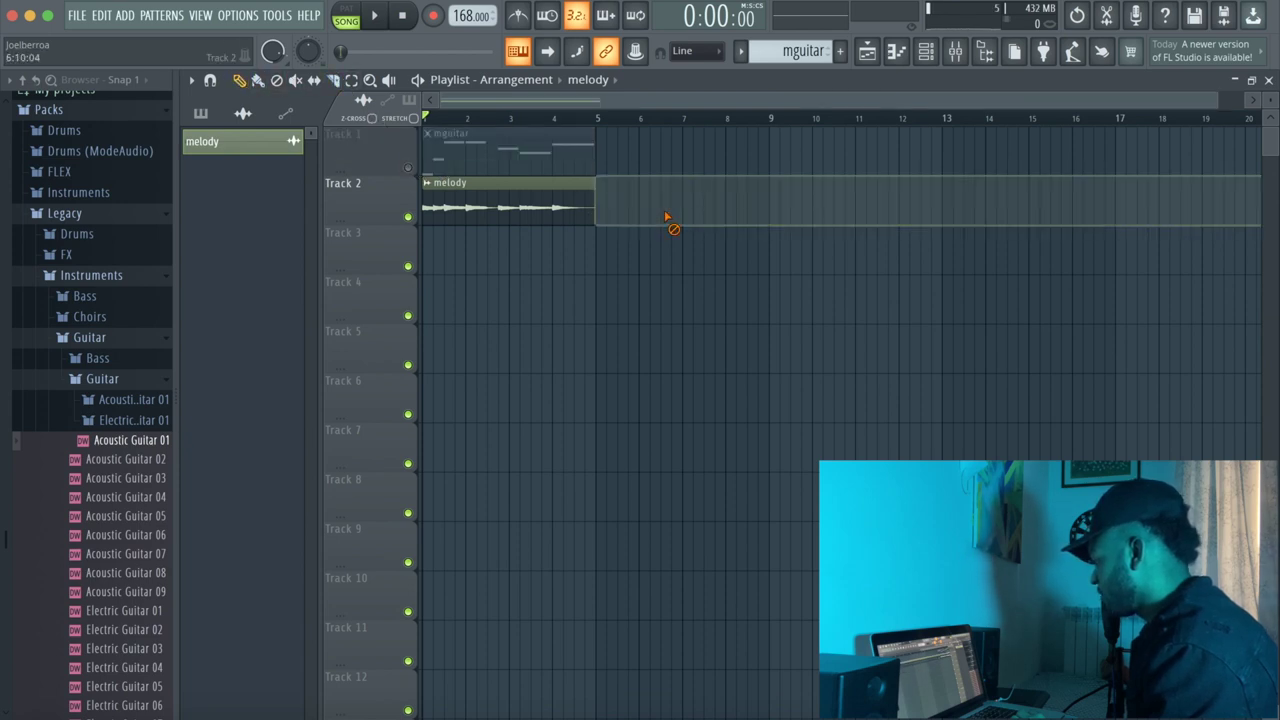
pyautogui.click(428, 186)
pyautogui.press('Escape')
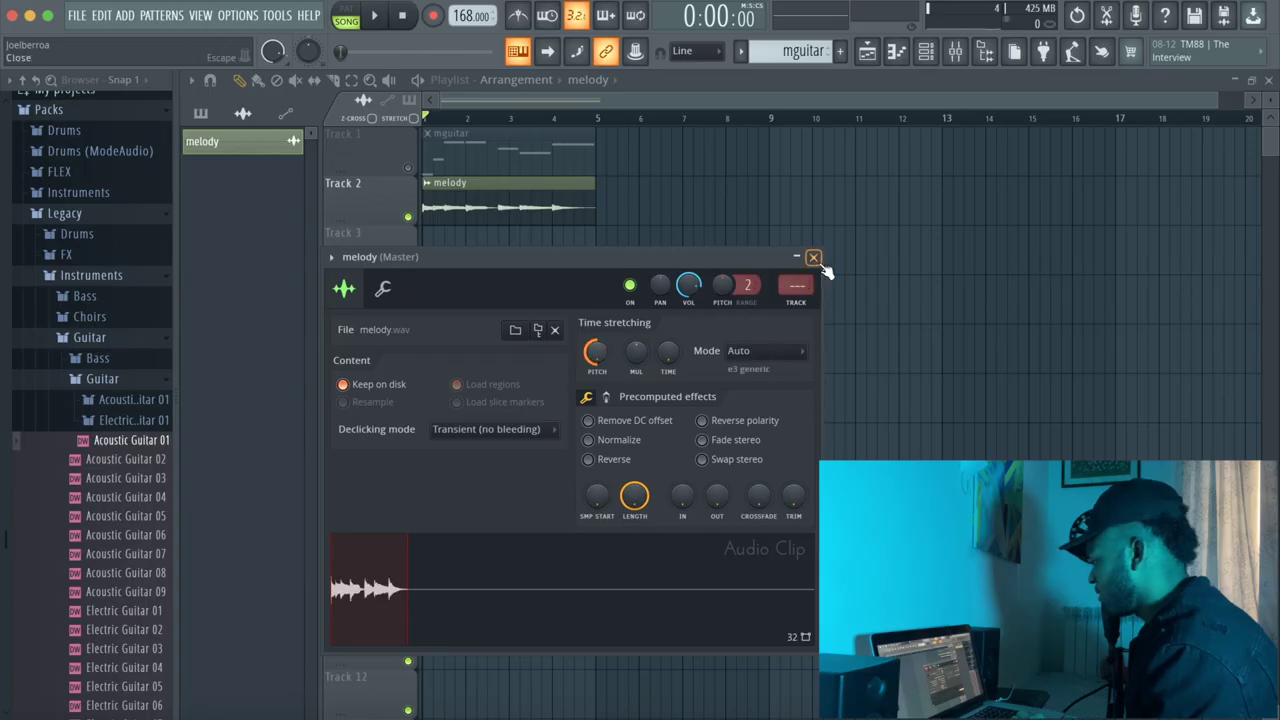
pyautogui.click(814, 258)
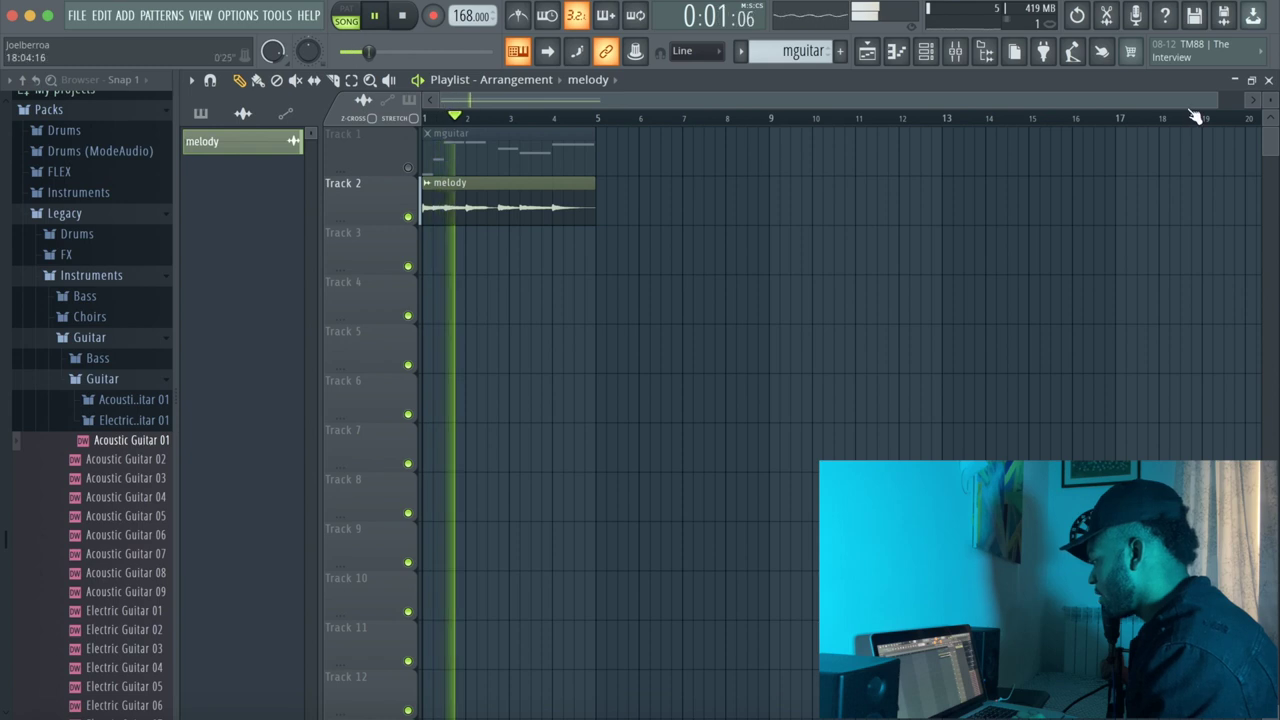
# Load RC-20 Retro Color with the Vinyl 1 preset on the melody's mixer track, Insert 1
pyautogui.moveTo(1024, 84); pyautogui.dragTo(871, 92)
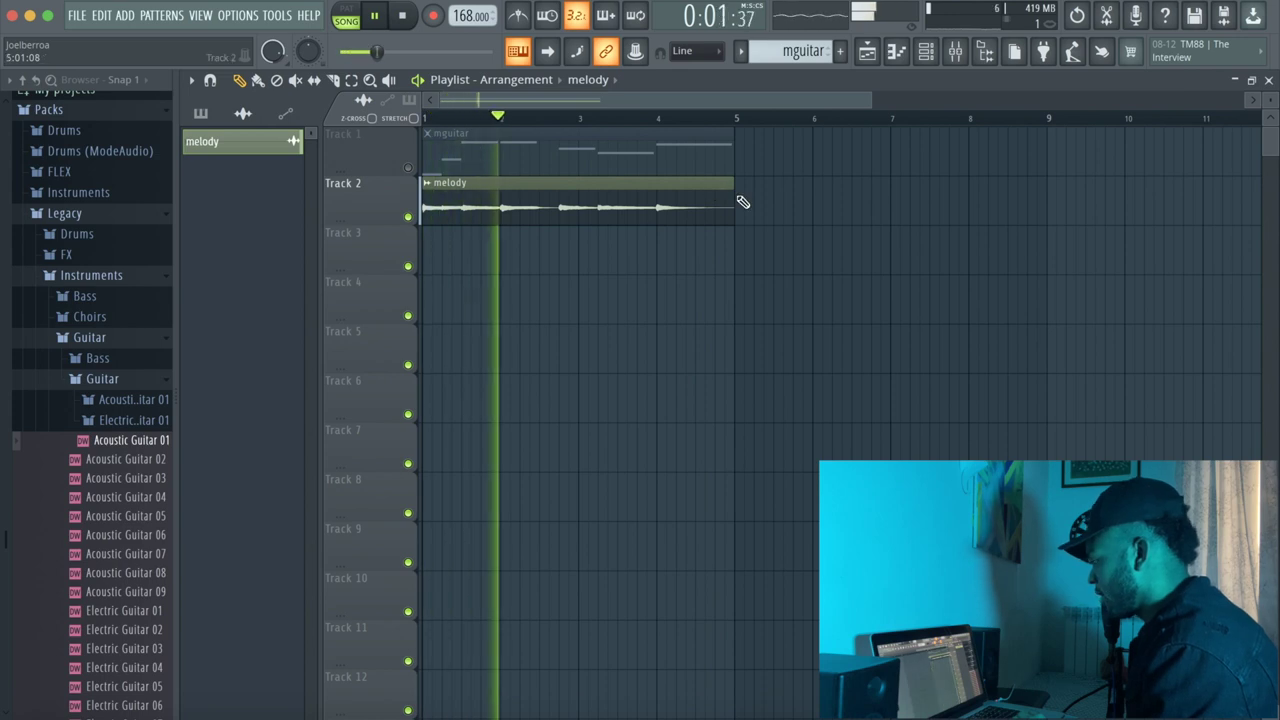
pyautogui.click(924, 57)
pyautogui.click(529, 214)
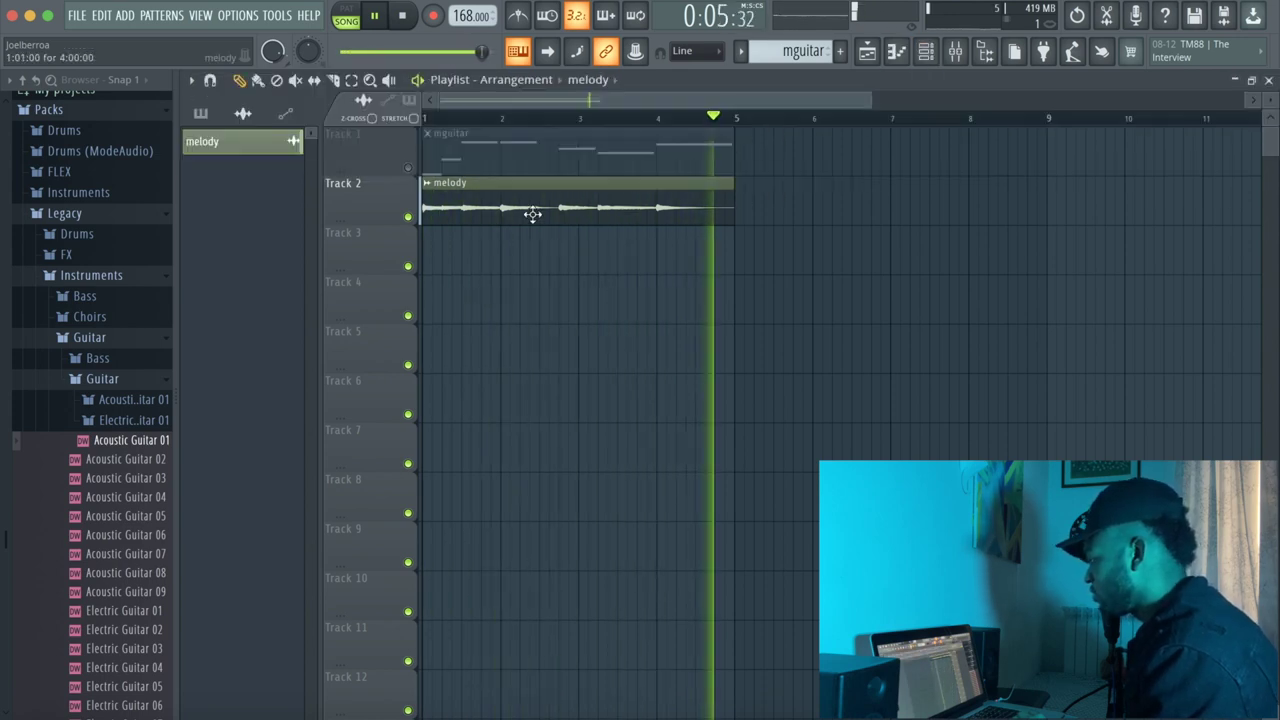
pyautogui.press('F8')
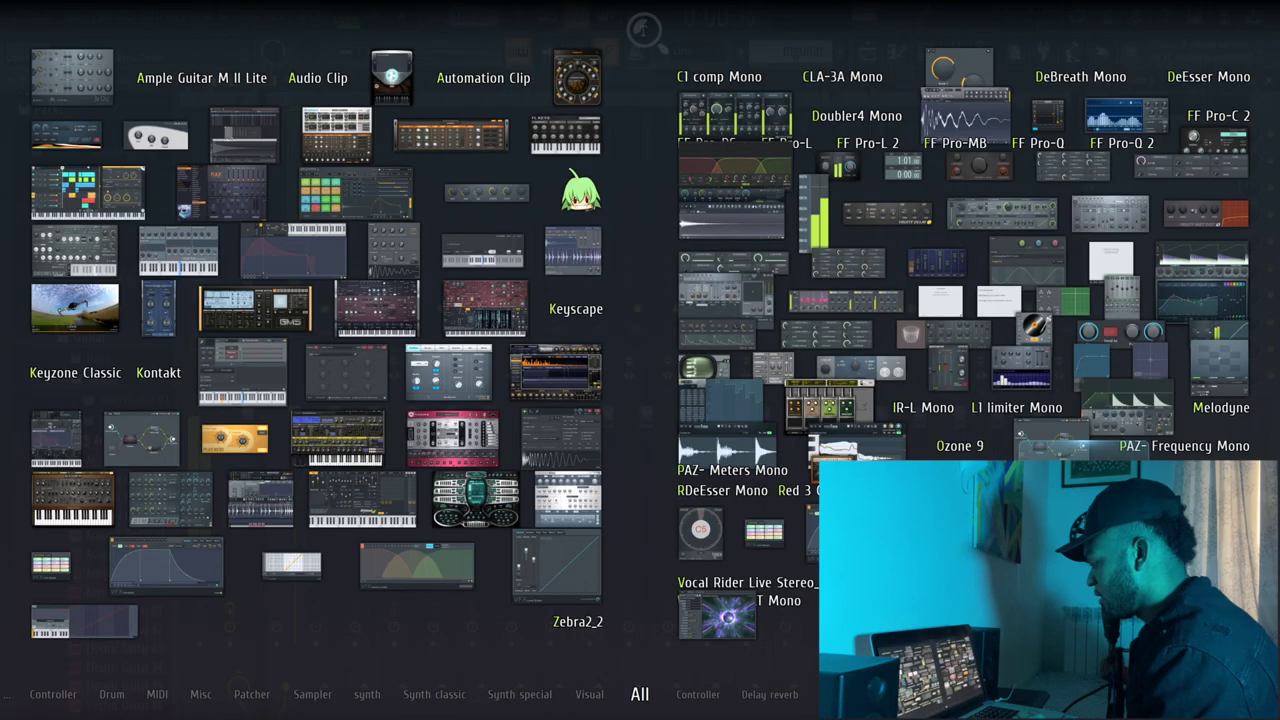
pyautogui.click(1000, 472)
pyautogui.moveTo(604, 284); pyautogui.dragTo(626, 60)
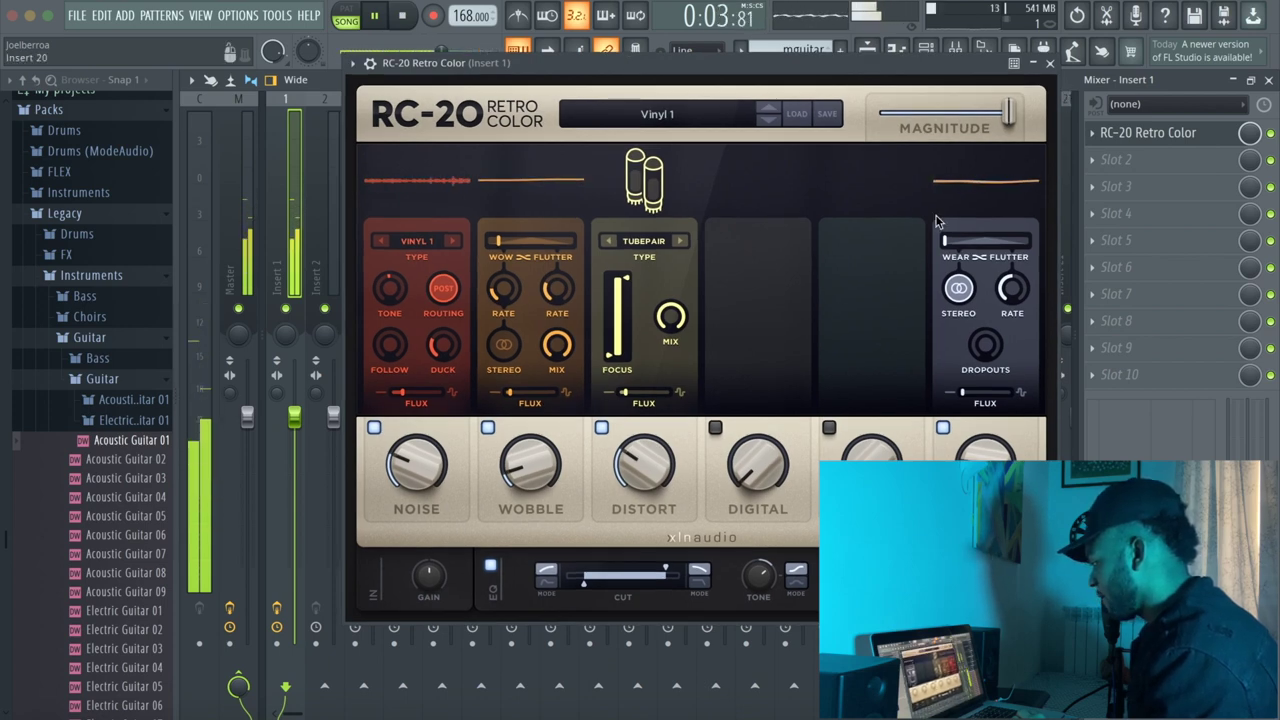
# Turn on the Space reverb module in RC-20 Retro Color and set its amount to about 0.31
pyautogui.click(829, 428)
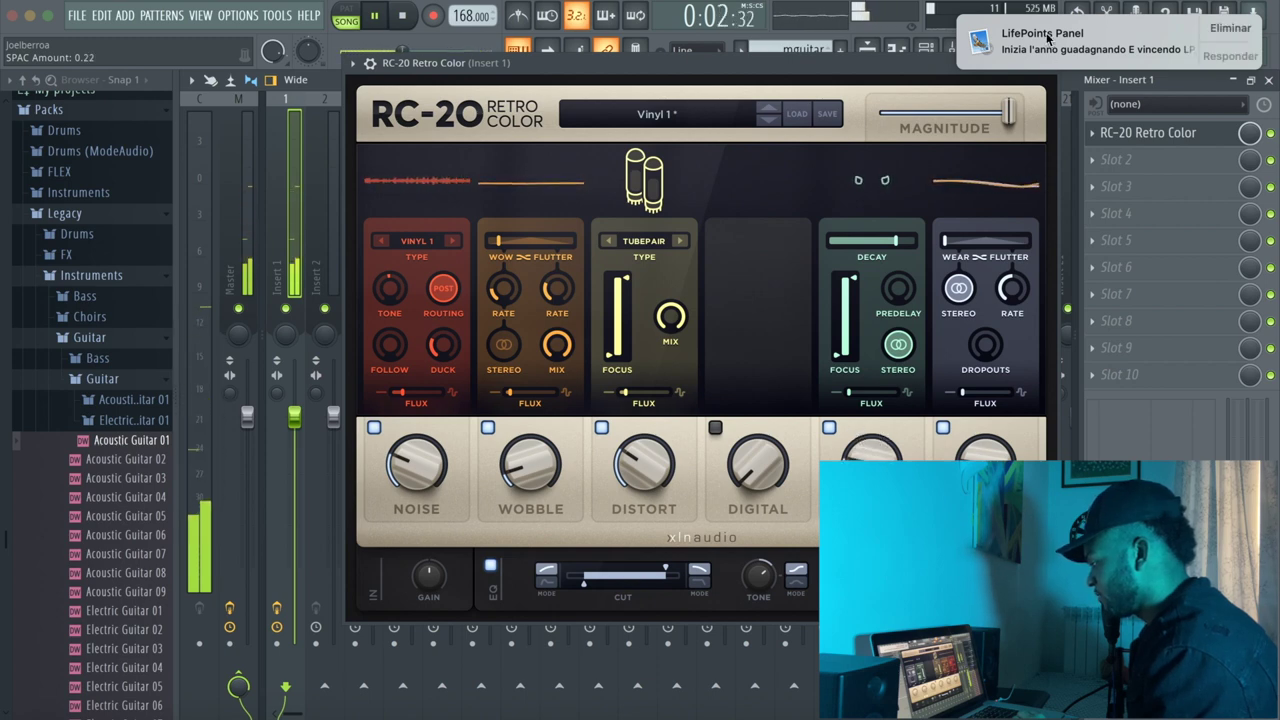
pyautogui.click(1228, 28)
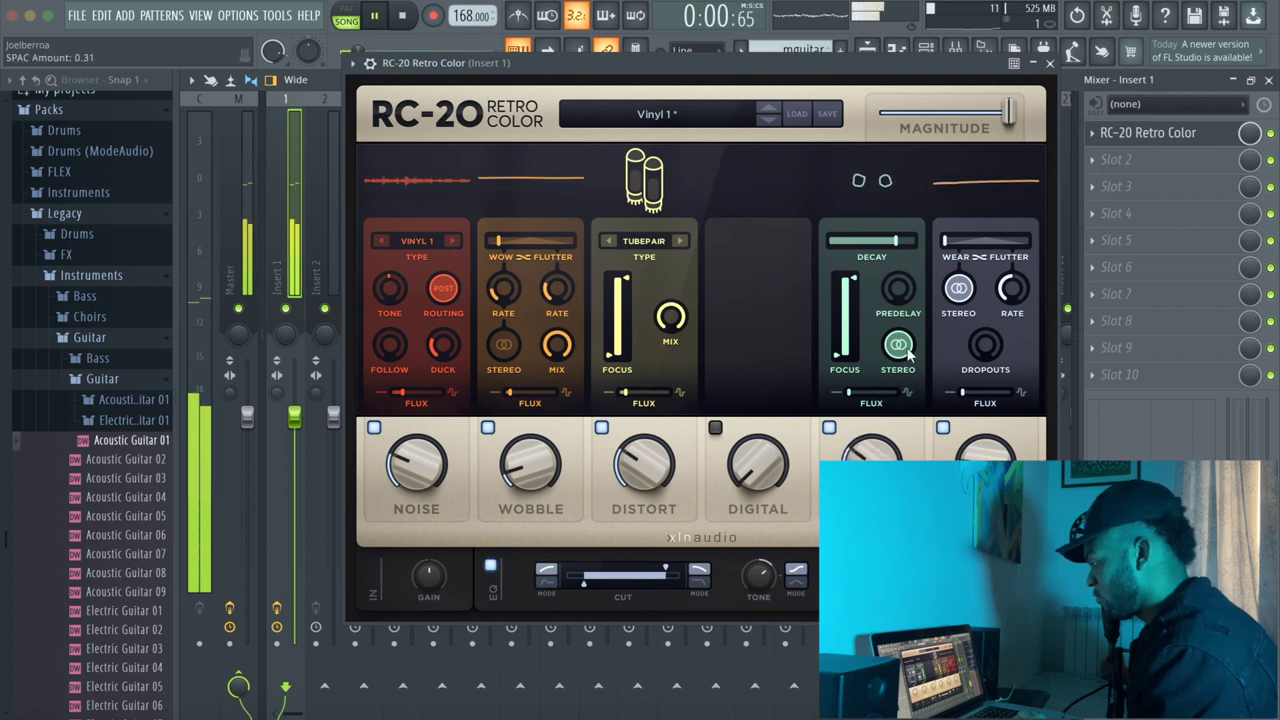
pyautogui.click(1050, 63)
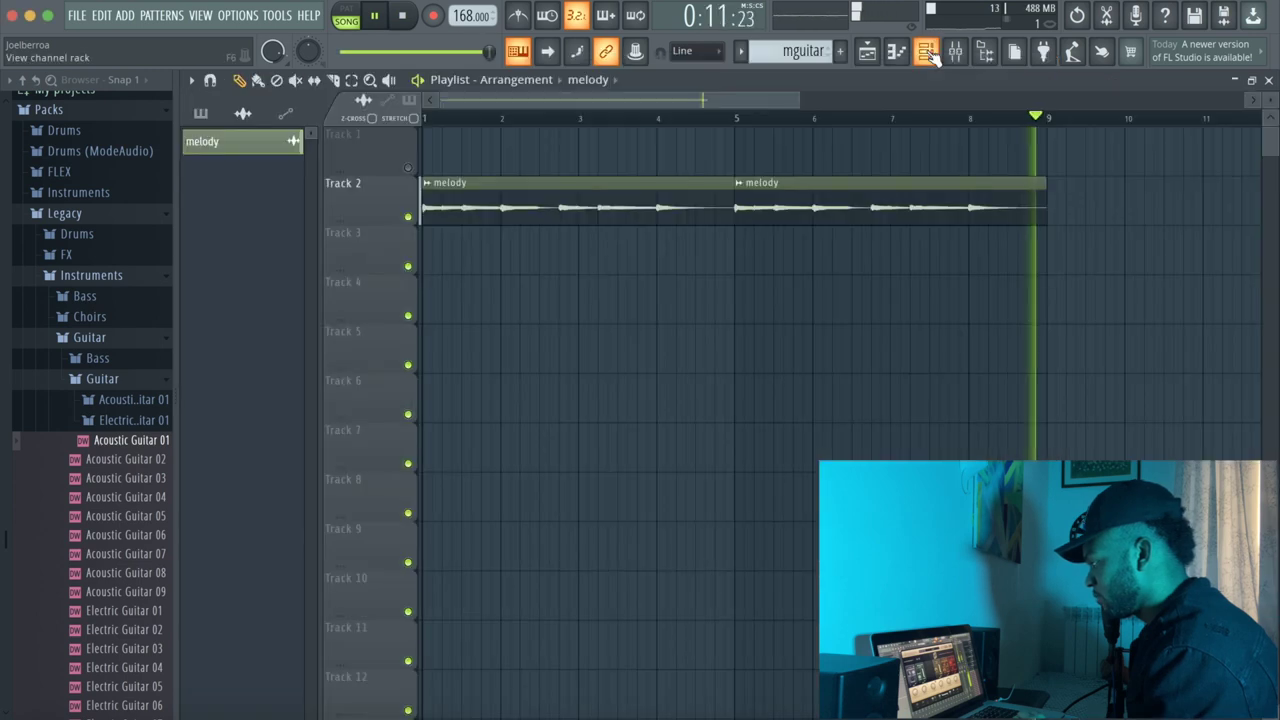
# Place the drums pattern at bar 1 on Track 3 of the playlist
pyautogui.click(926, 51)
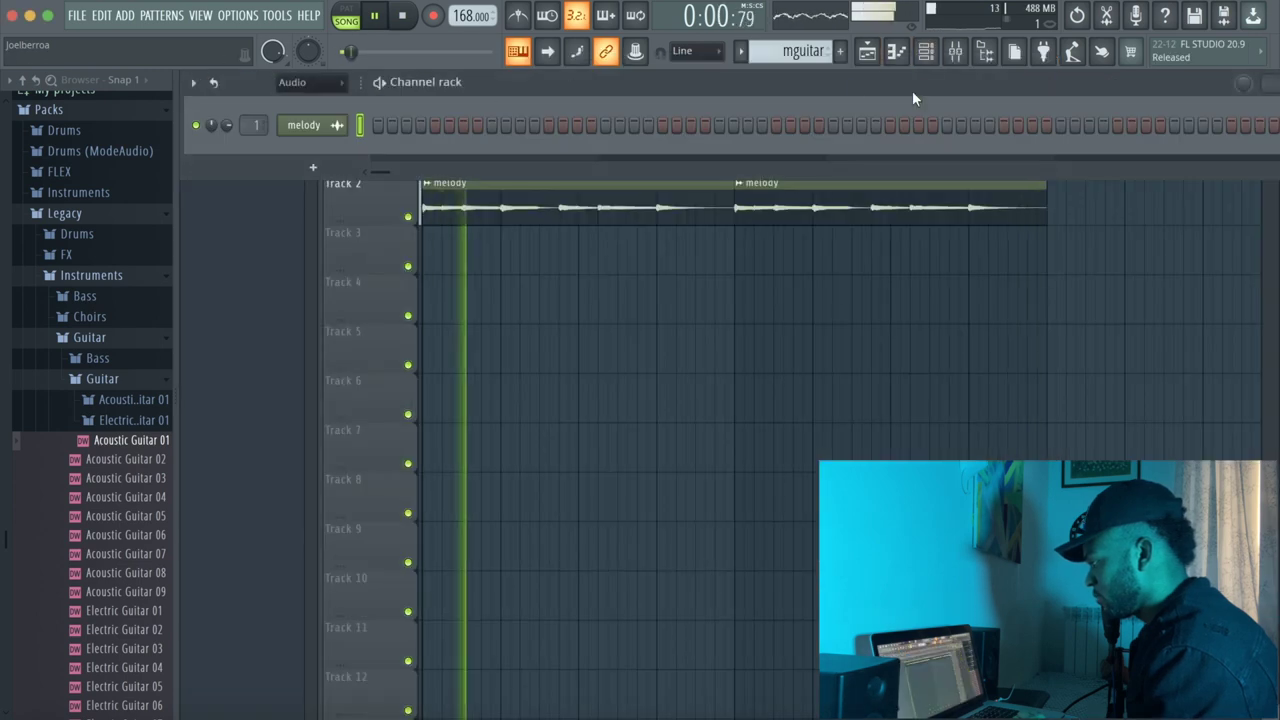
pyautogui.click(868, 51)
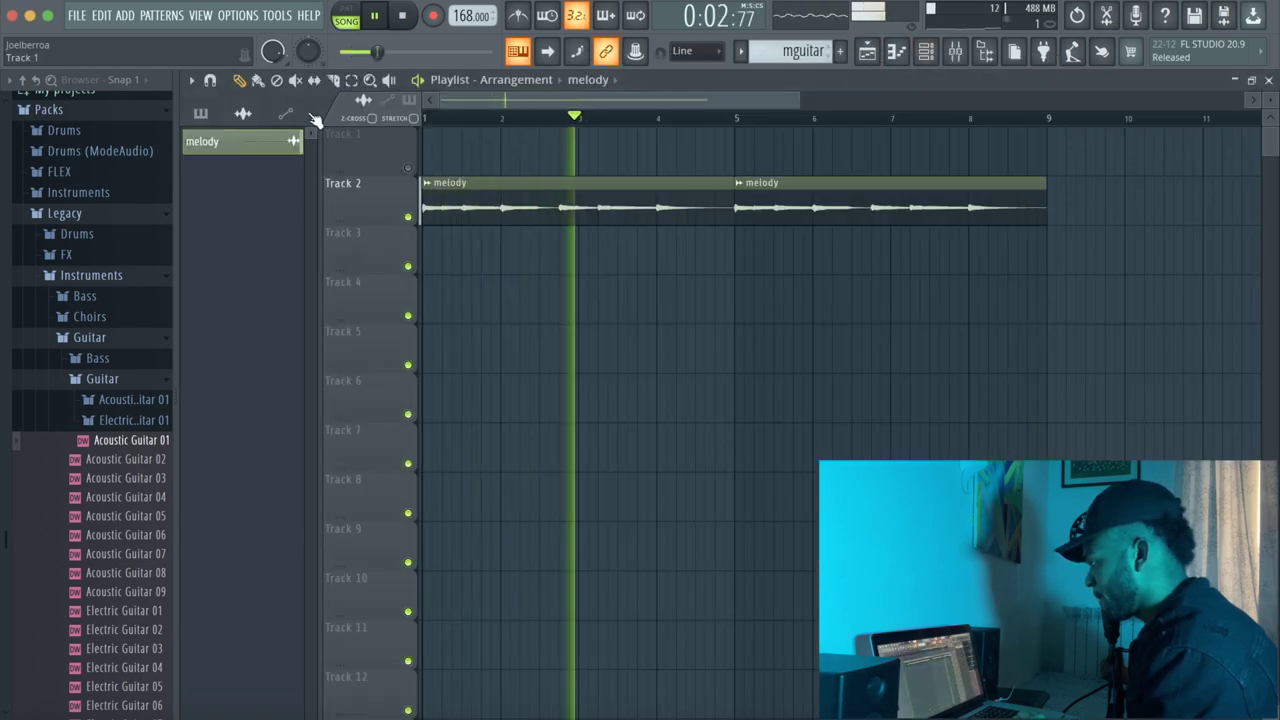
pyautogui.click(201, 114)
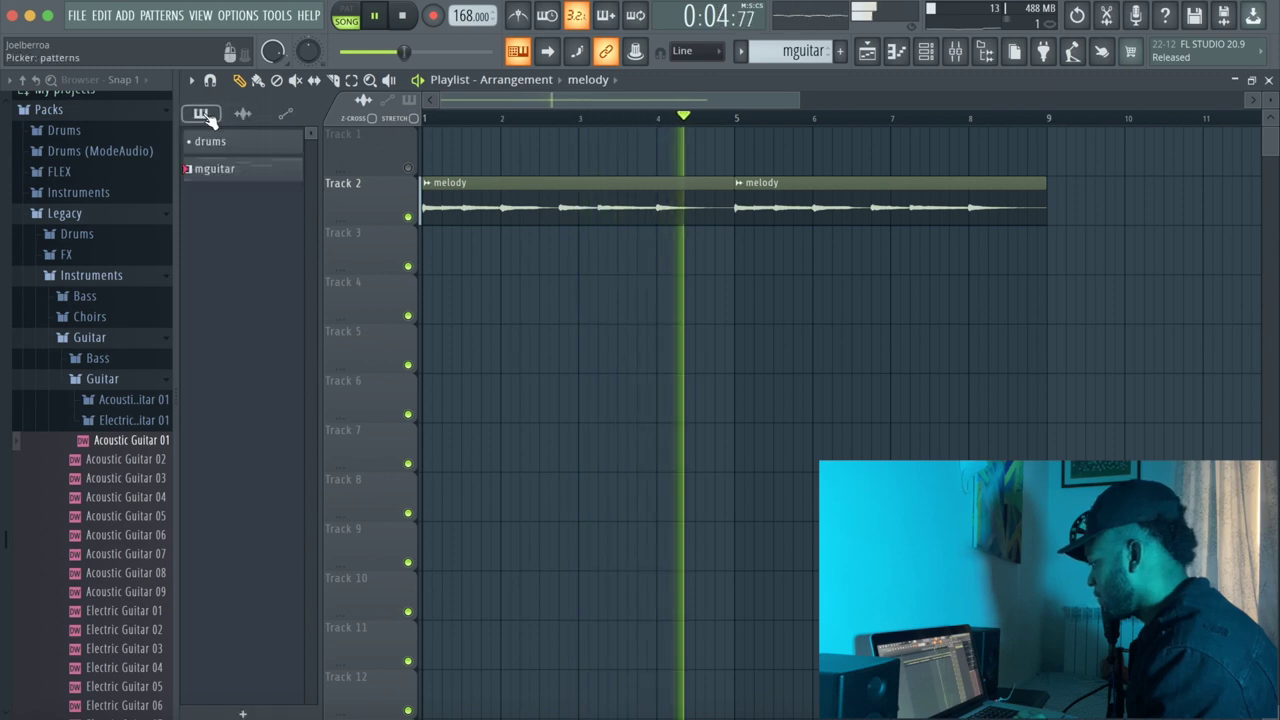
pyautogui.click(224, 143)
pyautogui.click(526, 251)
pyautogui.moveTo(526, 251); pyautogui.dragTo(394, 240)
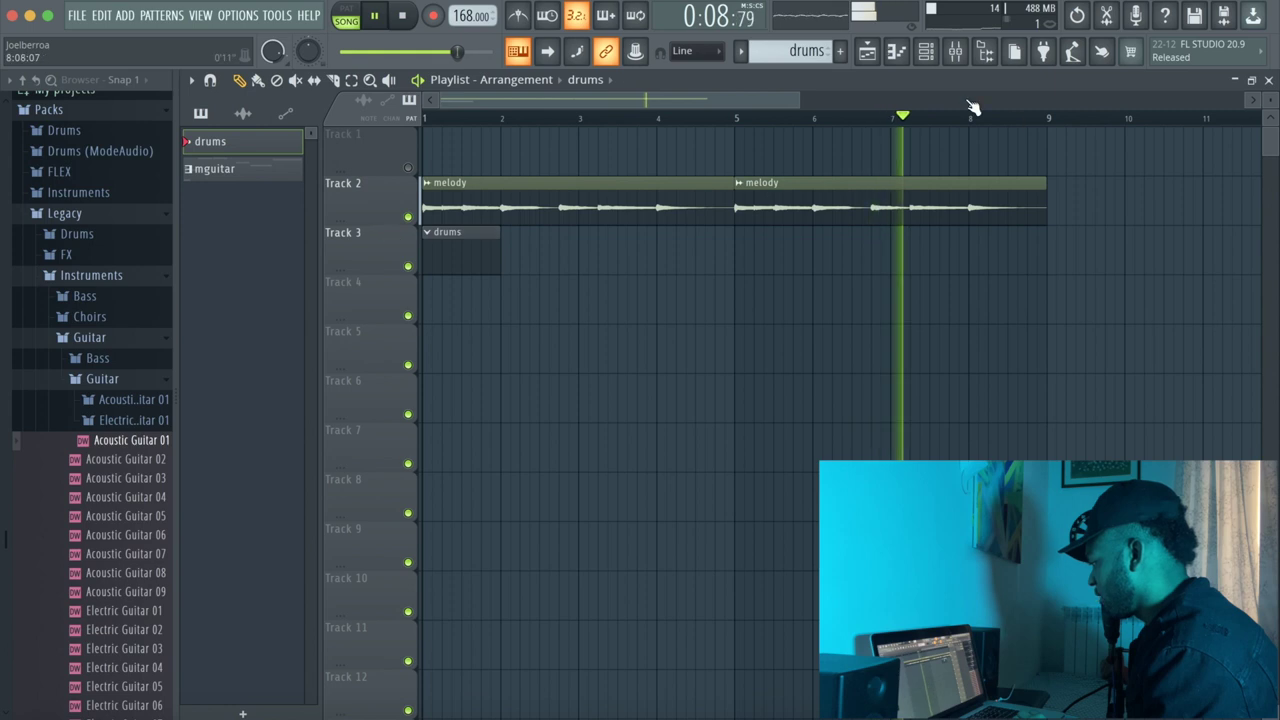
# Program the first channel of the drums pattern, Chuki (2), with hits on steps 1, 21, 27, 33, 53 and 59
pyautogui.click(927, 55)
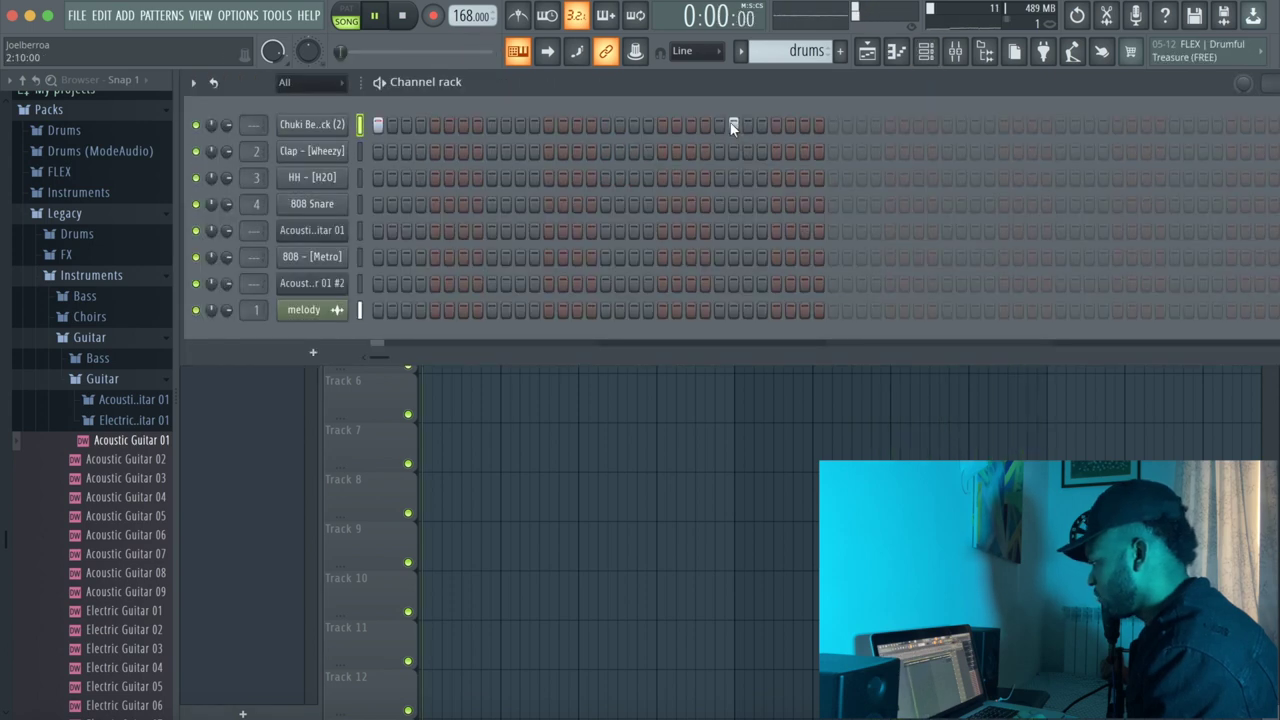
pyautogui.press('space')
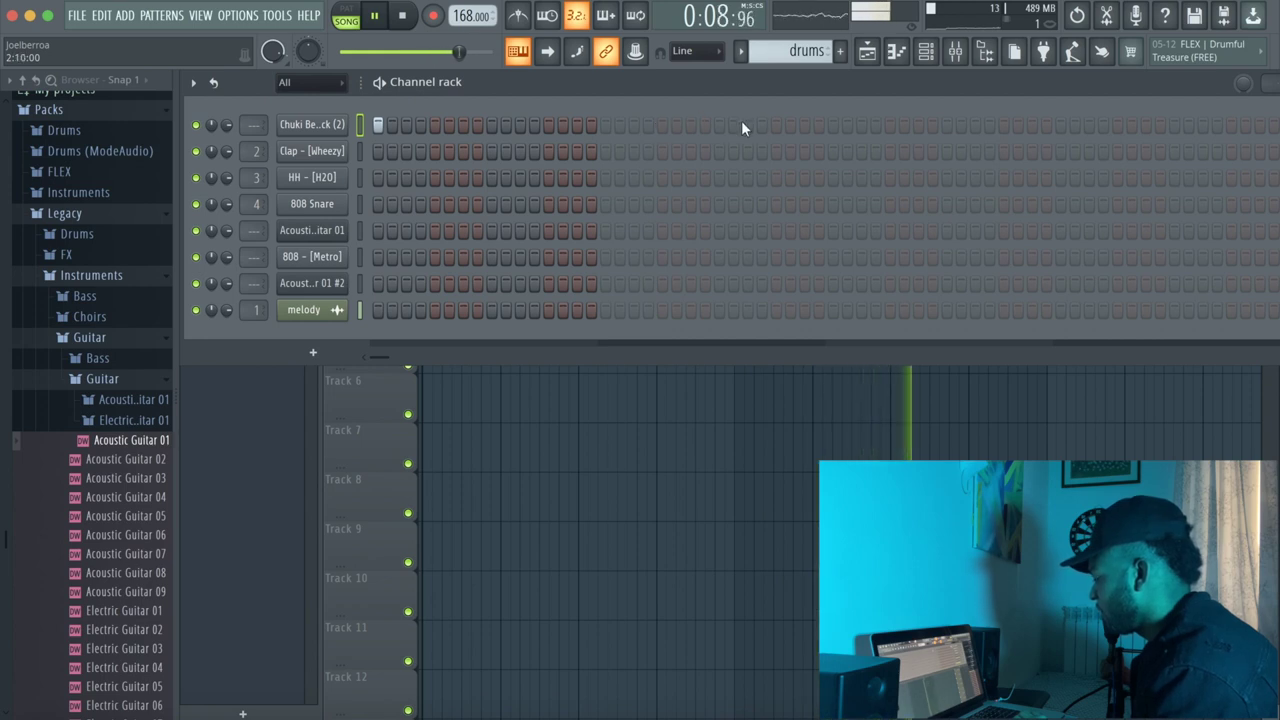
pyautogui.click(775, 124)
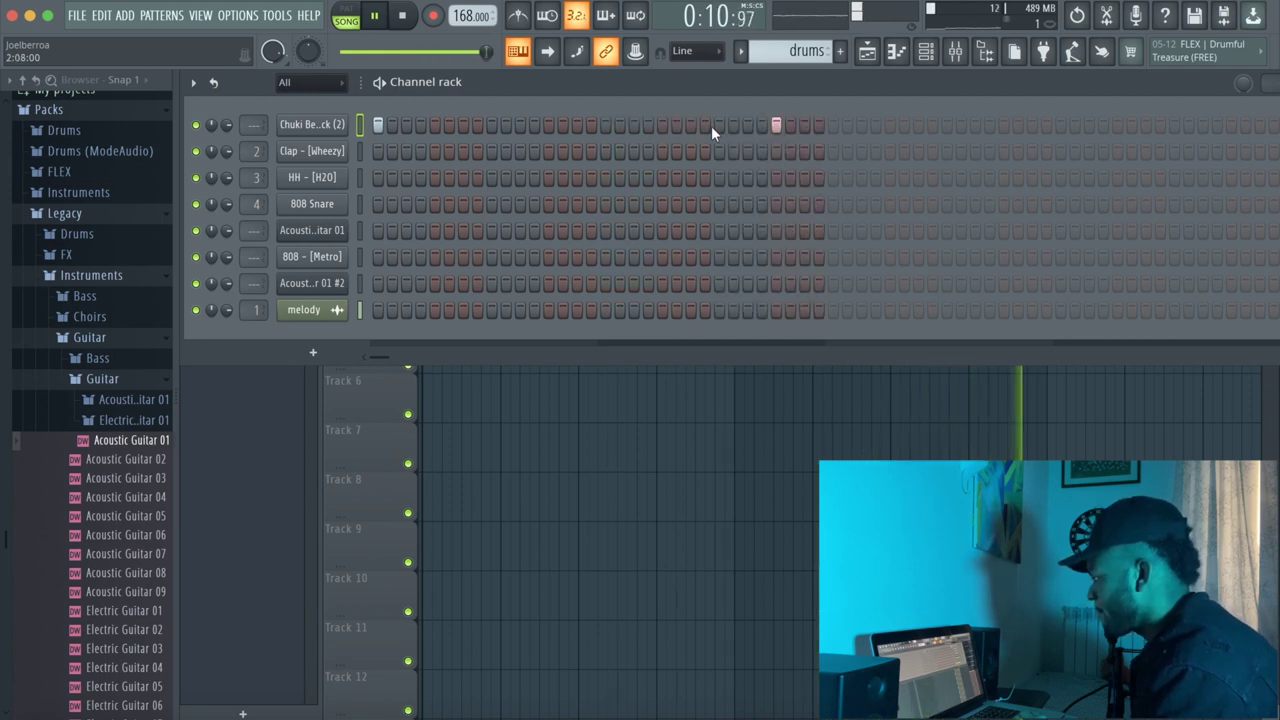
pyautogui.click(661, 124)
pyautogui.click(775, 124)
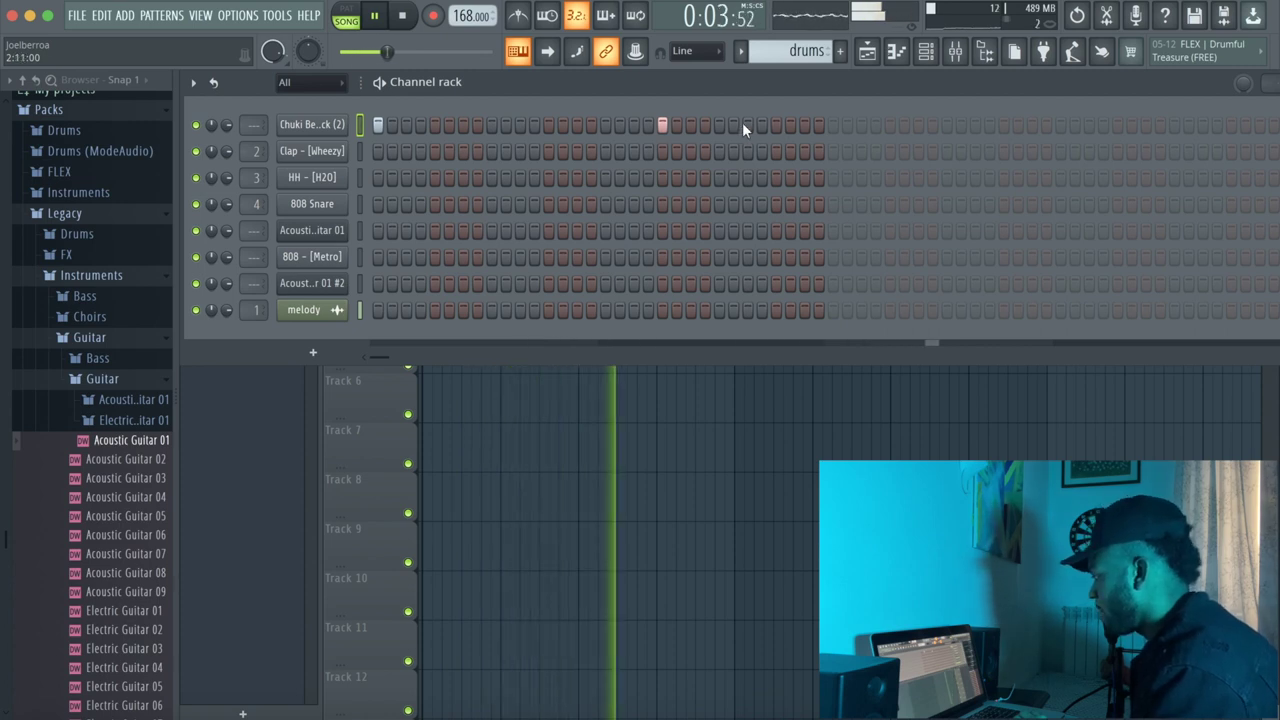
pyautogui.click(745, 124)
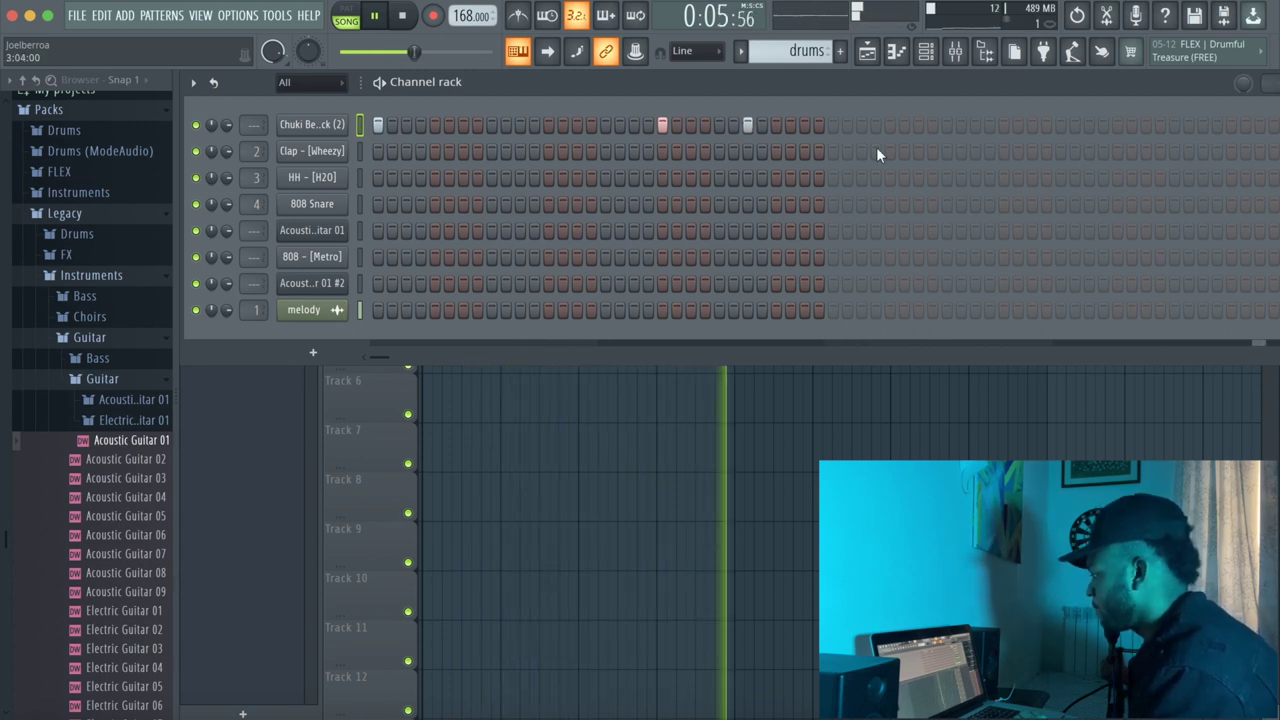
pyautogui.click(833, 124)
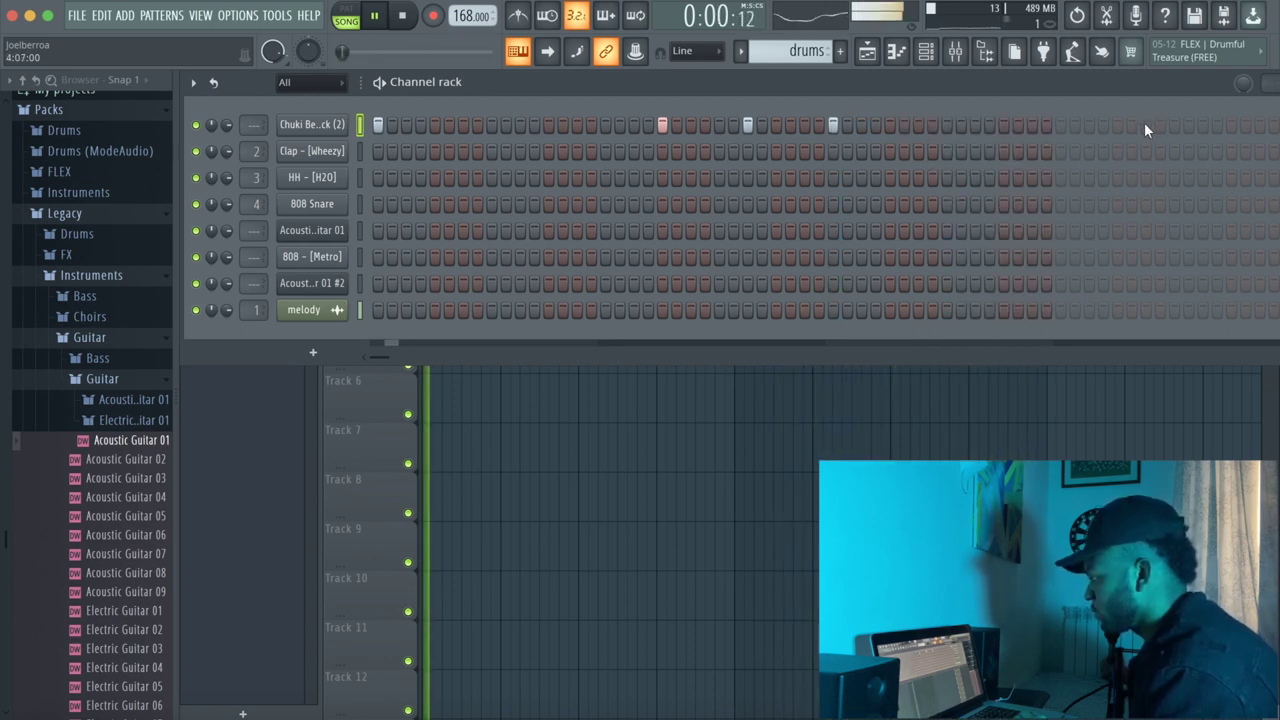
pyautogui.click(1117, 124)
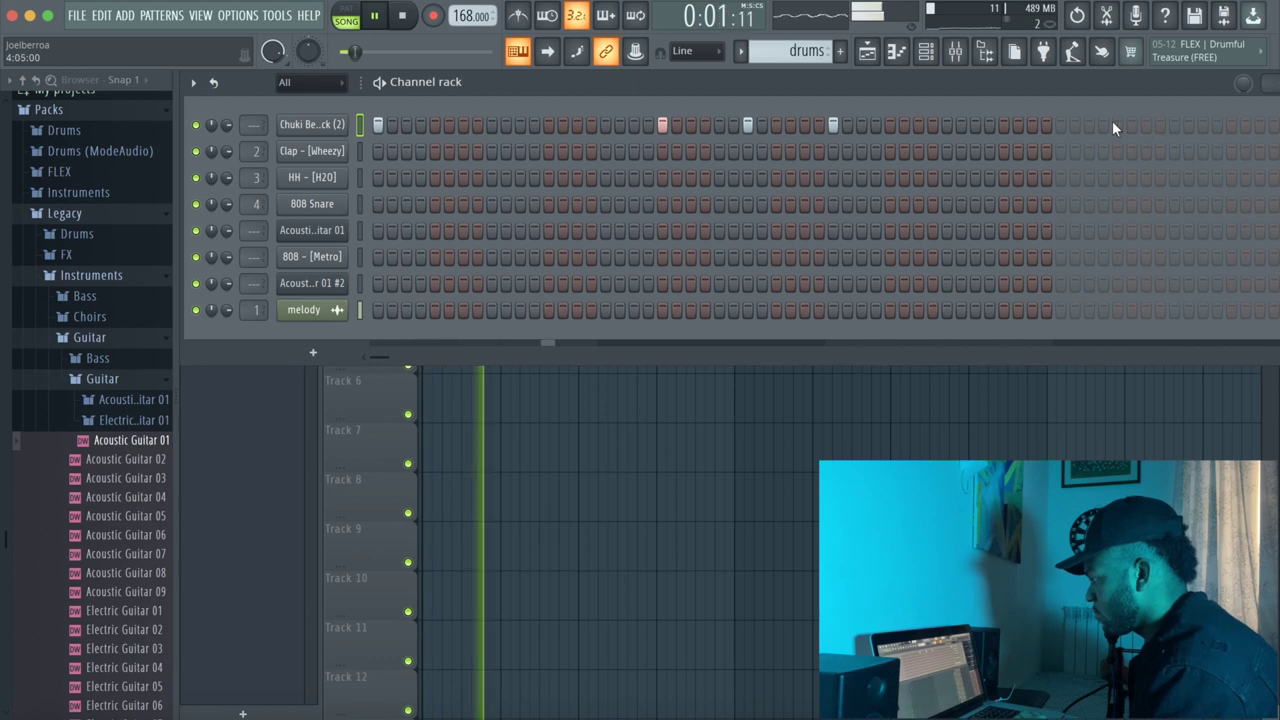
pyautogui.click(1201, 124)
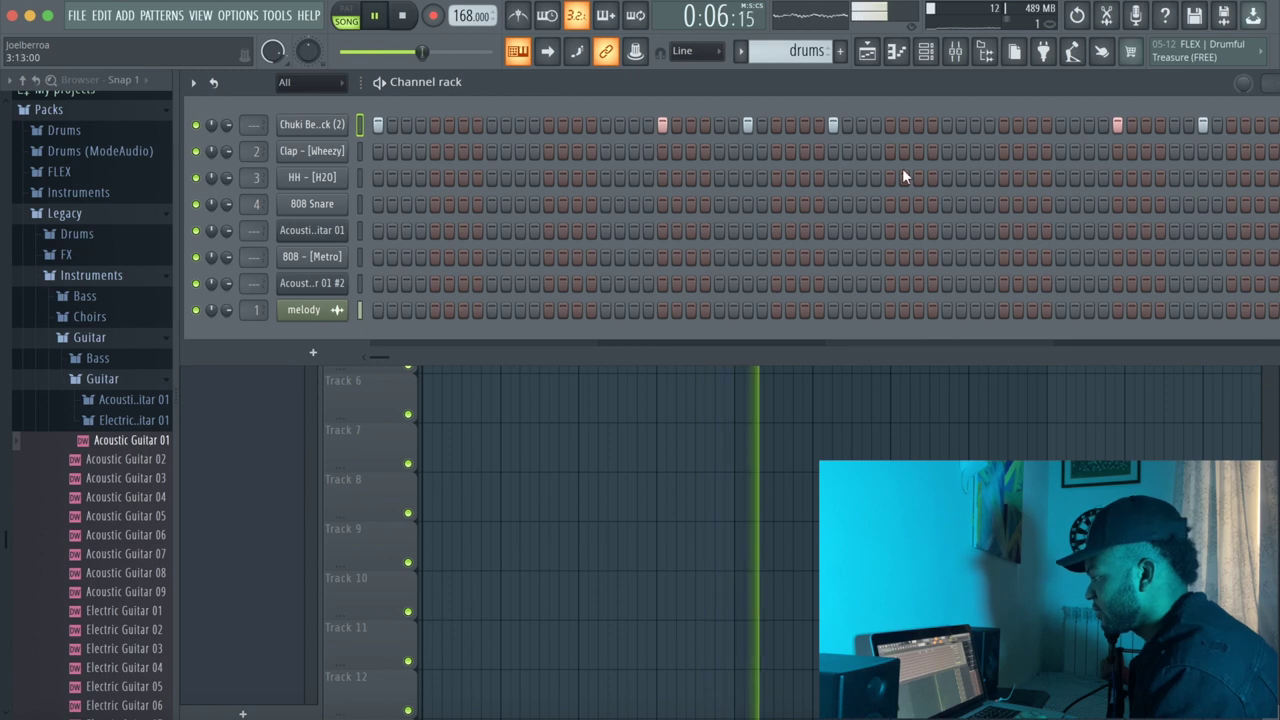
# Program the Clap - [Wheezy] channel with hits on steps 9, 15, 25, 41, 47 and 57
pyautogui.moveTo(858, 86); pyautogui.dragTo(815, 70)
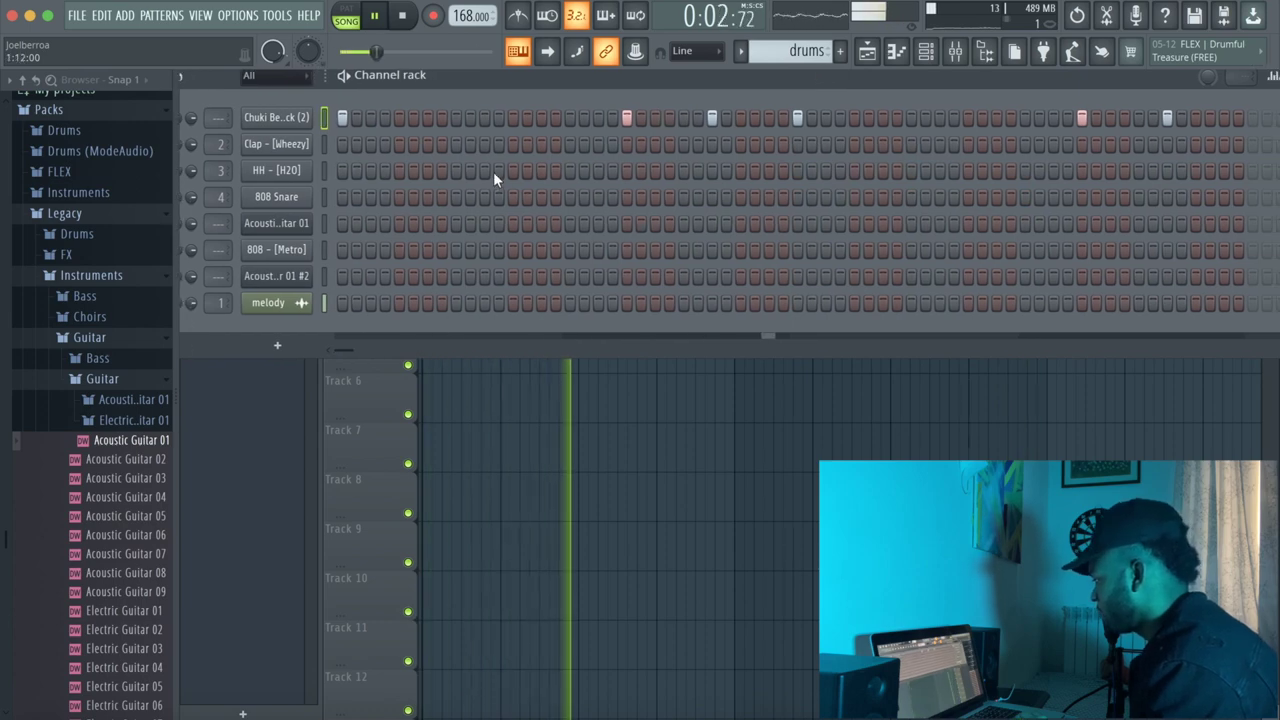
pyautogui.click(300, 147)
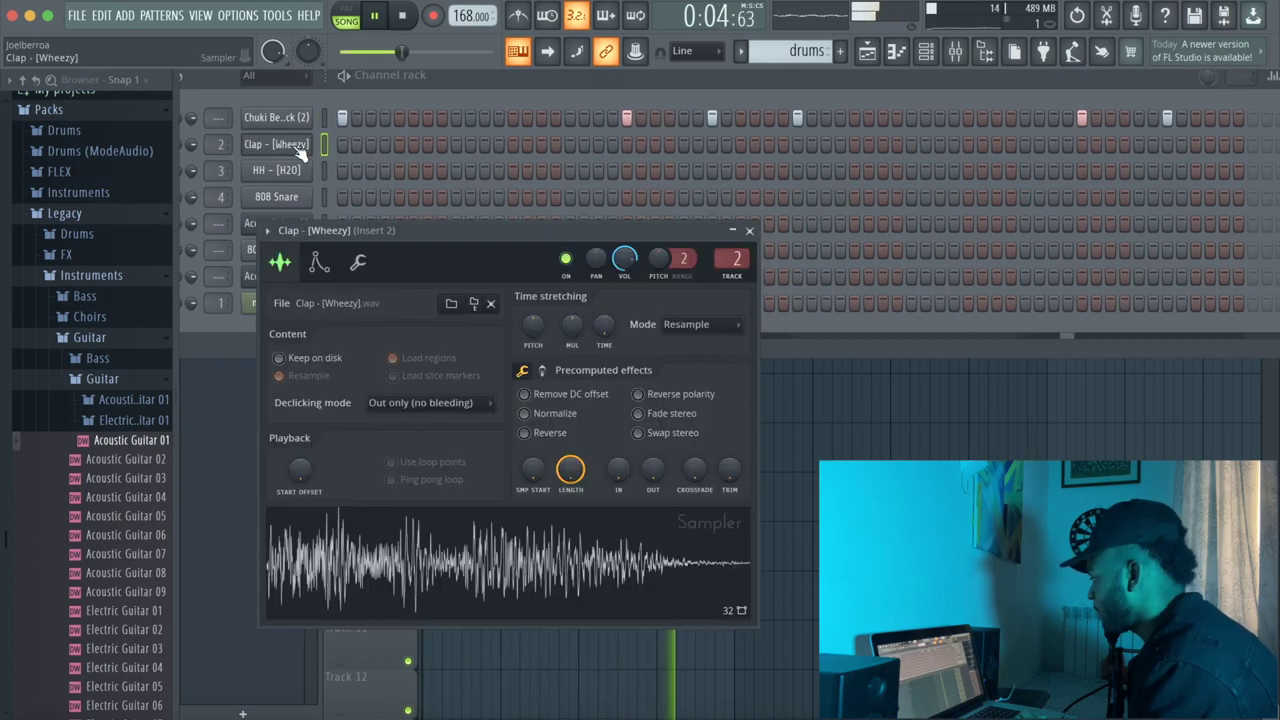
pyautogui.click(750, 231)
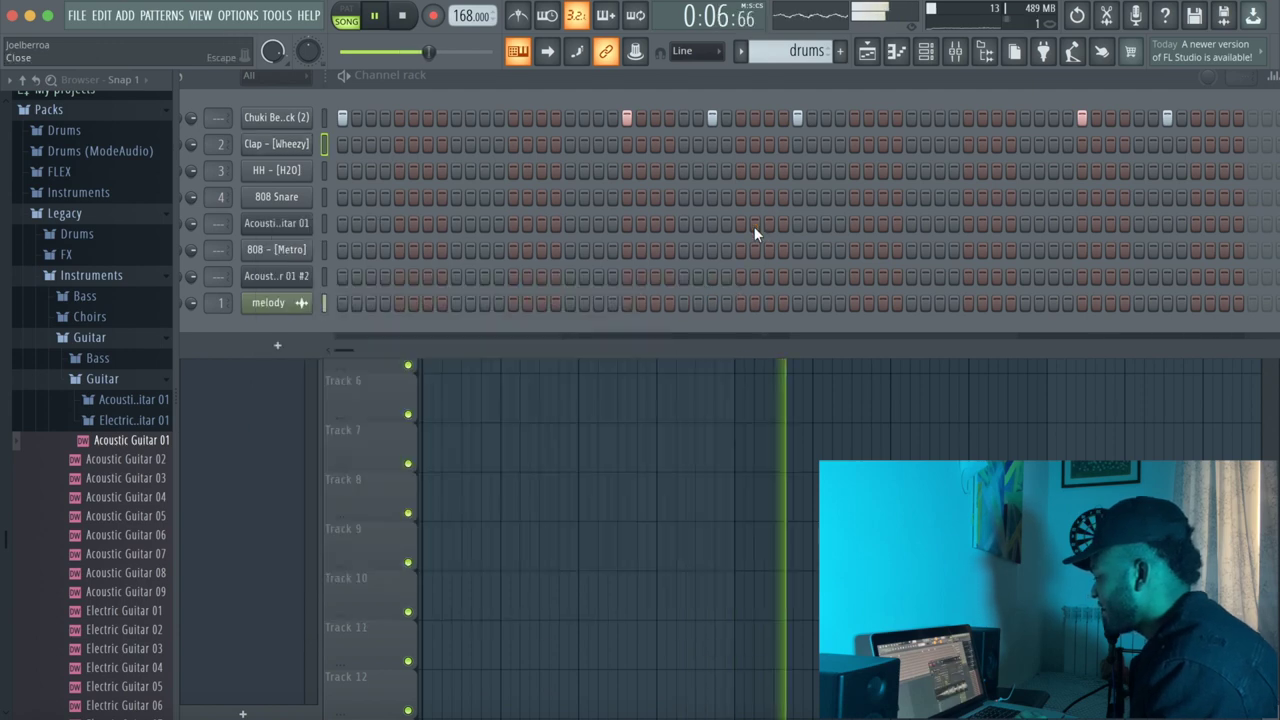
pyautogui.click(456, 144)
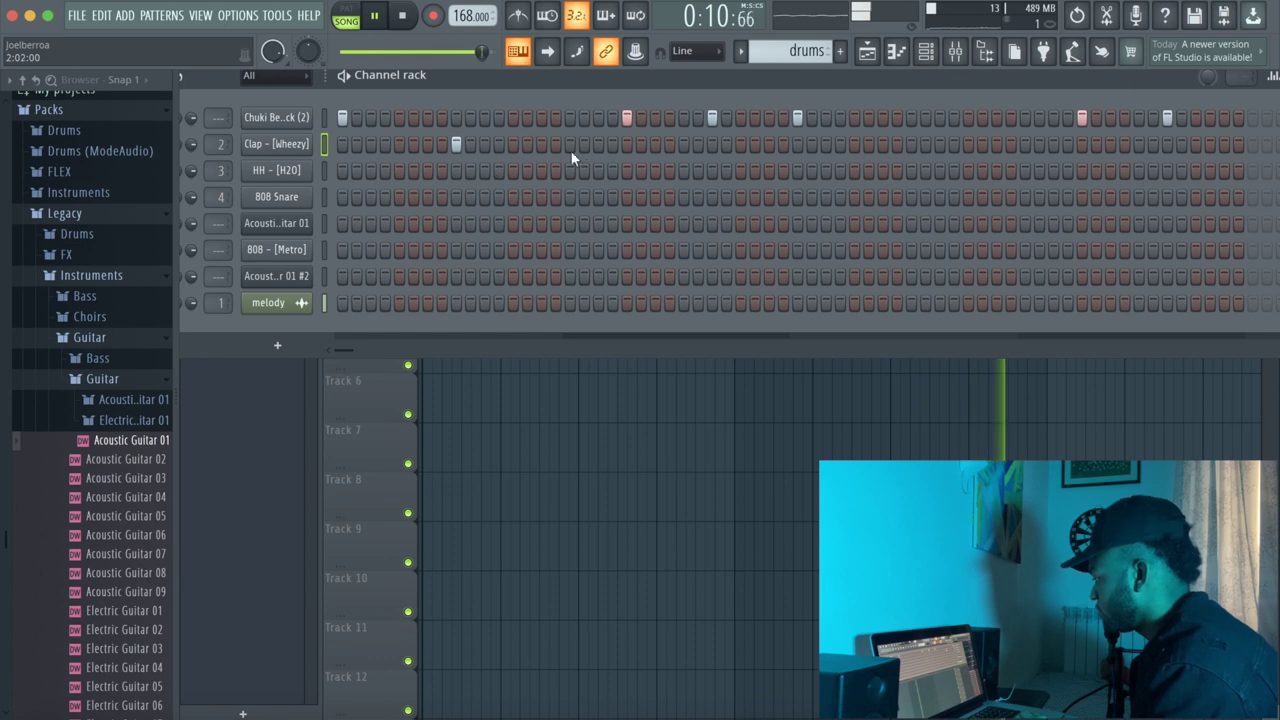
pyautogui.click(538, 144)
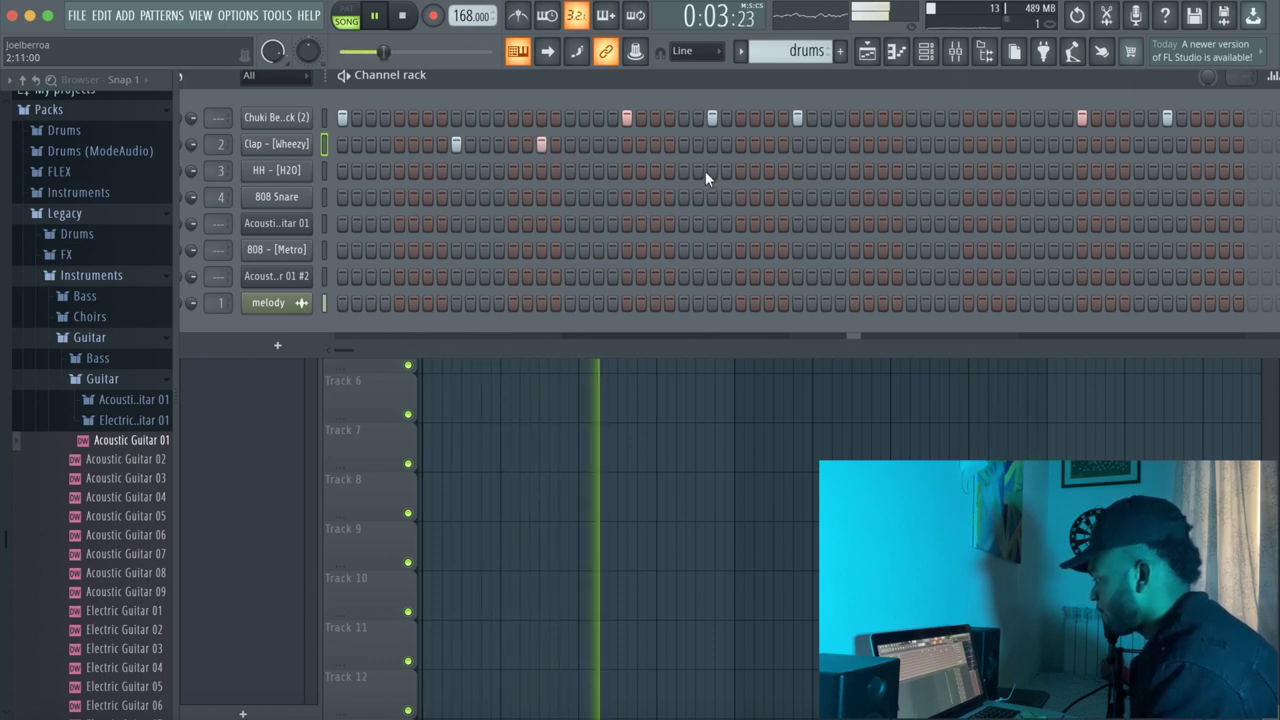
pyautogui.click(695, 145)
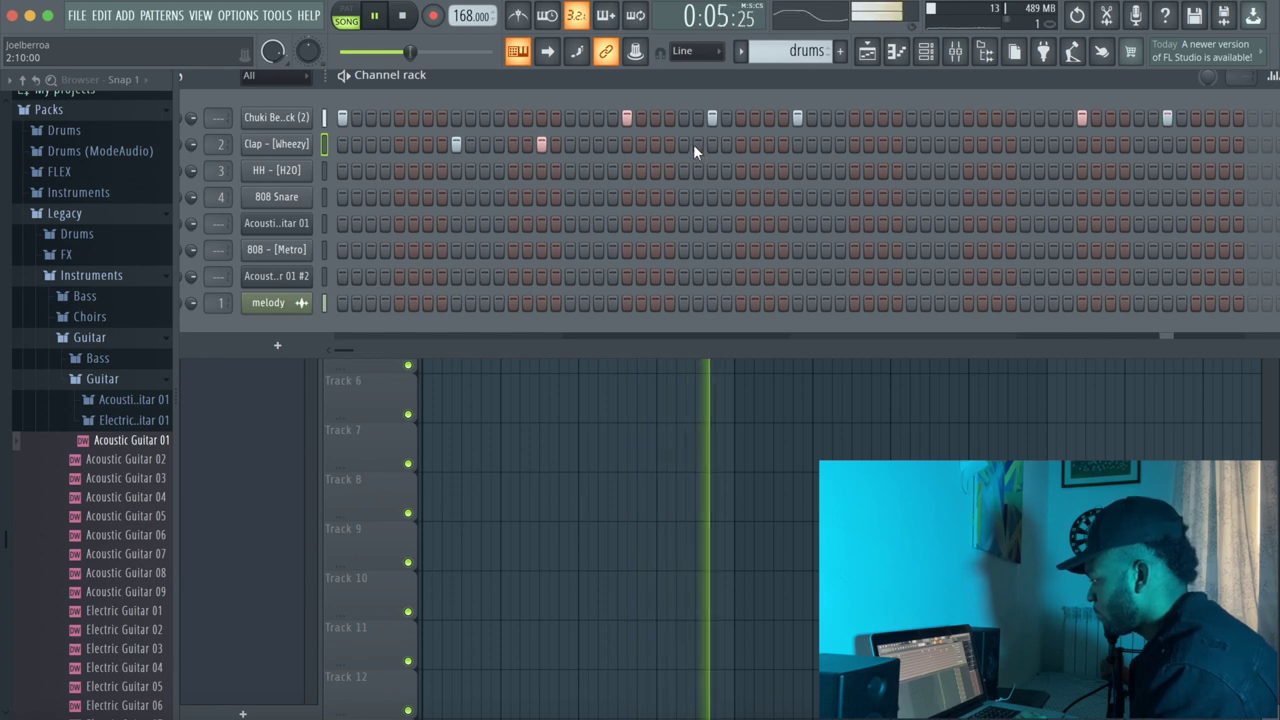
pyautogui.click(693, 144)
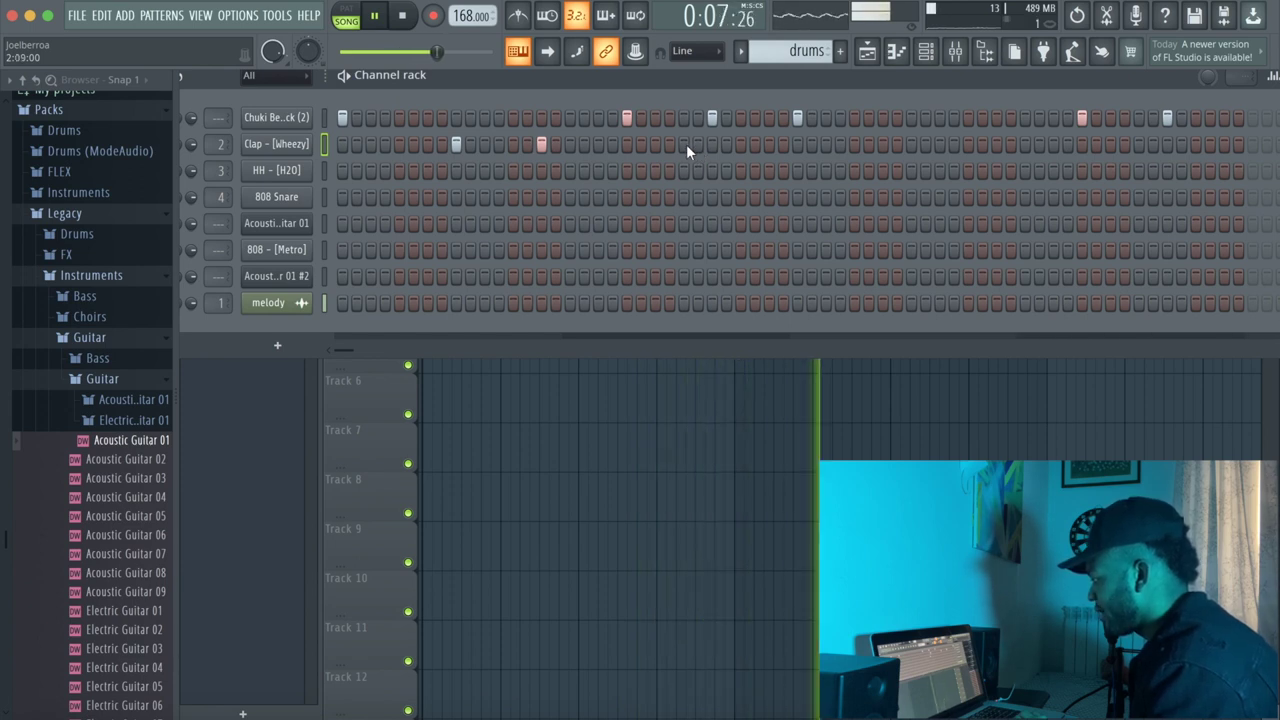
pyautogui.click(681, 145)
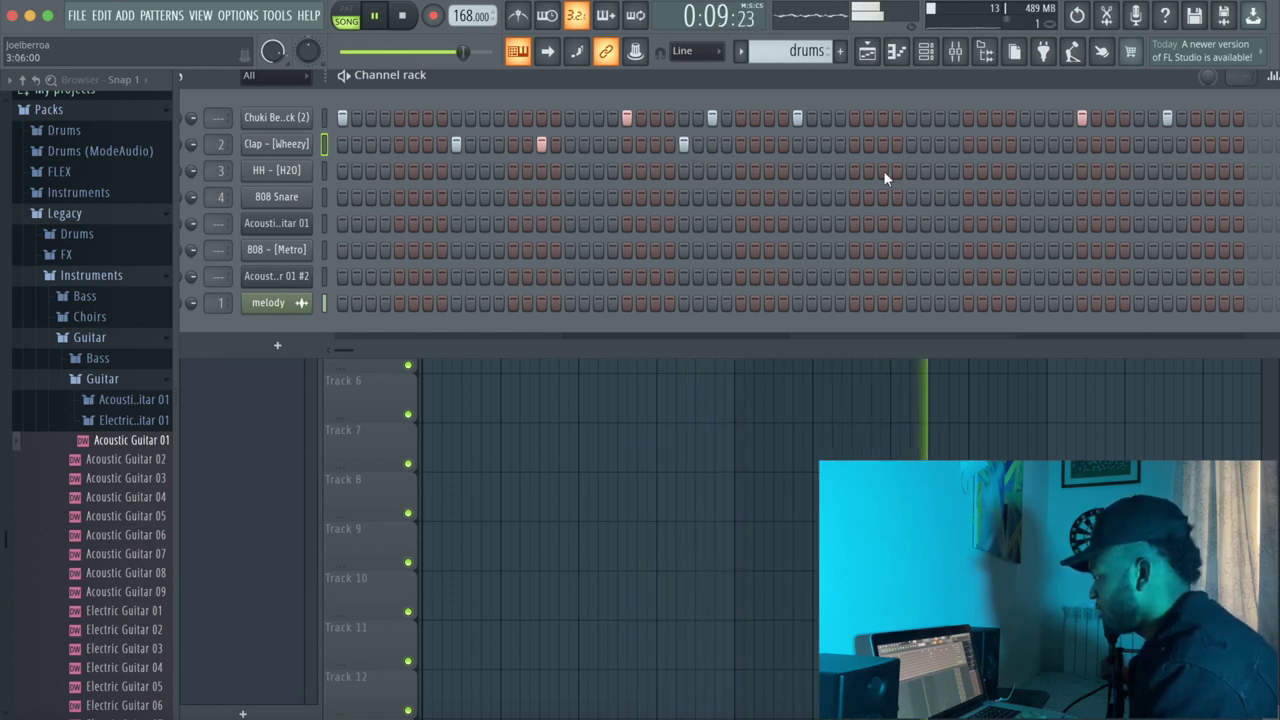
pyautogui.click(911, 146)
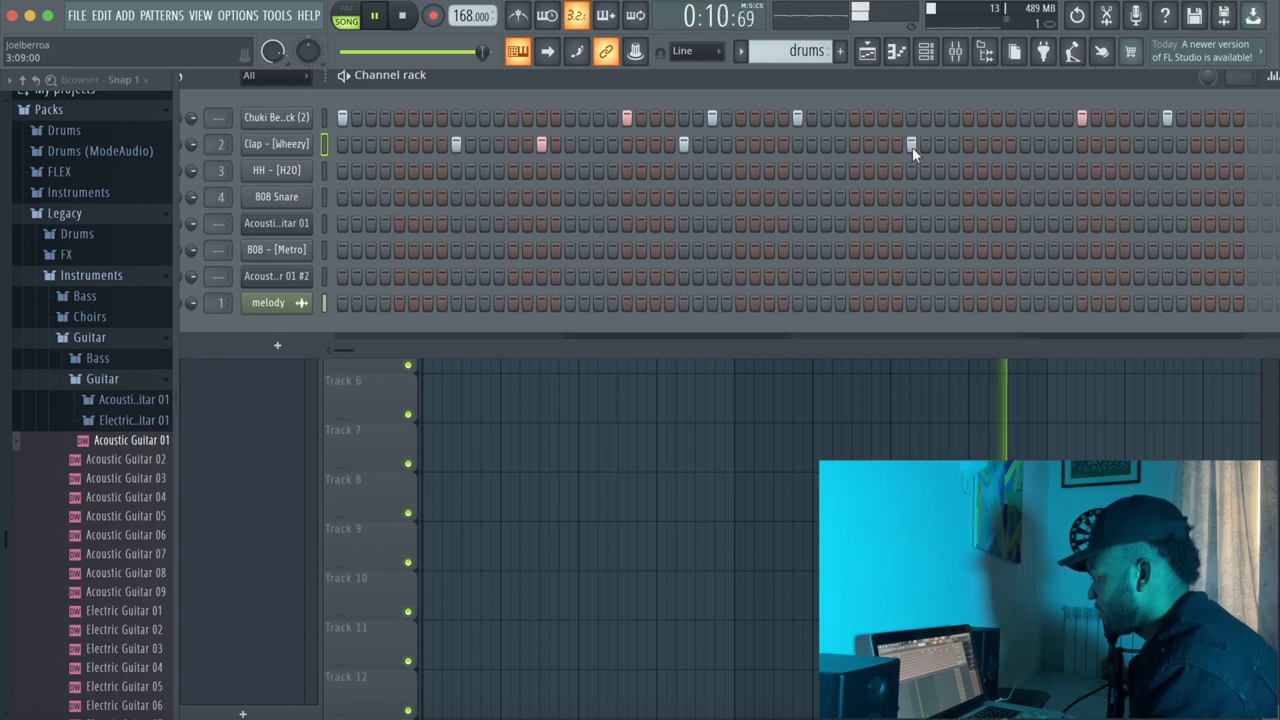
pyautogui.click(991, 143)
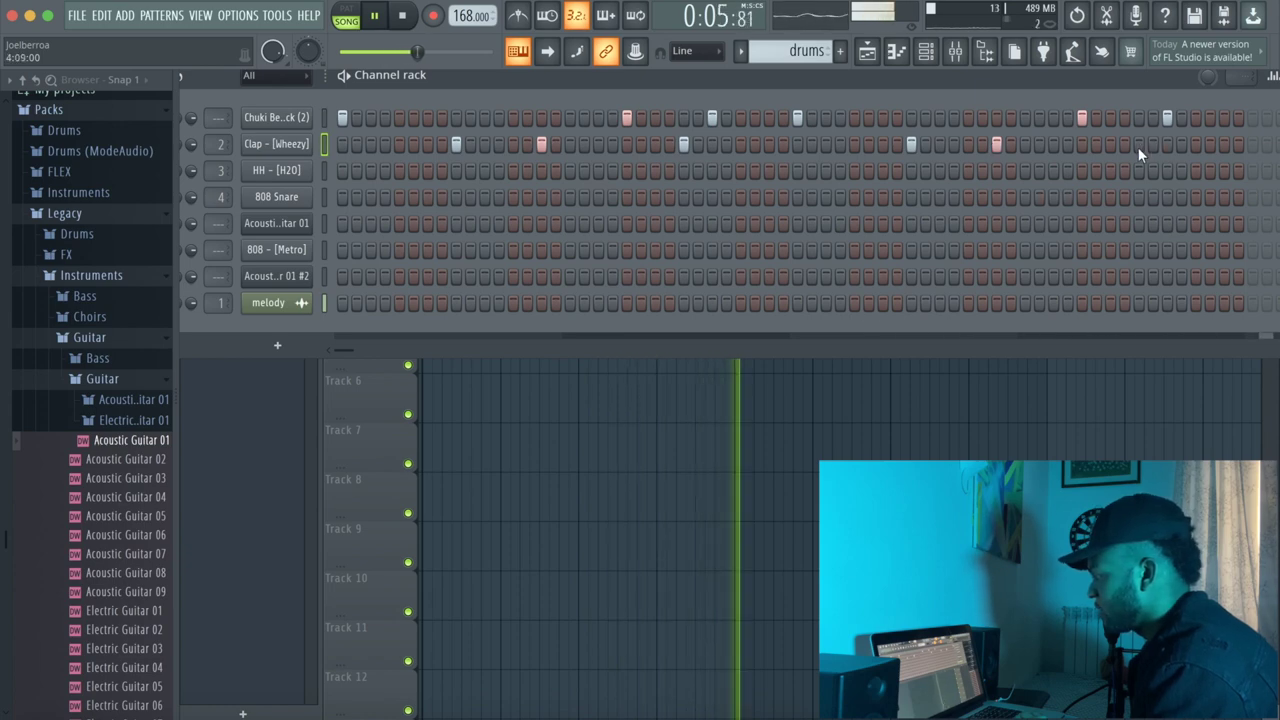
# Reposition the channel rack and narrow it so that its grid ends at step 64
pyautogui.moveTo(928, 80); pyautogui.dragTo(964, 77)
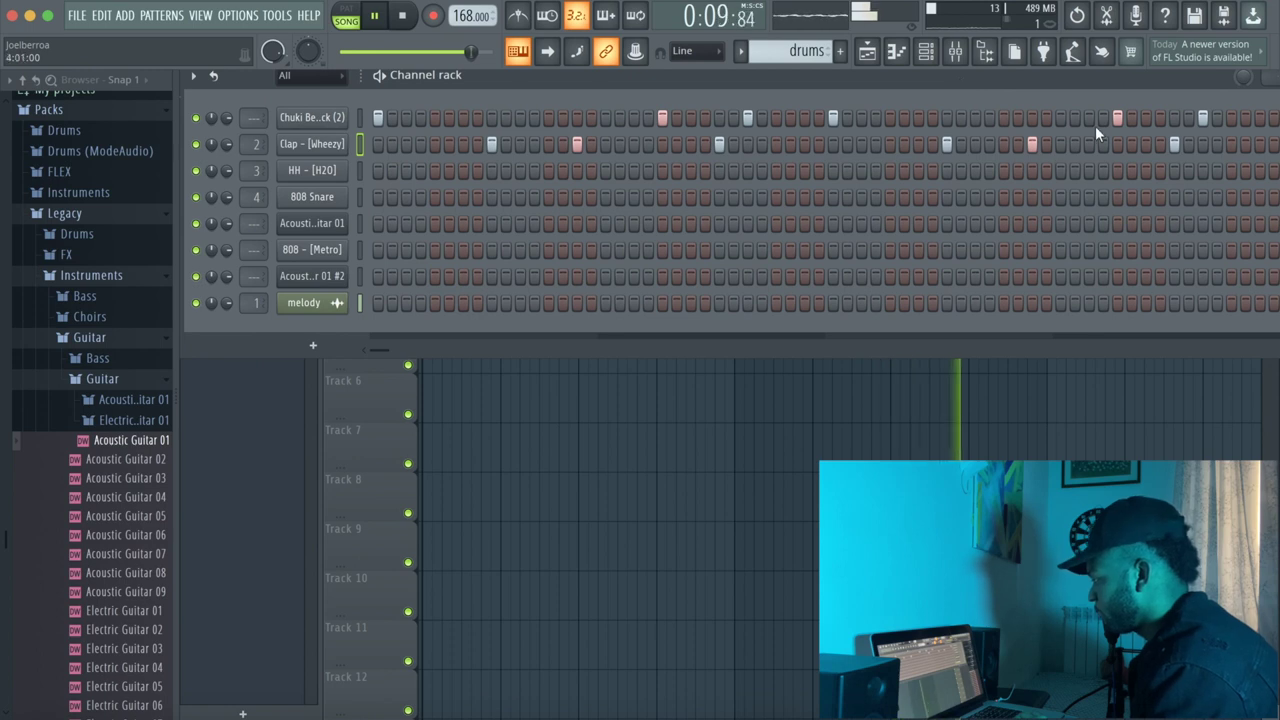
pyautogui.doubleClick(957, 83)
pyautogui.moveTo(1064, 81); pyautogui.dragTo(991, 80)
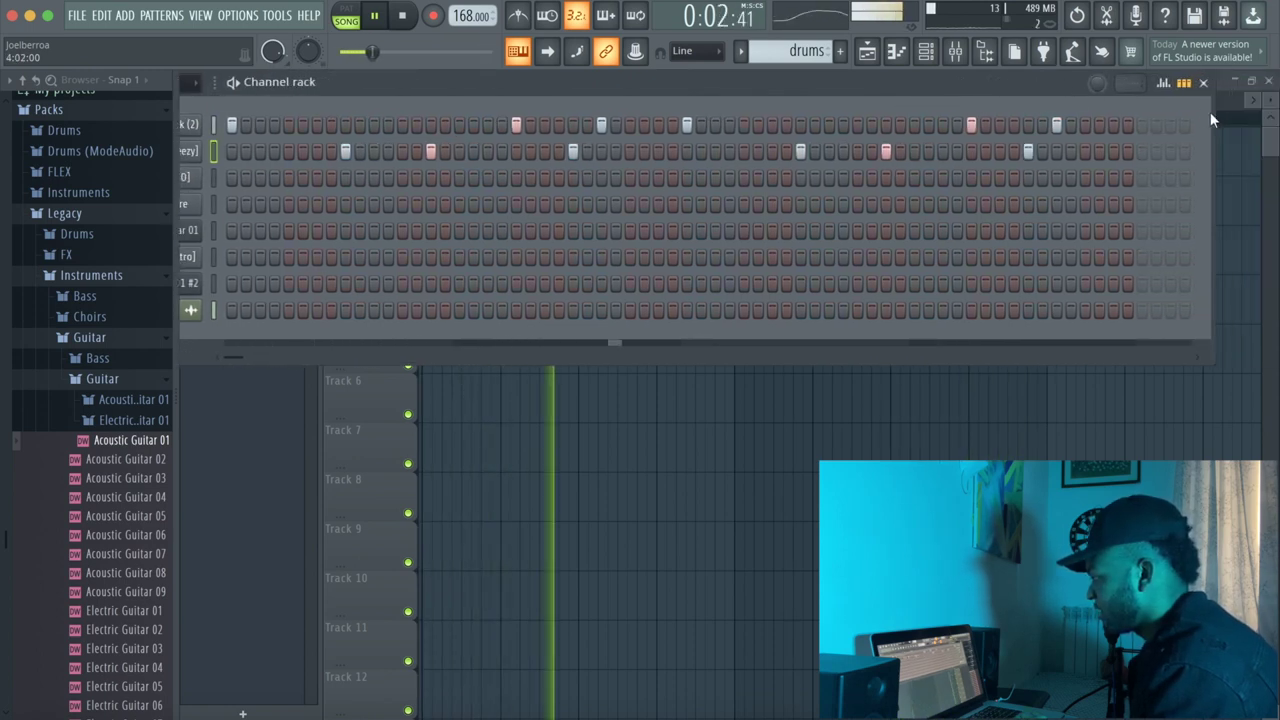
pyautogui.moveTo(1213, 120); pyautogui.dragTo(1148, 120)
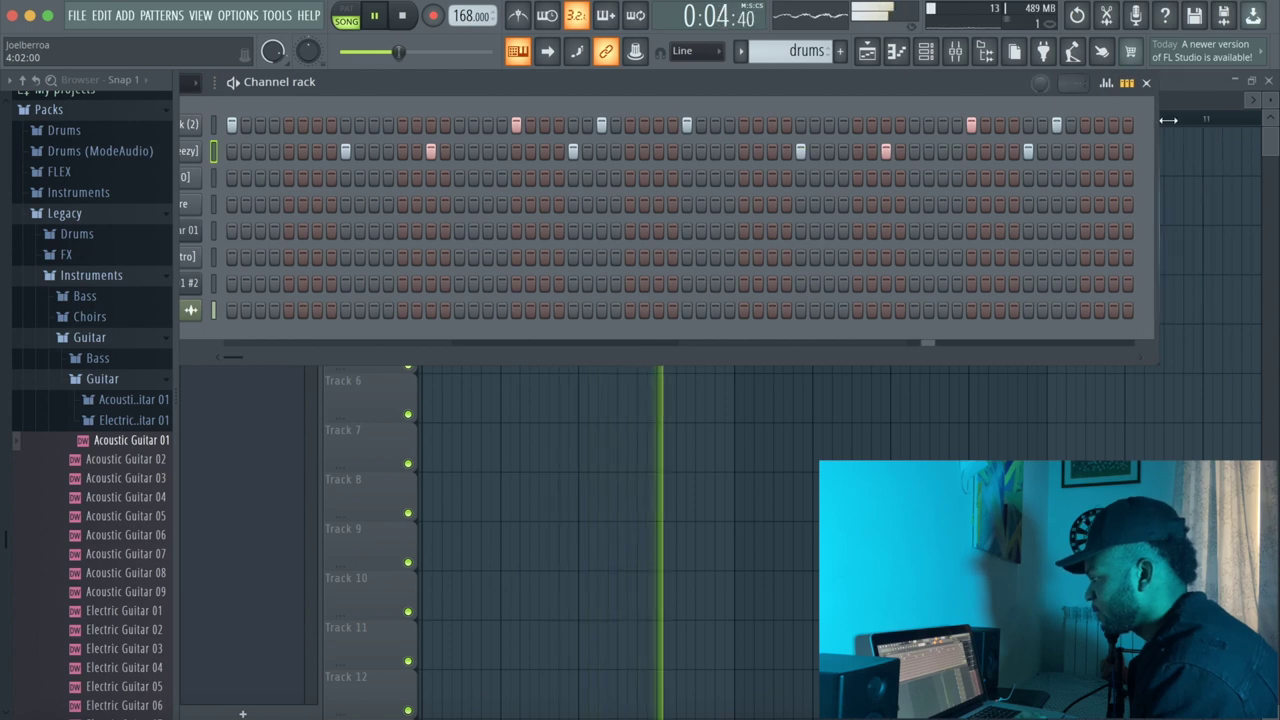
# Reposition the channel rack so that both the channel names and all 64 steps are visible
pyautogui.moveTo(930, 76); pyautogui.dragTo(1081, 84)
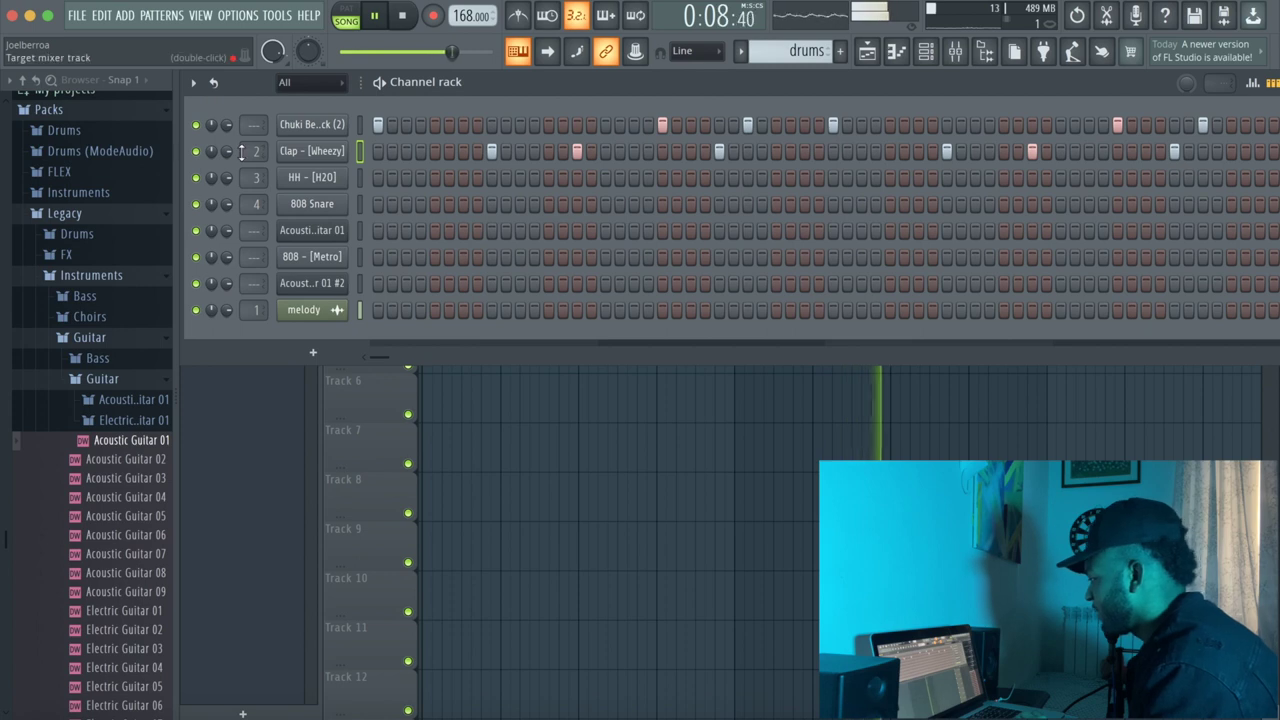
pyautogui.moveTo(206, 159); pyautogui.dragTo(217, 165)
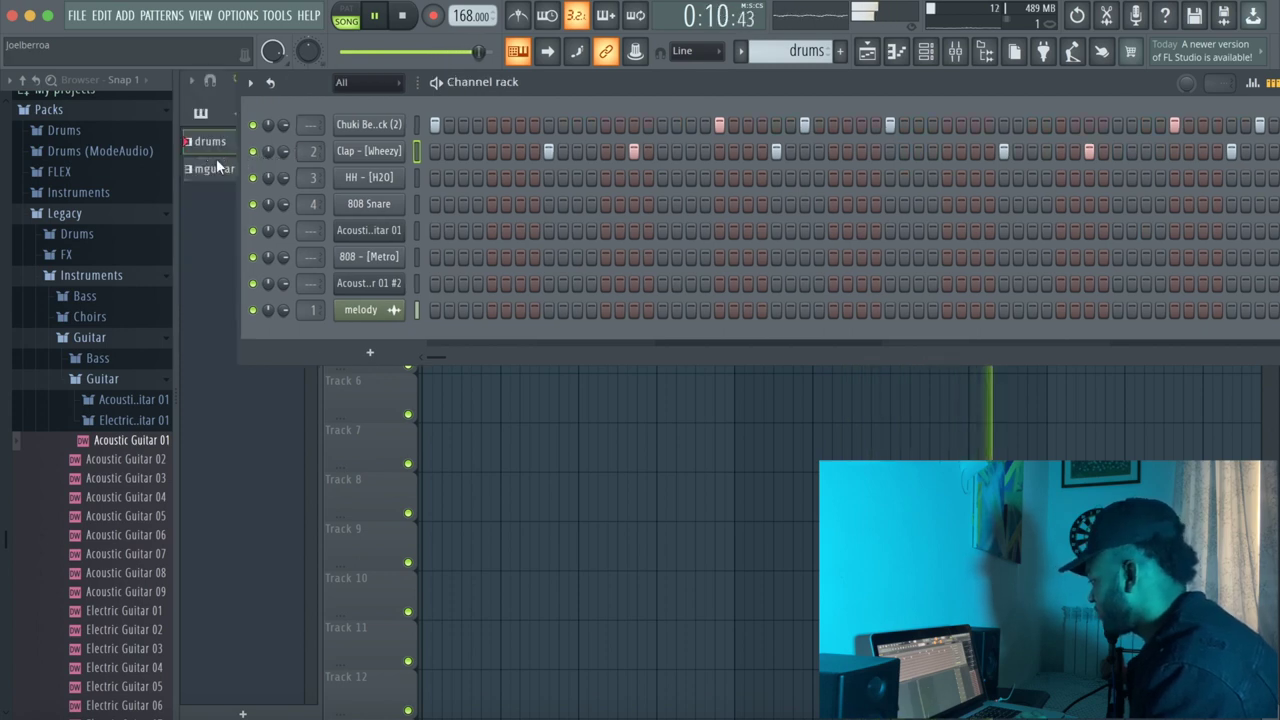
pyautogui.moveTo(285, 88); pyautogui.dragTo(228, 86)
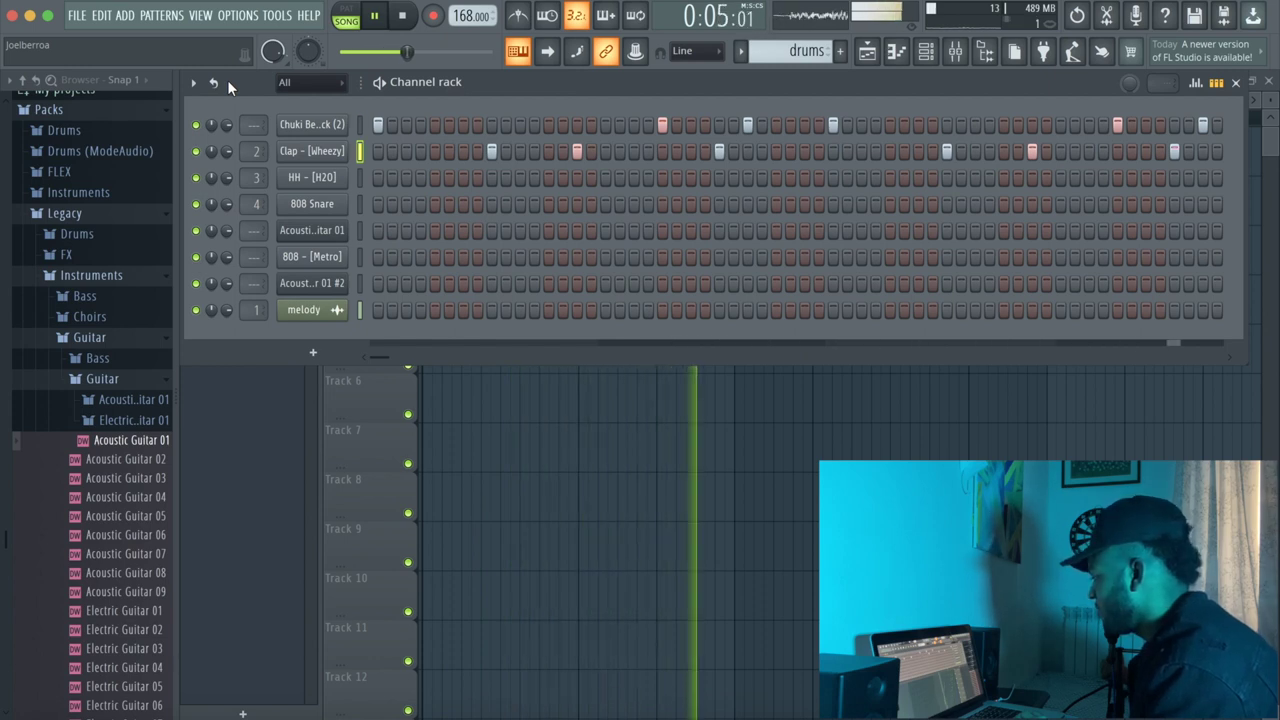
# Fill the HH - [H2O] channel with a hit on every second step
pyautogui.click(320, 178)
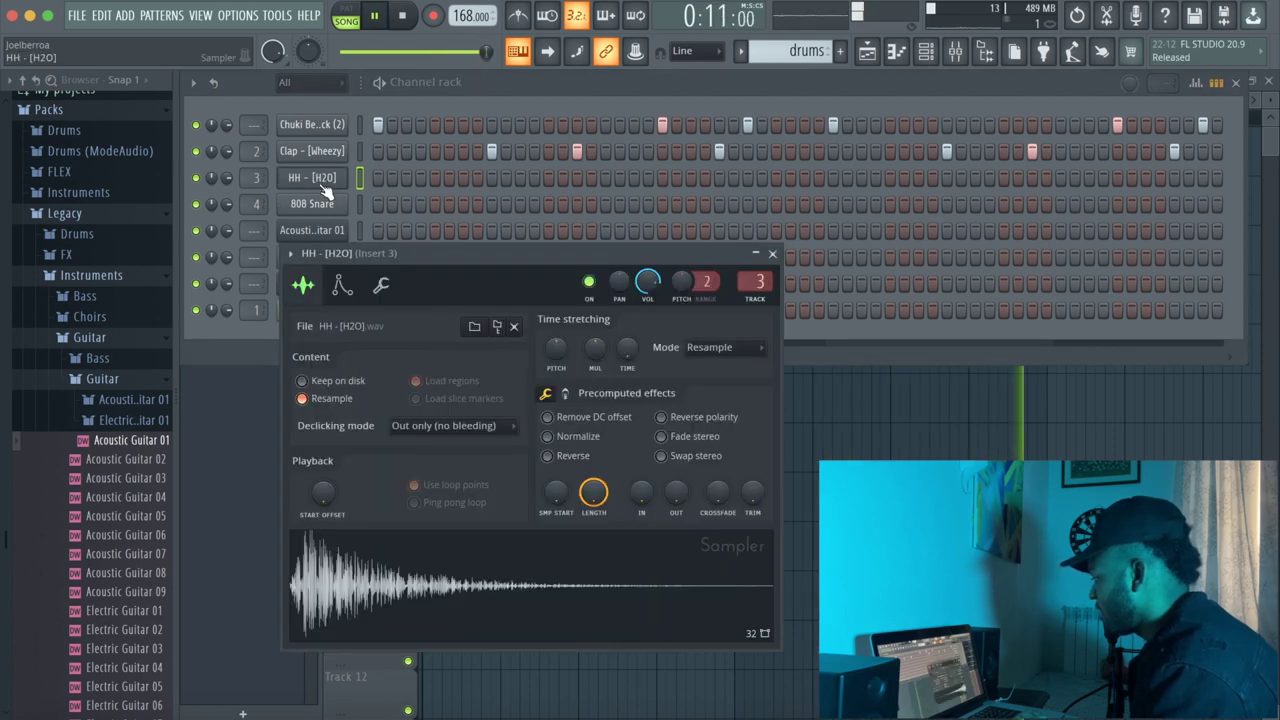
pyautogui.rightClick(318, 182)
pyautogui.click(312, 179)
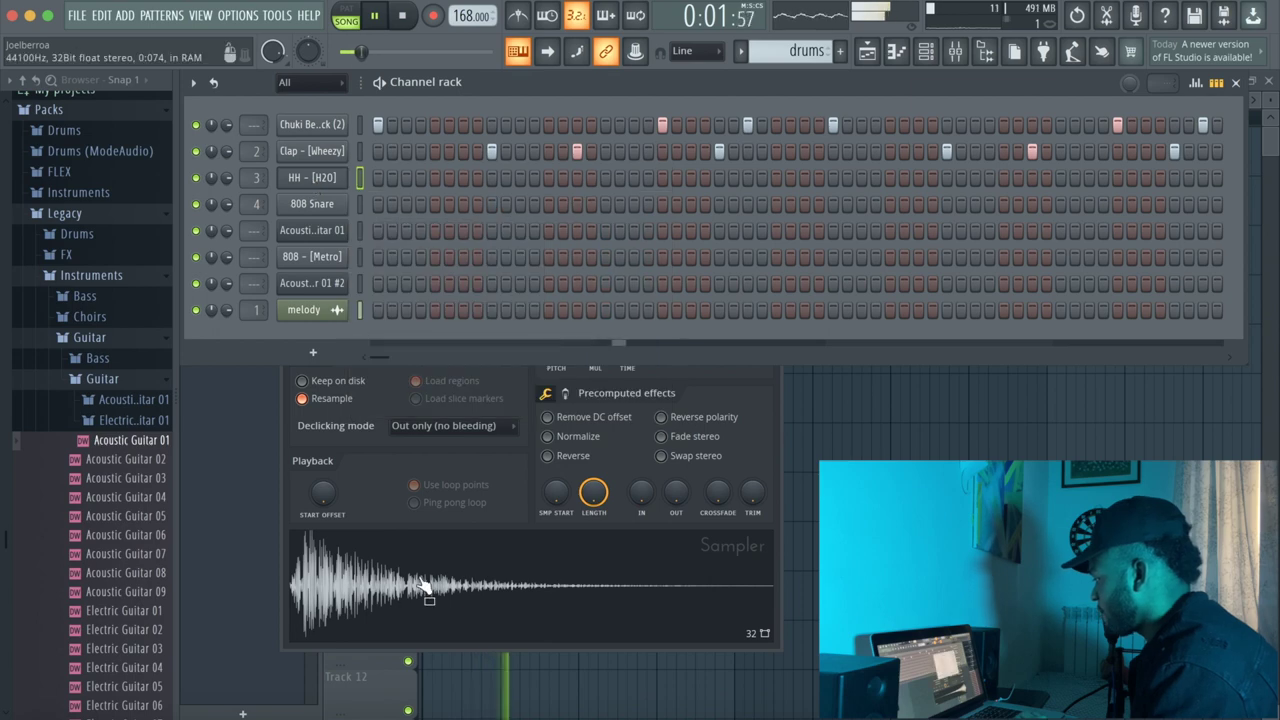
pyautogui.rightClick(325, 183)
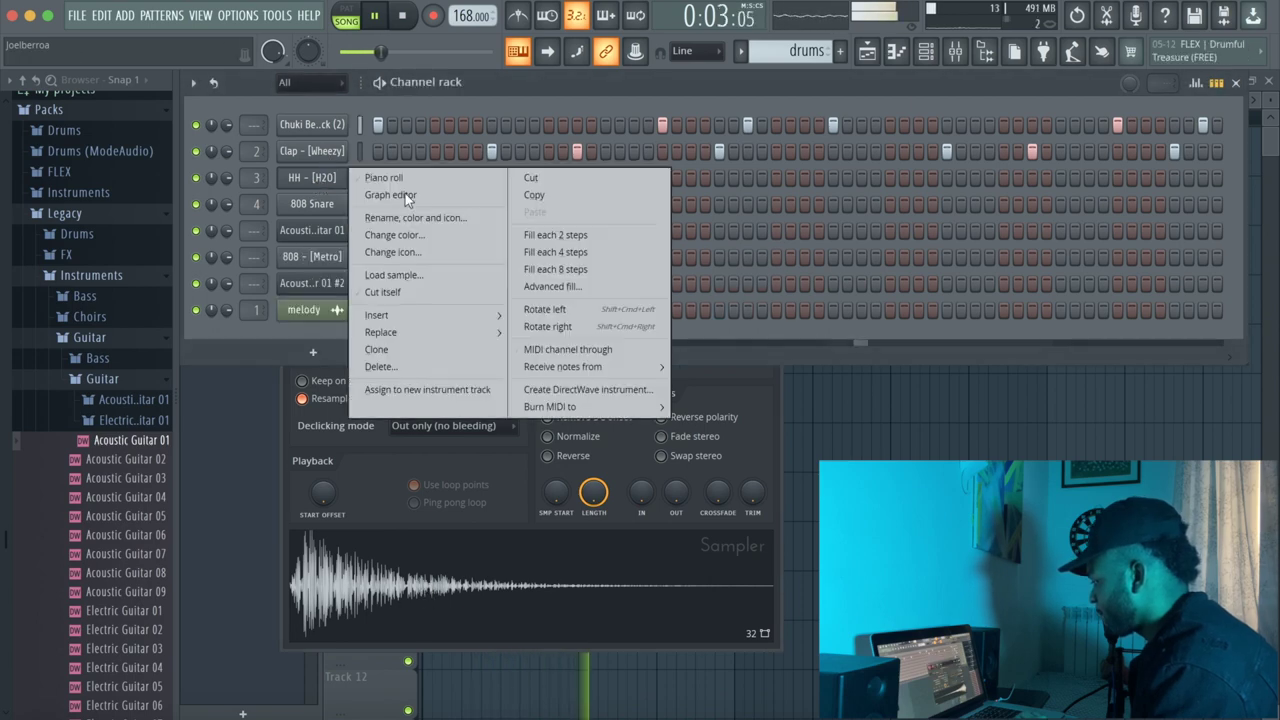
pyautogui.click(598, 238)
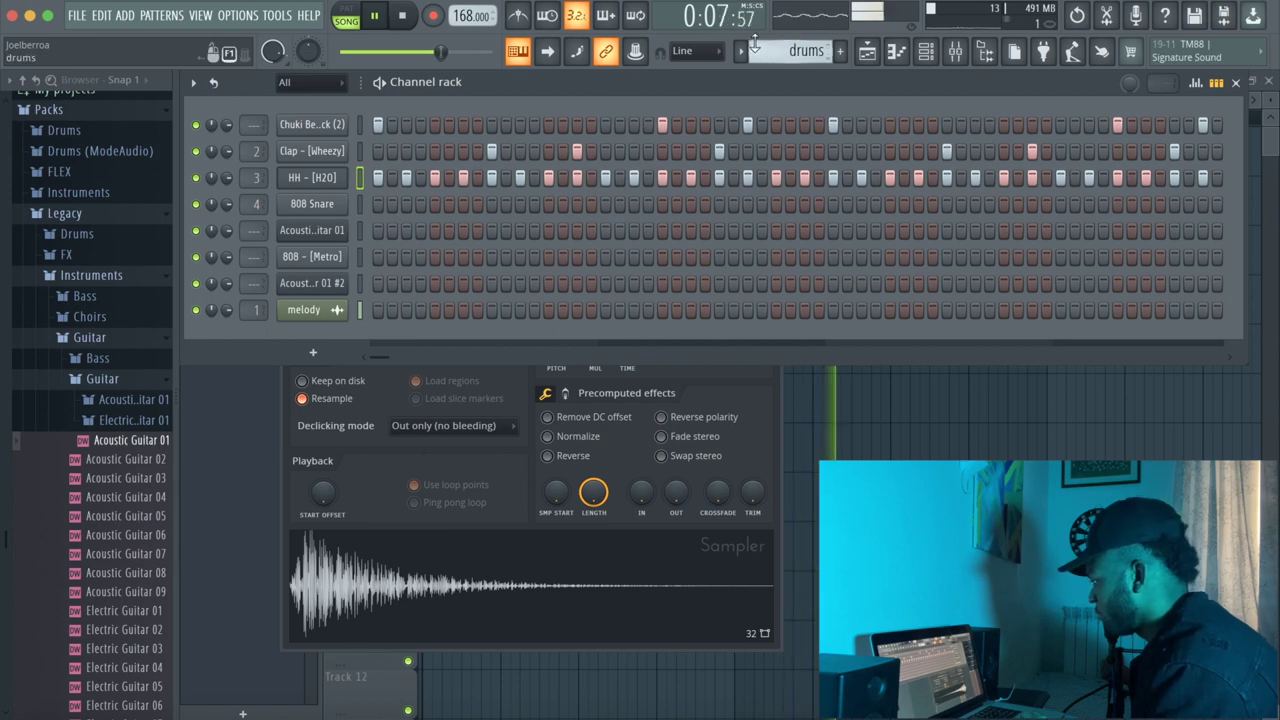
# Open the HH - [H2O] notes in the piano roll and set its snap to 1/6 step
pyautogui.click(876, 60)
pyautogui.rightClick(871, 215)
pyautogui.click(928, 62)
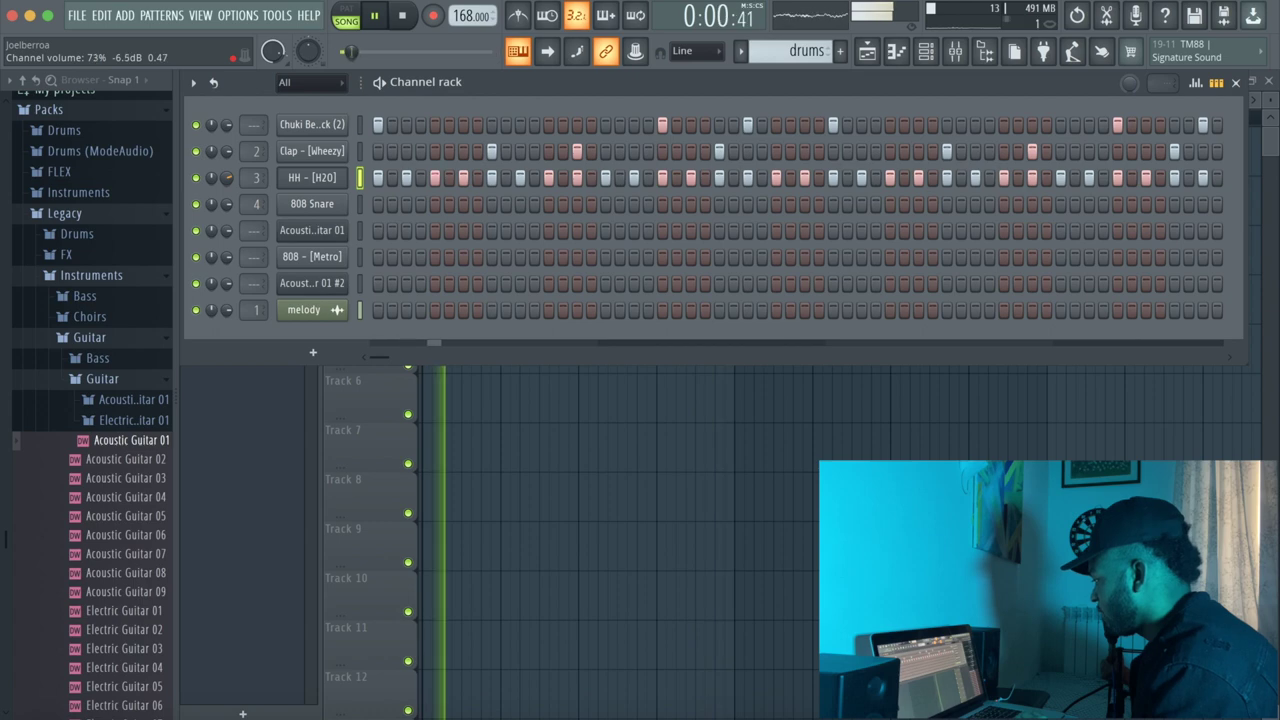
pyautogui.click(896, 51)
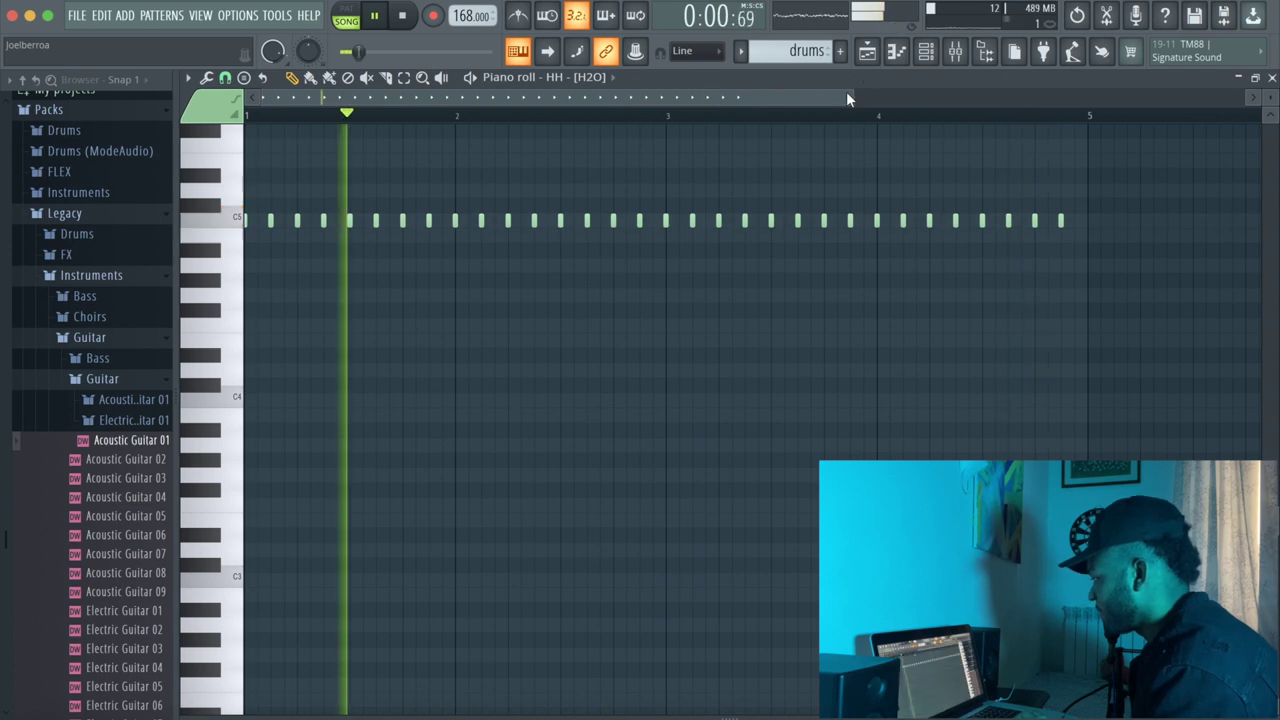
pyautogui.moveTo(855, 94); pyautogui.dragTo(783, 97)
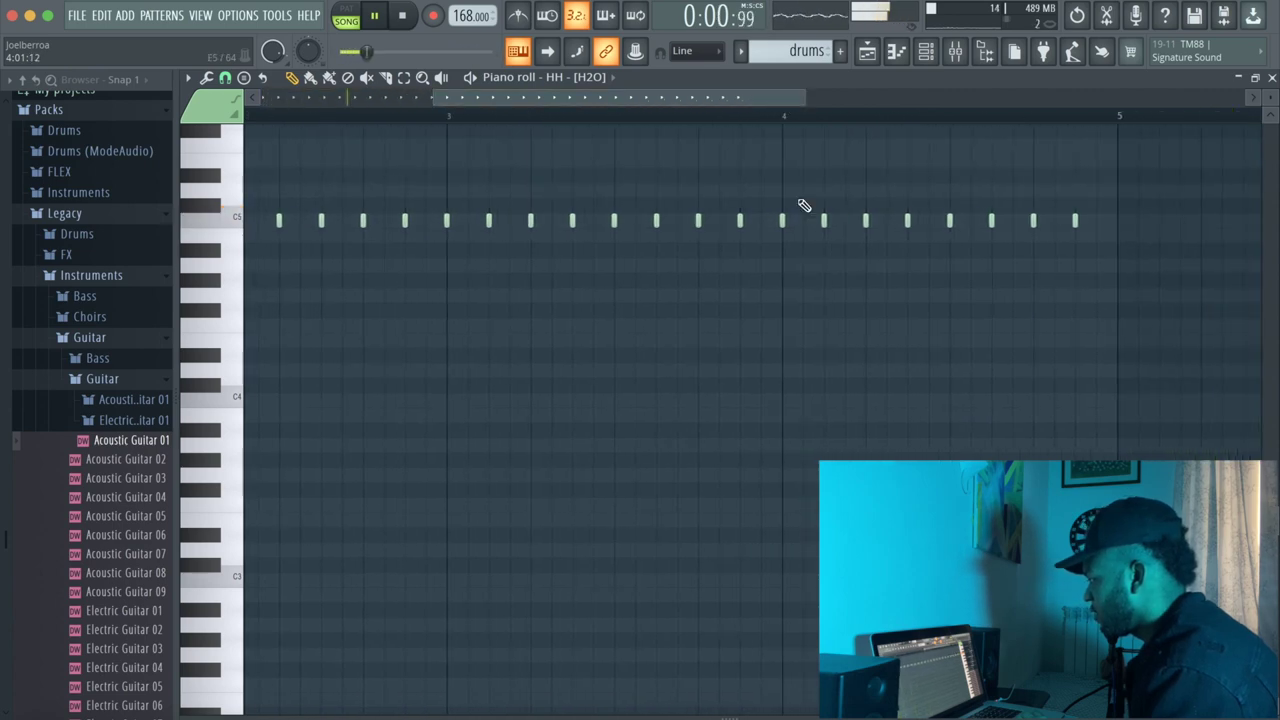
pyautogui.click(187, 77)
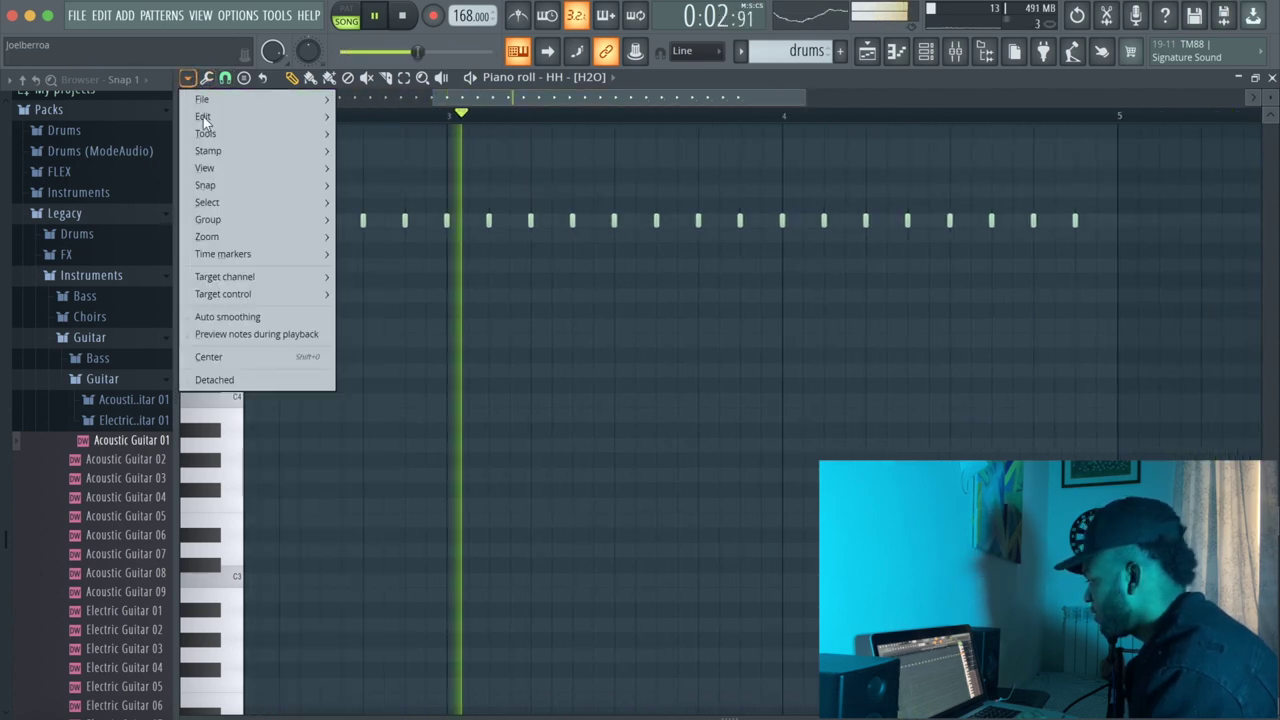
pyautogui.moveTo(236, 196)
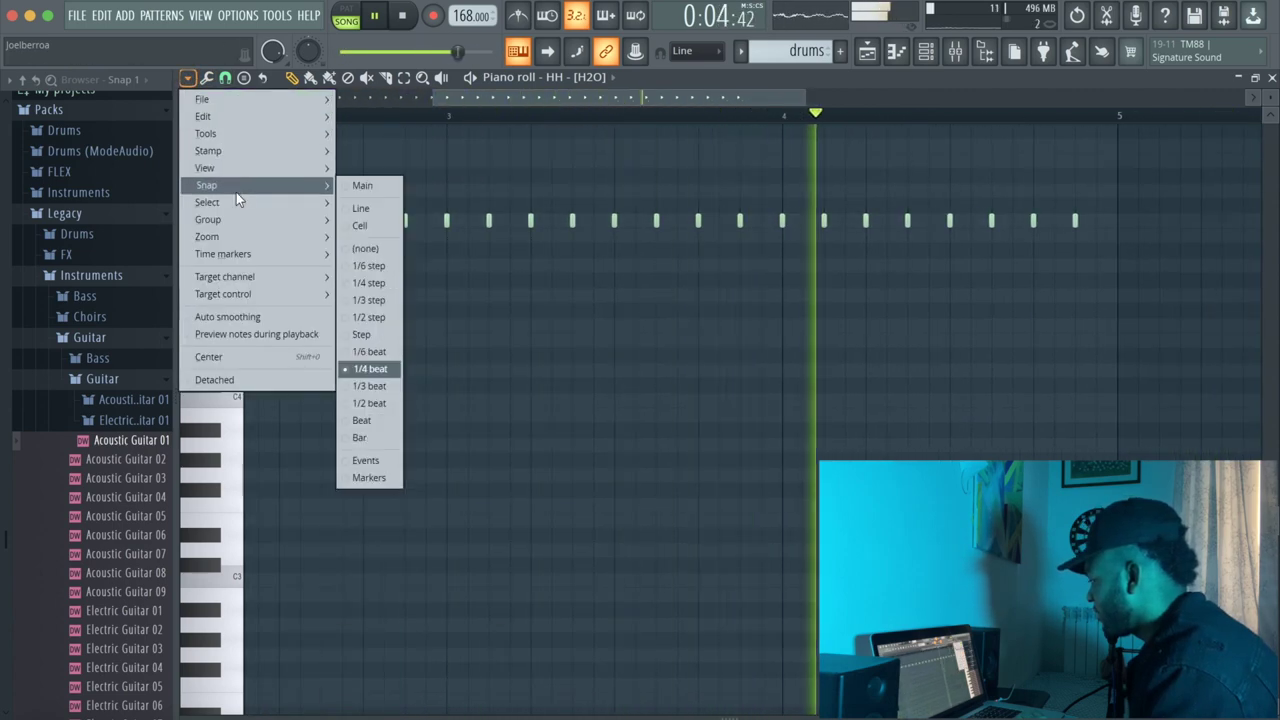
pyautogui.click(387, 268)
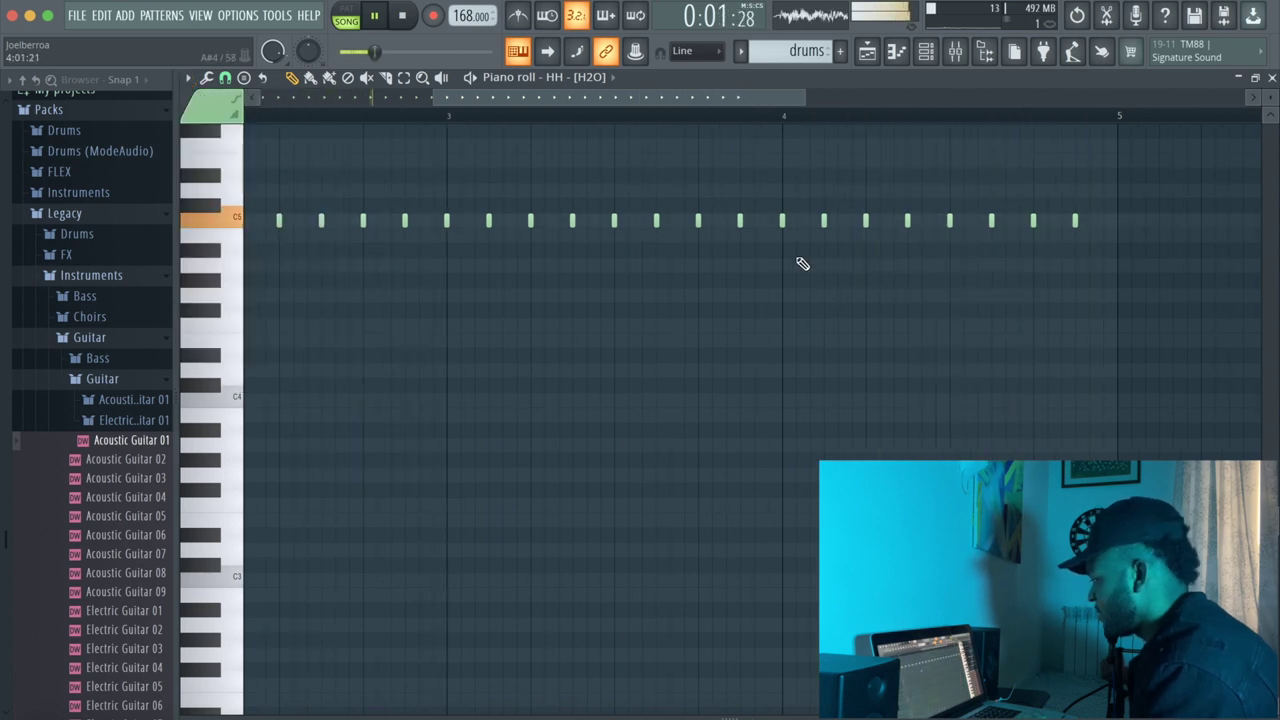
pyautogui.click(794, 280)
pyautogui.rightClick(820, 278)
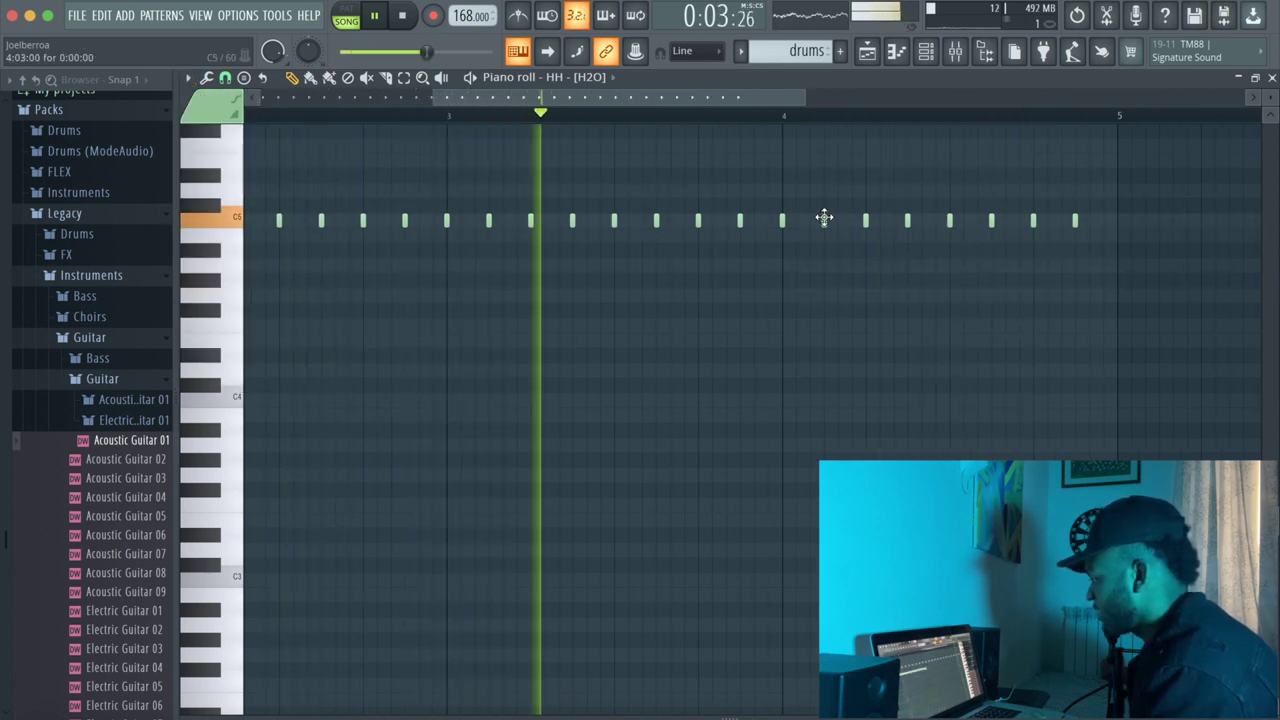
pyautogui.click(796, 281)
pyautogui.click(809, 281)
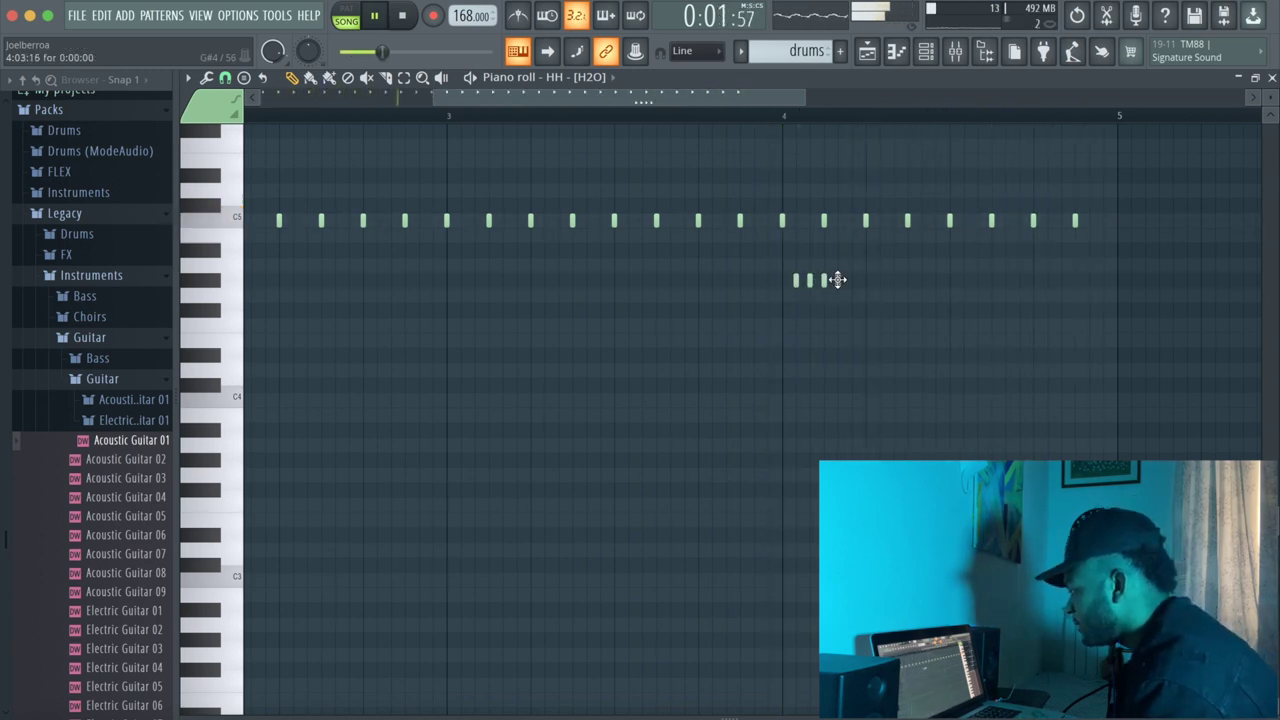
pyautogui.moveTo(432, 99); pyautogui.dragTo(597, 99)
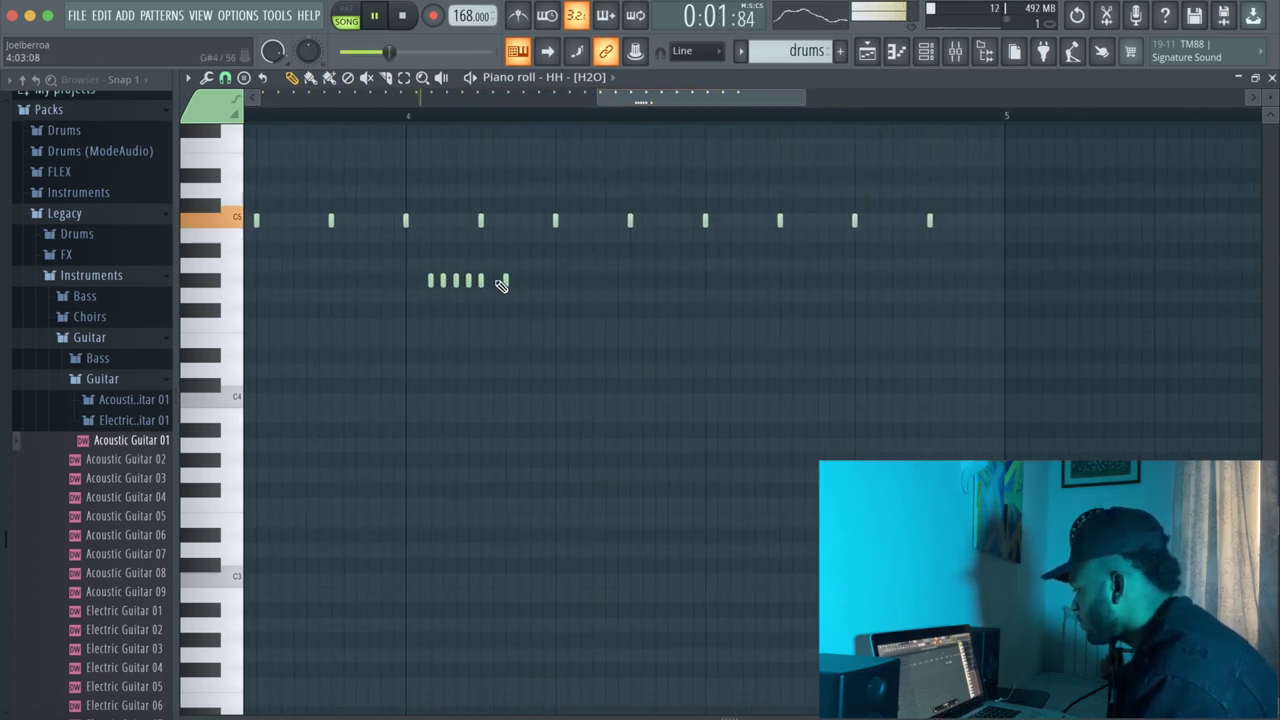
pyautogui.moveTo(629, 101); pyautogui.dragTo(592, 99)
pyautogui.rightClick(660, 281)
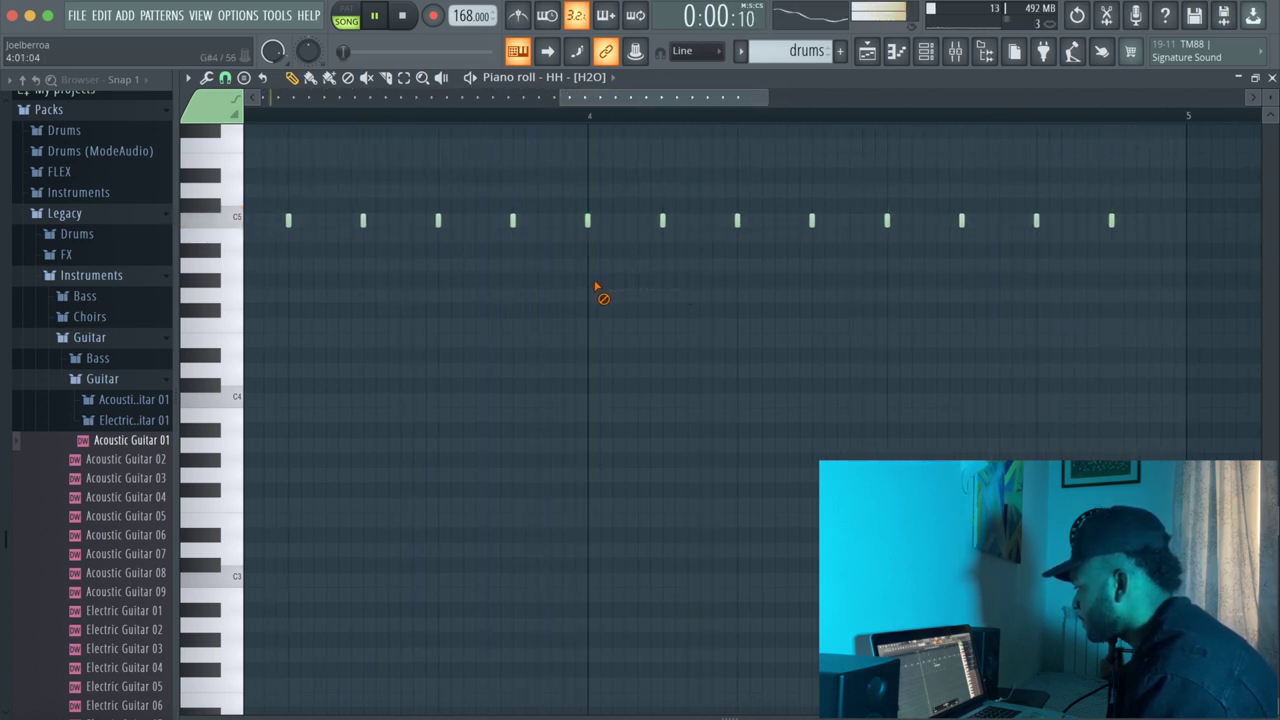
# Try a hi-hat roll on A#4, and rebuild it on G#4 as six notes a third of a step apart from 4:09:16
pyautogui.moveTo(766, 100); pyautogui.dragTo(860, 99)
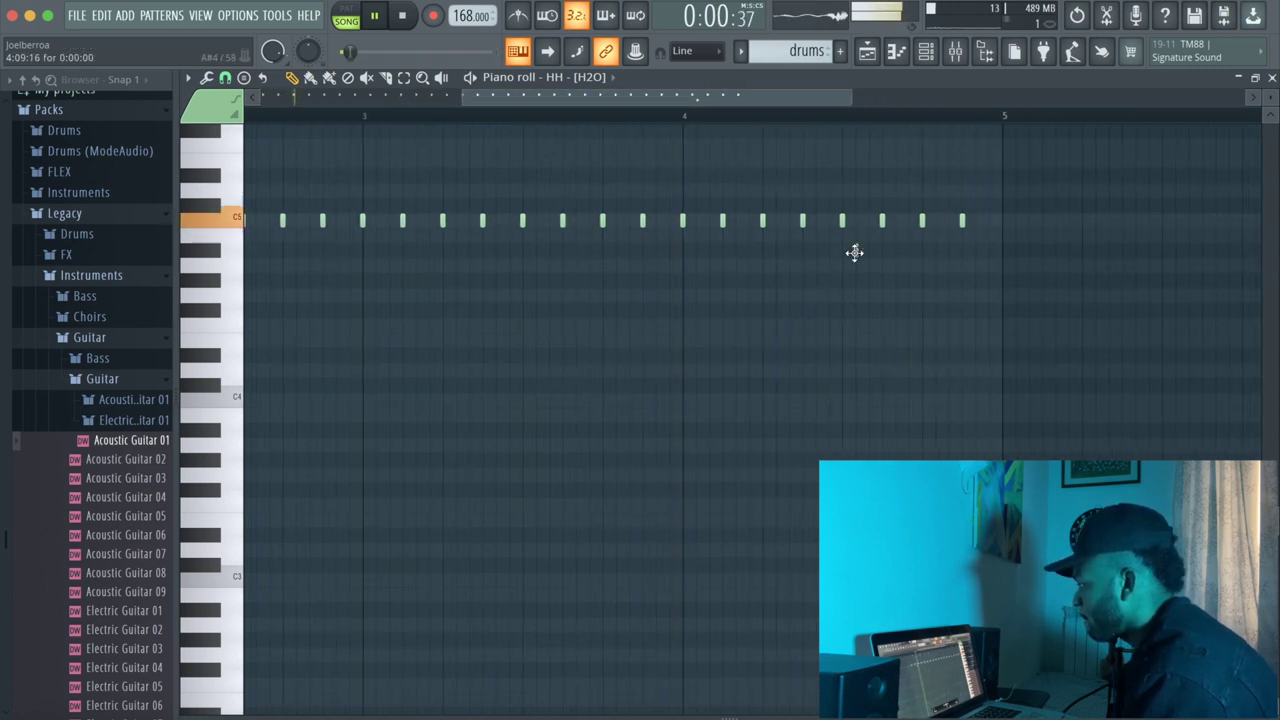
pyautogui.moveTo(460, 95); pyautogui.dragTo(604, 101)
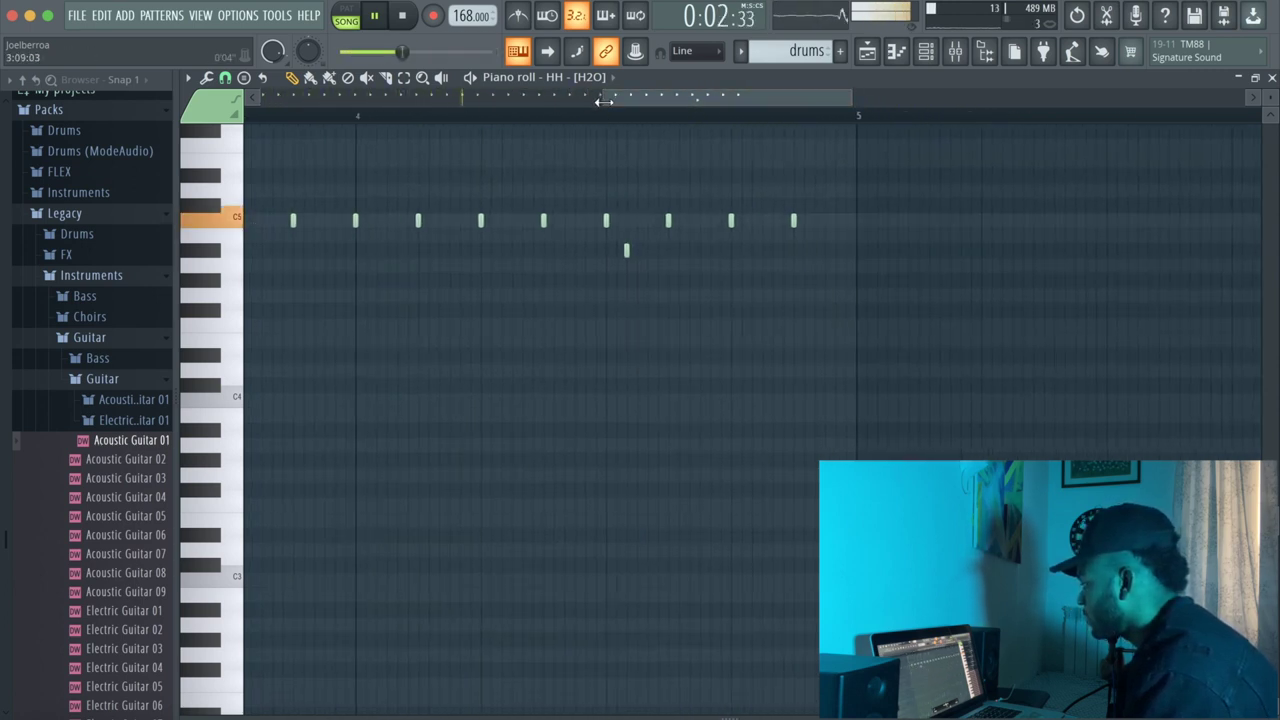
pyautogui.click(648, 250)
pyautogui.click(659, 250)
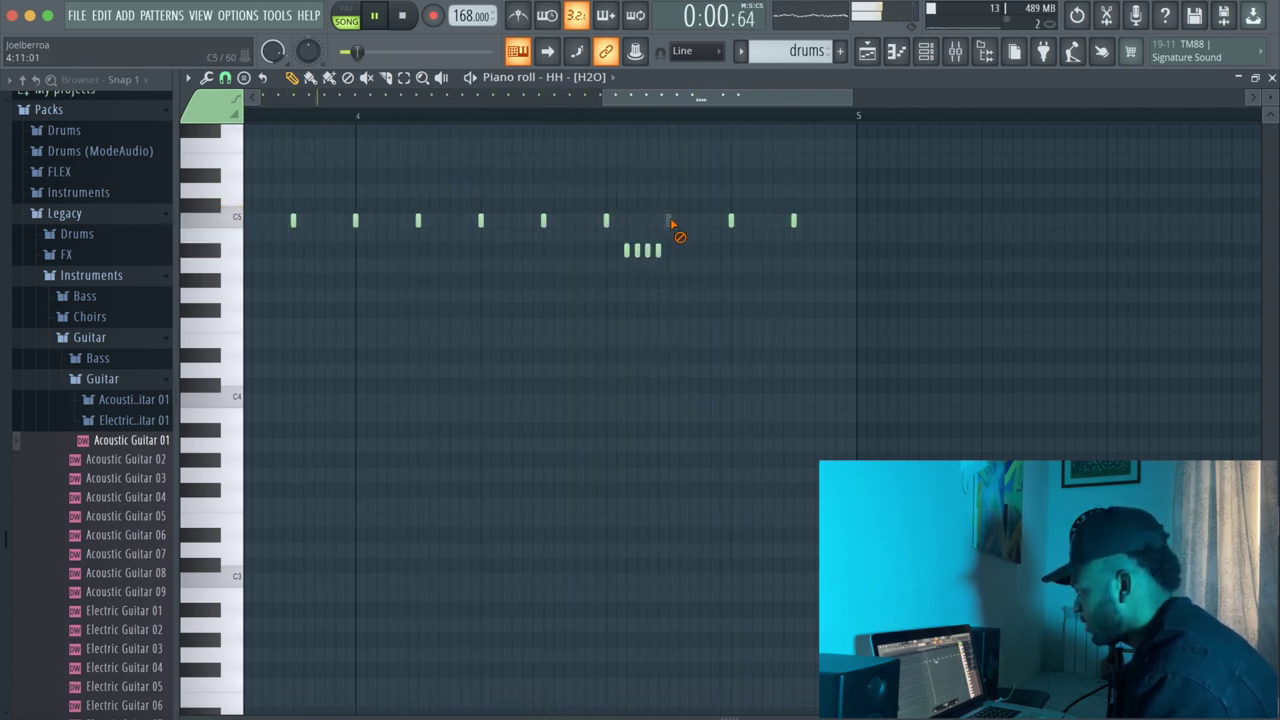
pyautogui.click(627, 280)
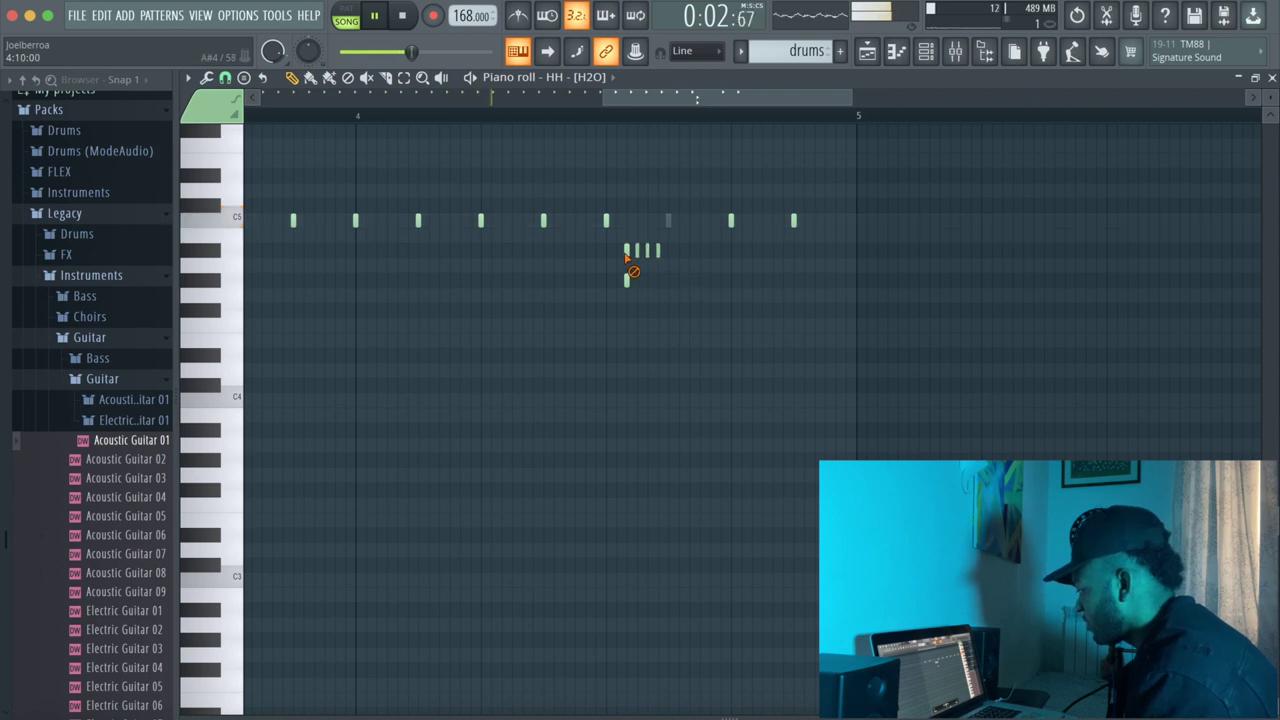
pyautogui.click(637, 280)
pyautogui.scroll(3, 848, 96)
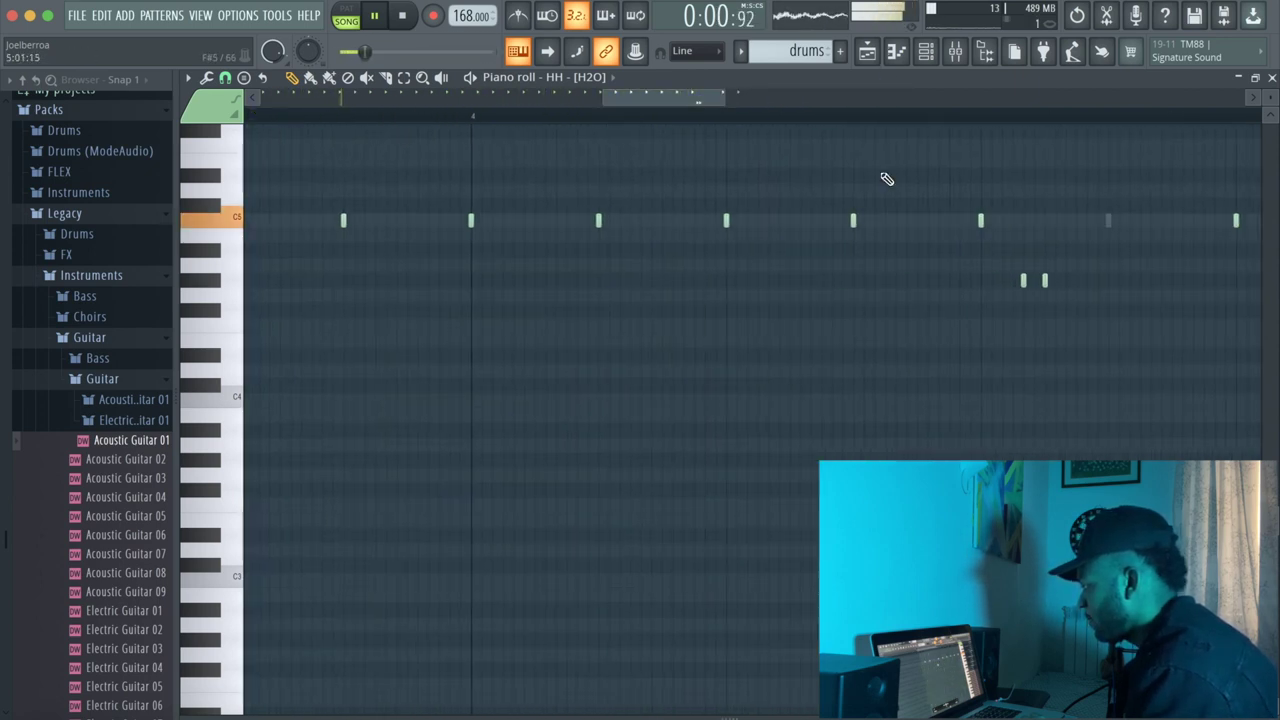
pyautogui.click(1056, 280)
pyautogui.click(1066, 281)
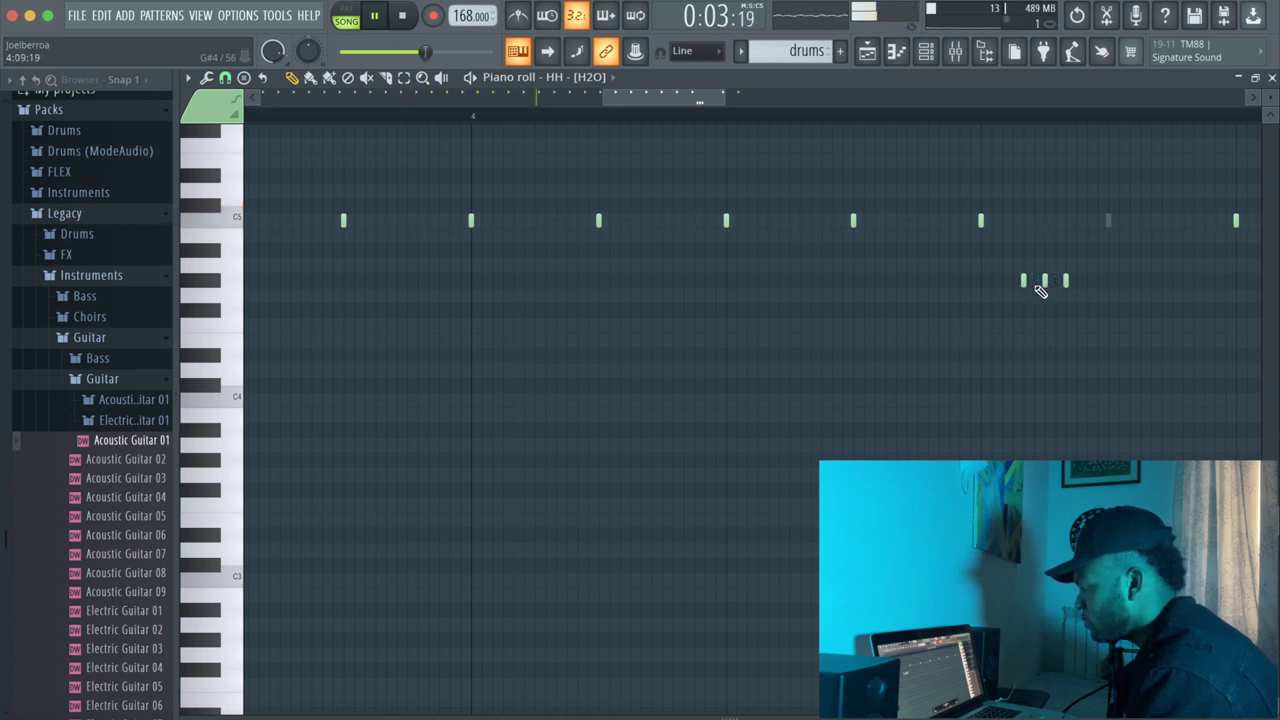
pyautogui.click(1087, 281)
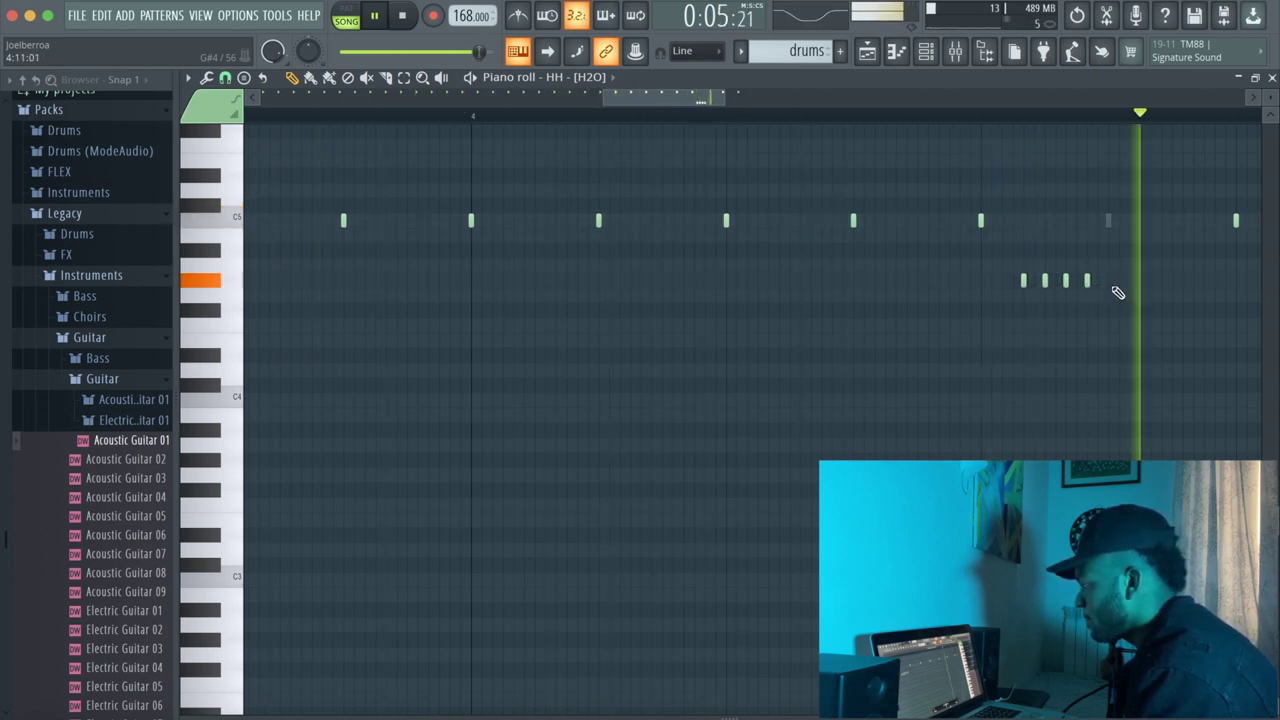
pyautogui.moveTo(724, 95); pyautogui.dragTo(806, 95)
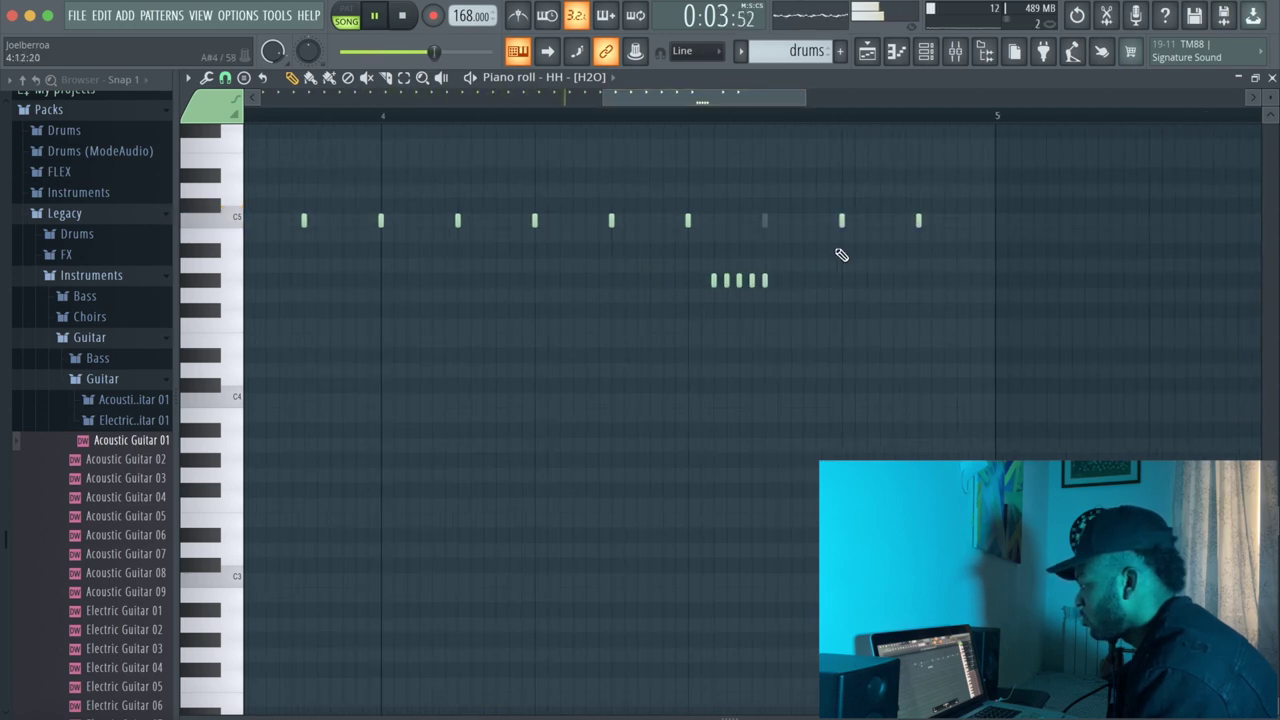
pyautogui.click(779, 281)
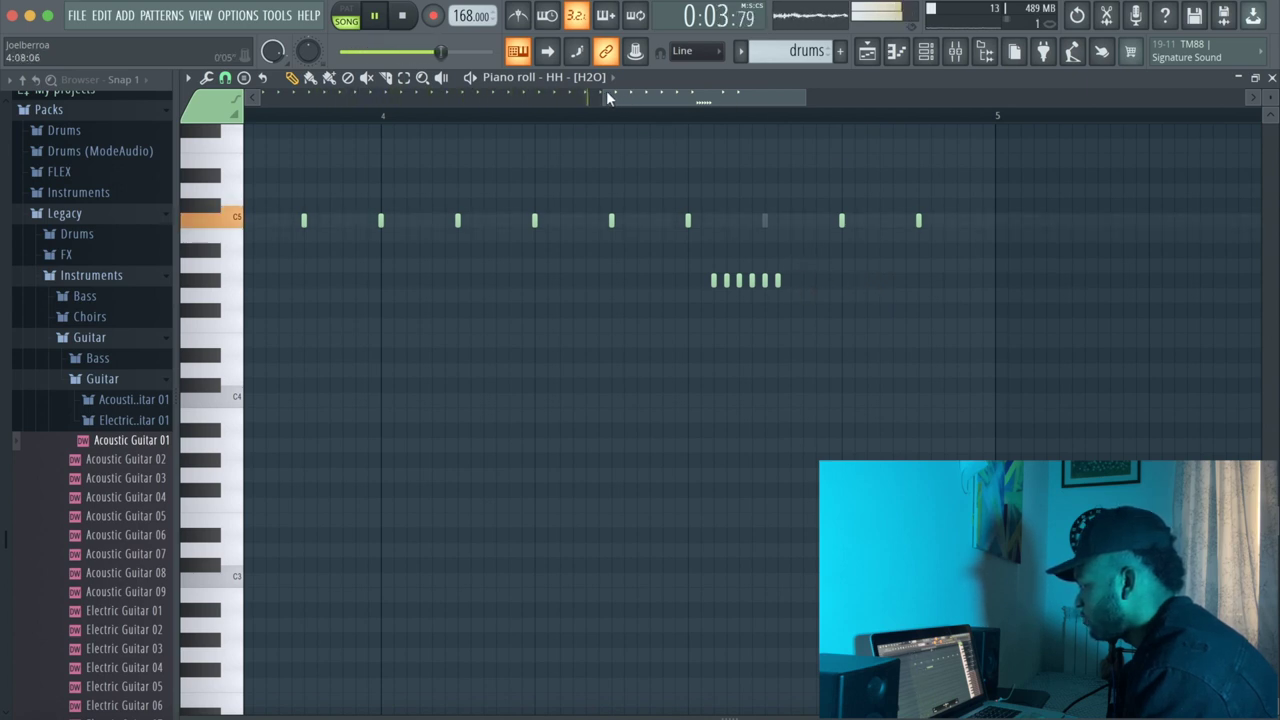
# Remove the G#4 roll and delete the C5 hi-hat notes on step 3 of bars 1 and 2 and step 9 of bar 3
pyautogui.moveTo(606, 92); pyautogui.dragTo(315, 90)
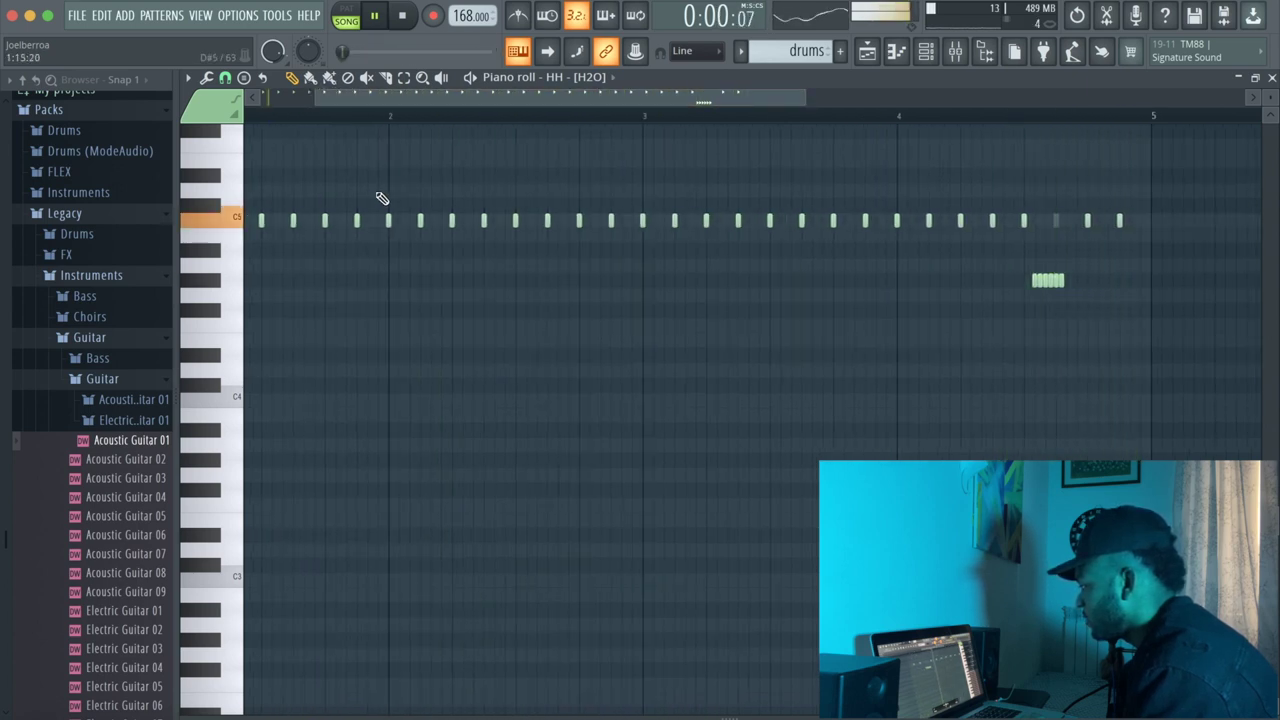
pyautogui.moveTo(483, 98); pyautogui.dragTo(287, 101)
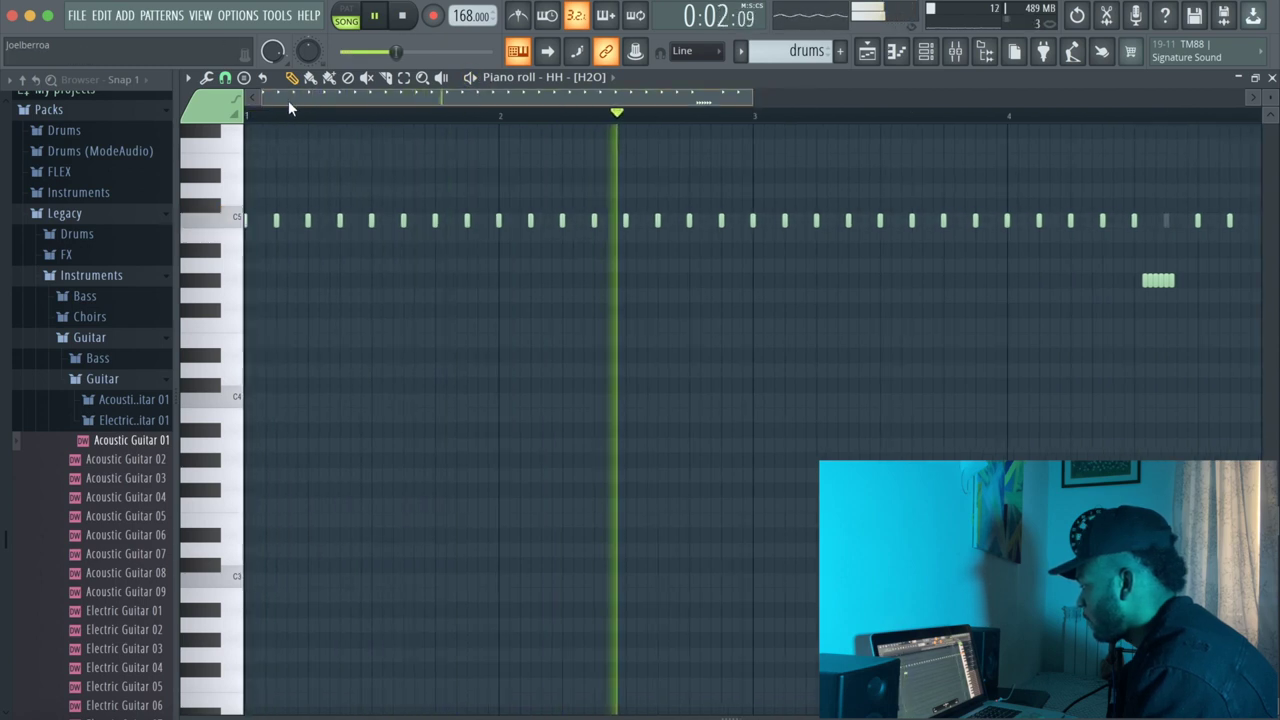
pyautogui.rightClick(278, 219)
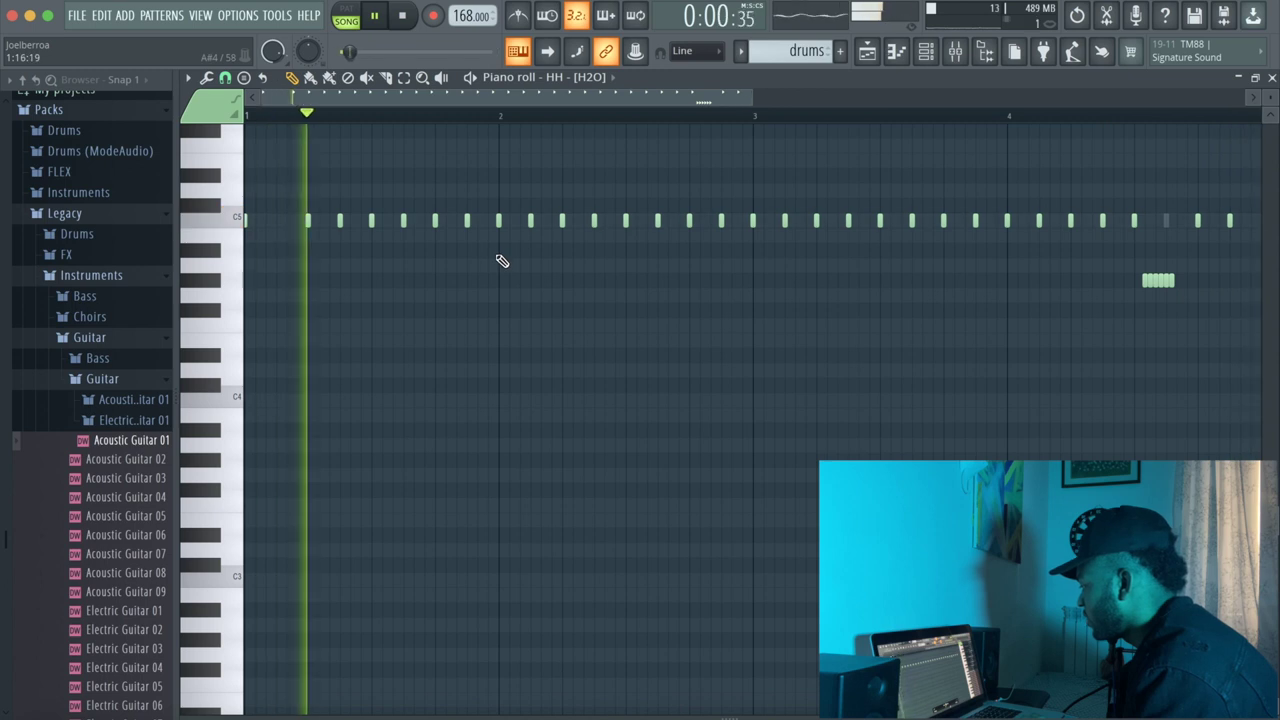
pyautogui.rightClick(403, 220)
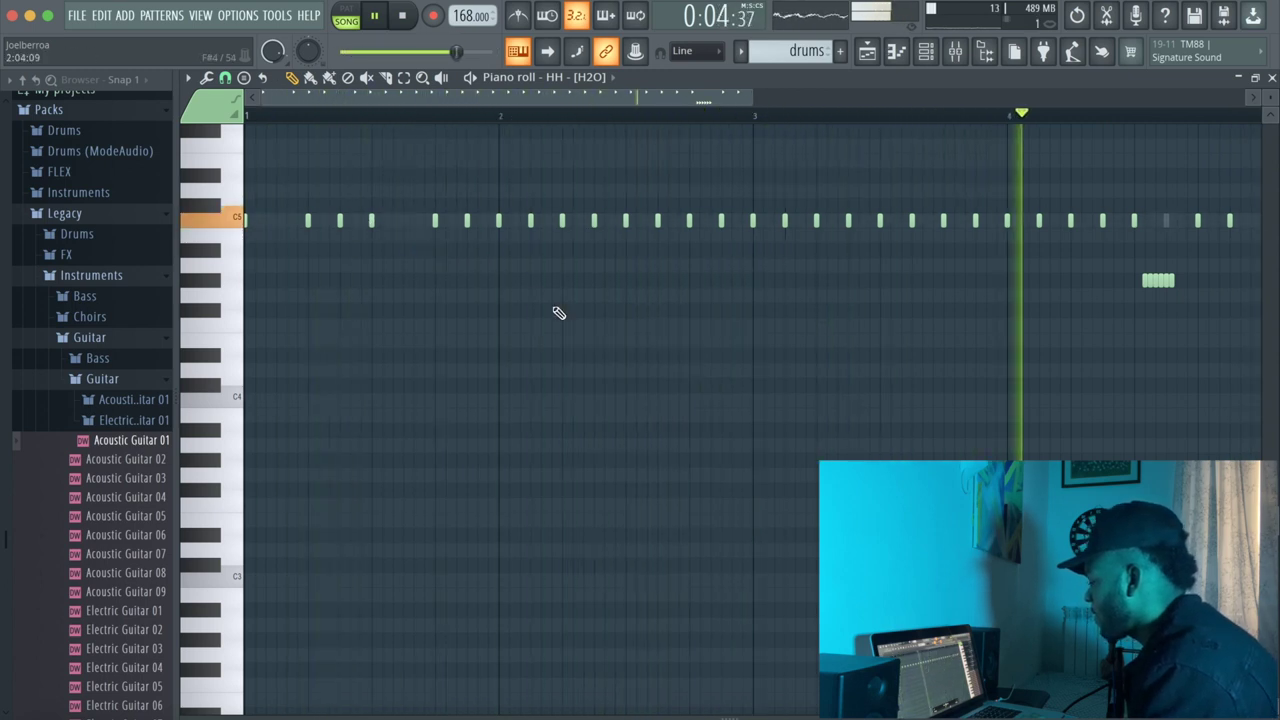
pyautogui.rightClick(753, 220)
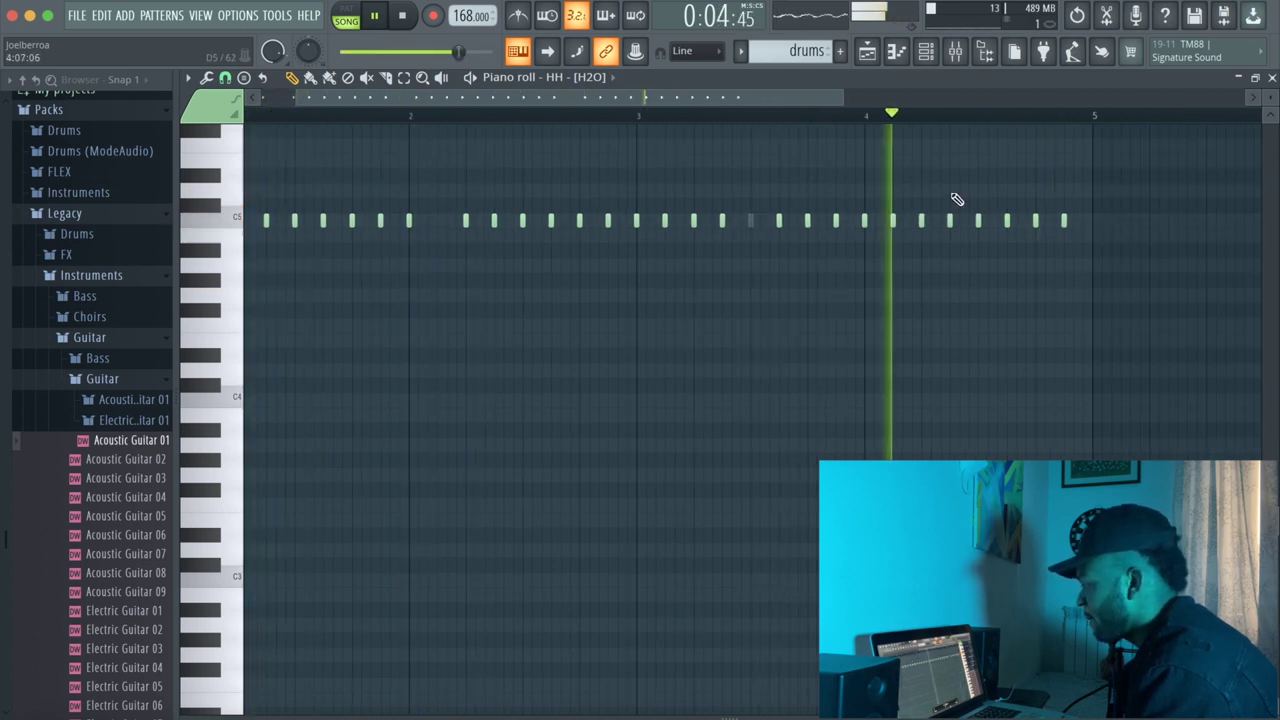
pyautogui.moveTo(844, 97); pyautogui.dragTo(780, 98)
# Place three A5 notes for the 808 - [Metro] channel: one starting bar 1 and two in bar 2, the first on step 5
pyautogui.click(927, 51)
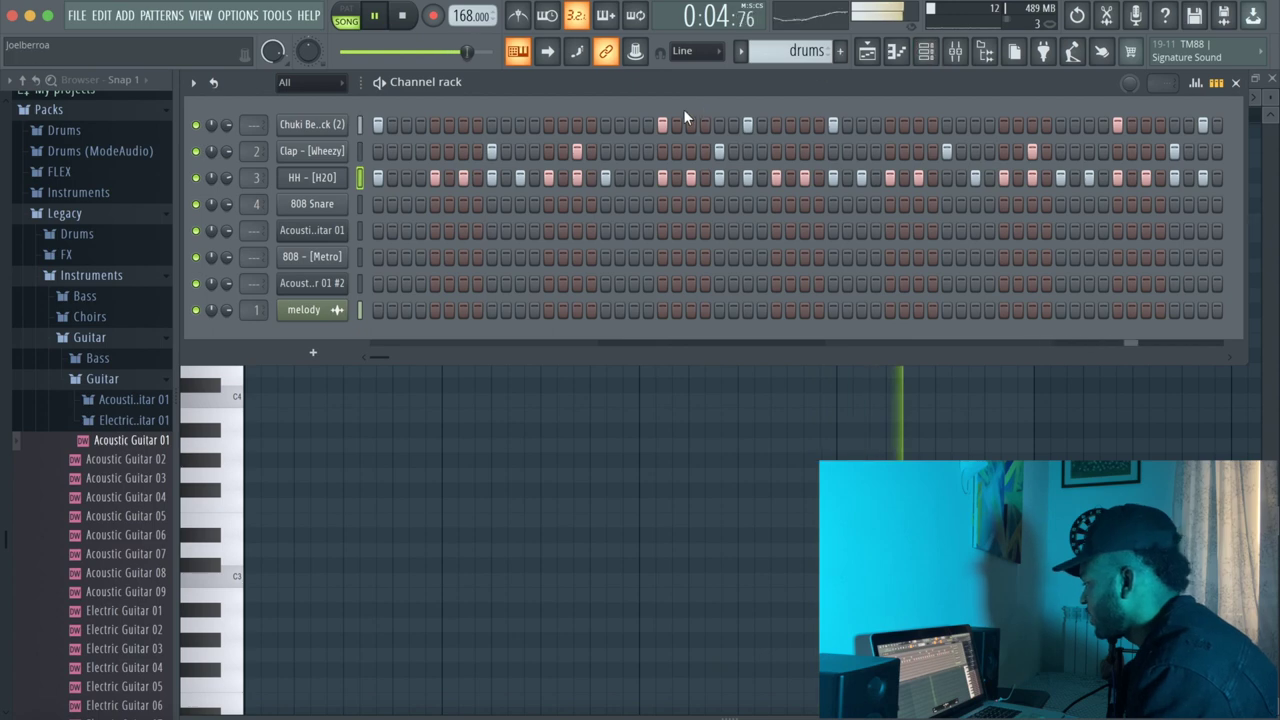
pyautogui.moveTo(480, 51); pyautogui.dragTo(412, 47)
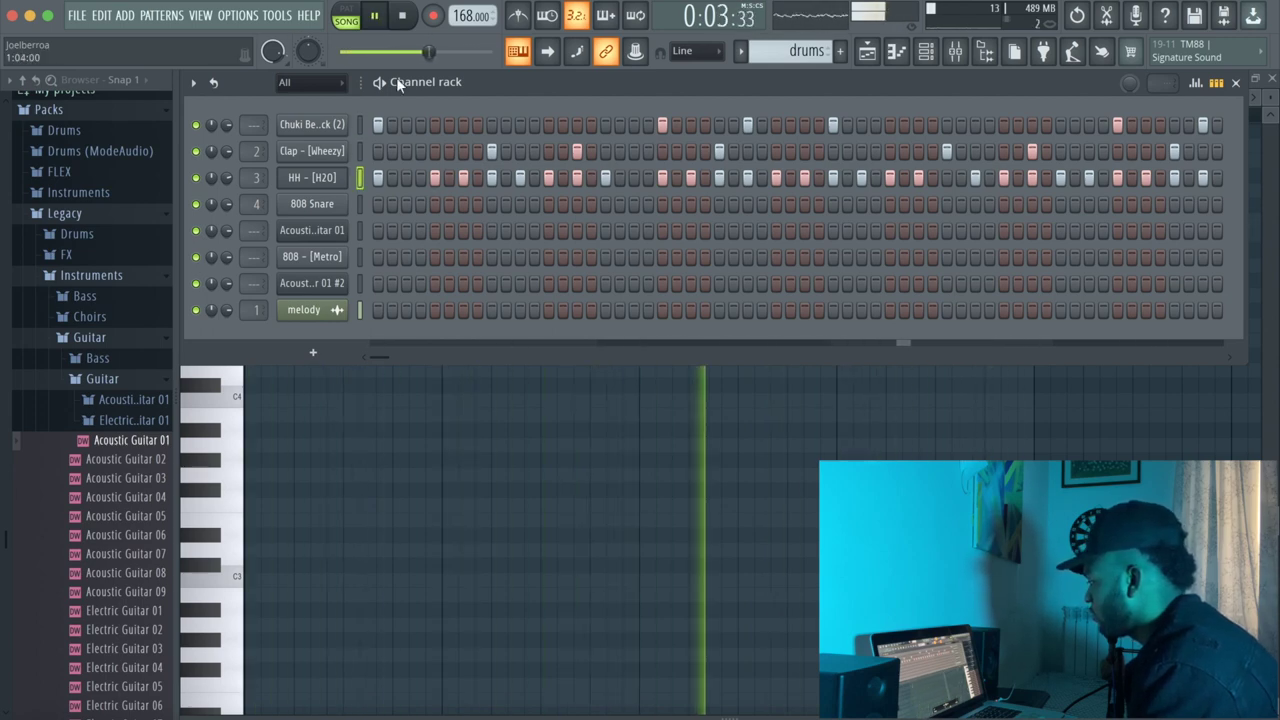
pyautogui.click(326, 260)
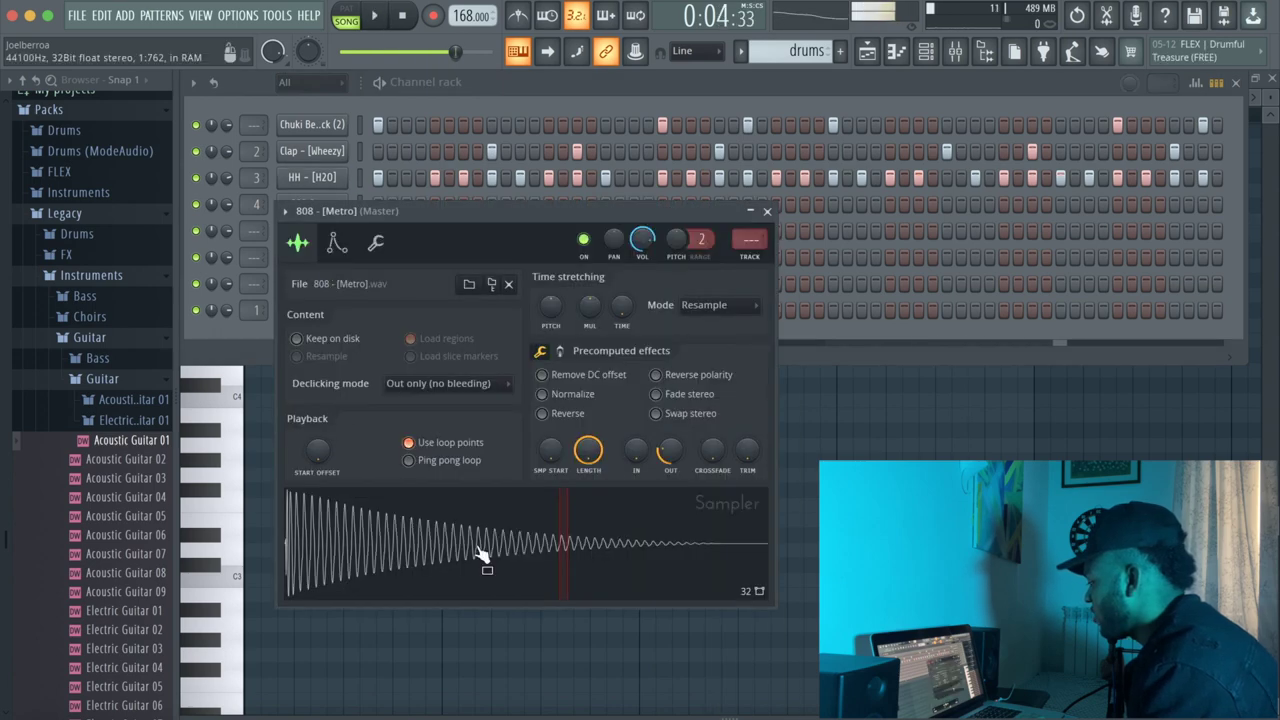
pyautogui.press('F7')
pyautogui.click(251, 272)
pyautogui.moveTo(274, 273); pyautogui.dragTo(462, 276)
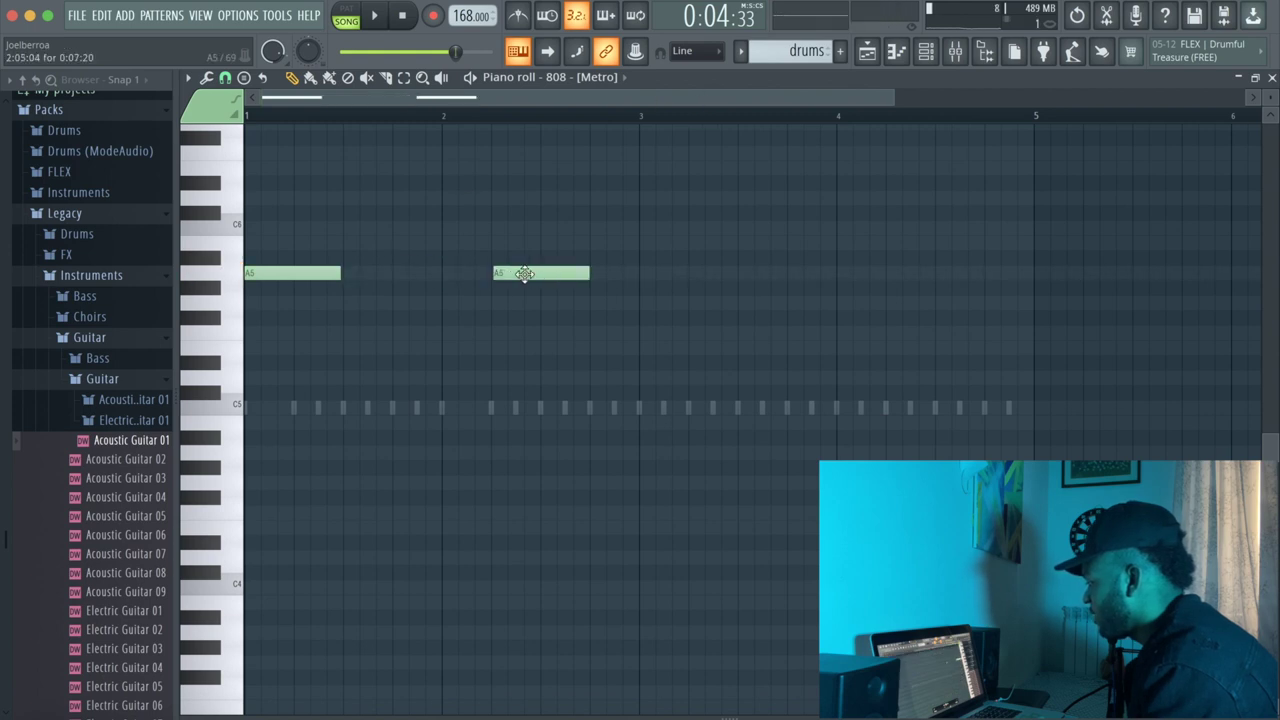
pyautogui.click(524, 274)
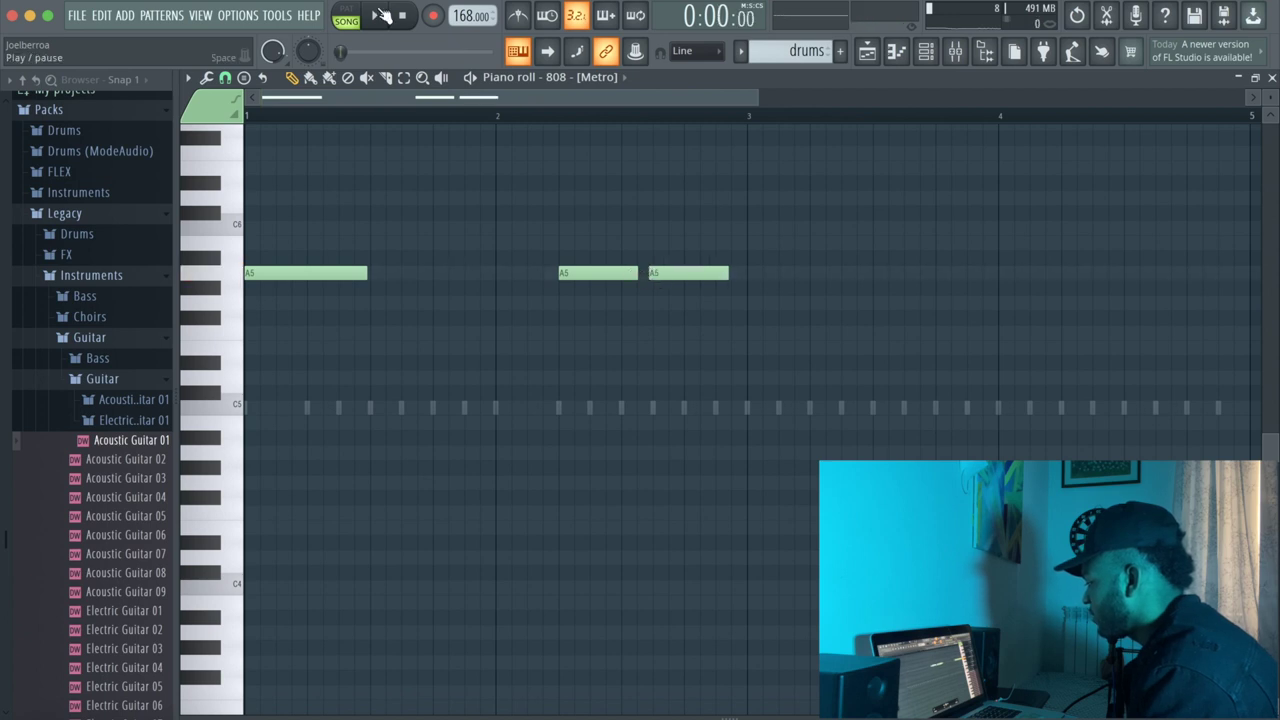
# Play back the 808 line and nudge the third A5 note slightly later, onto step 11 of bar 2
pyautogui.press('space')
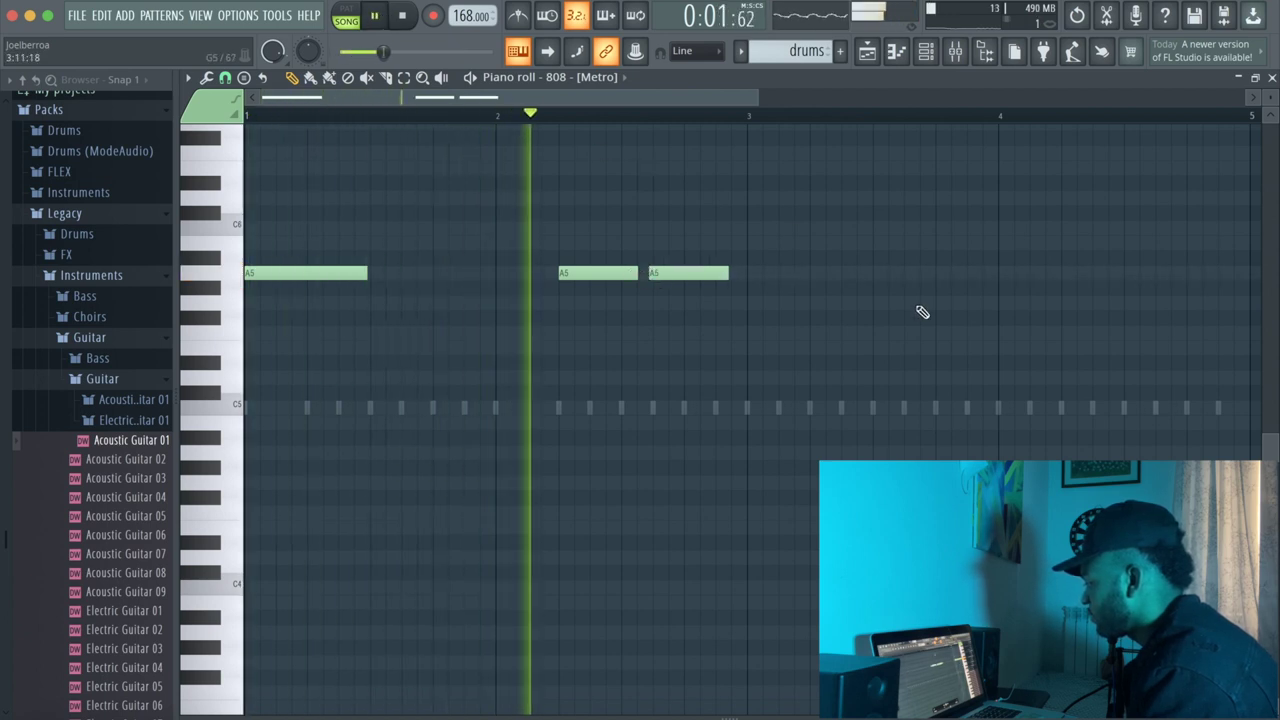
pyautogui.click(375, 17)
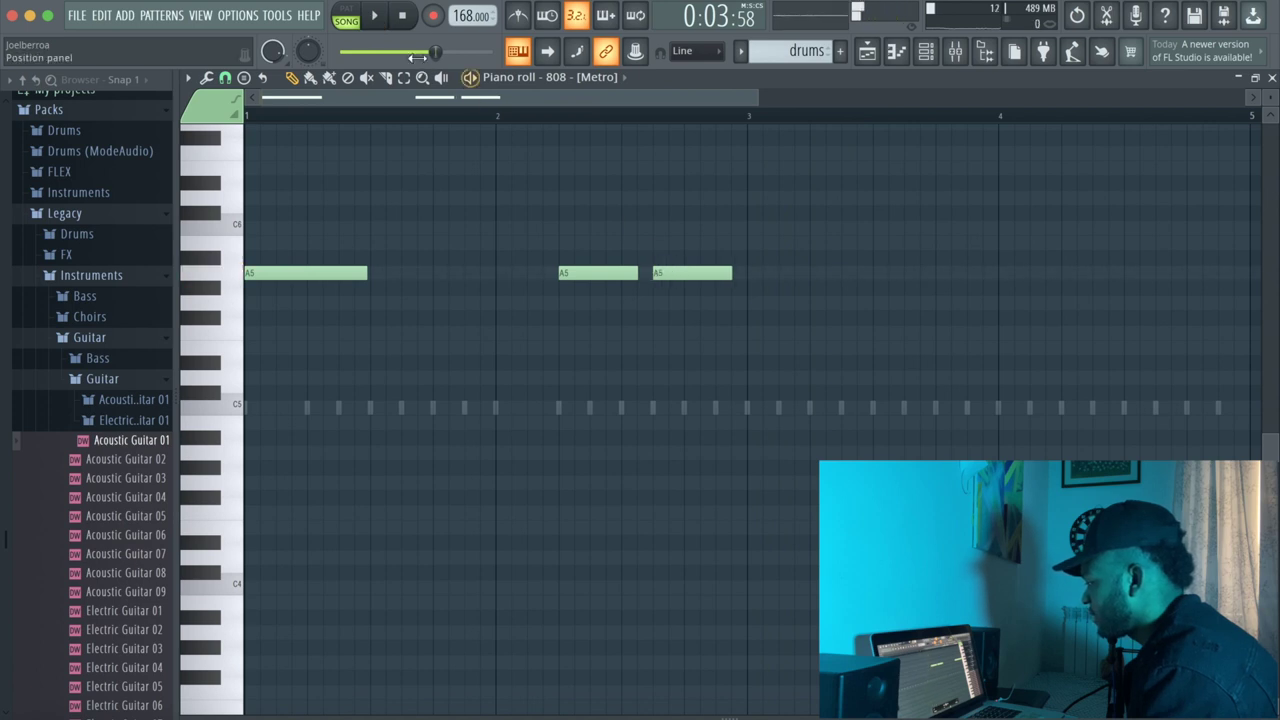
pyautogui.click(377, 24)
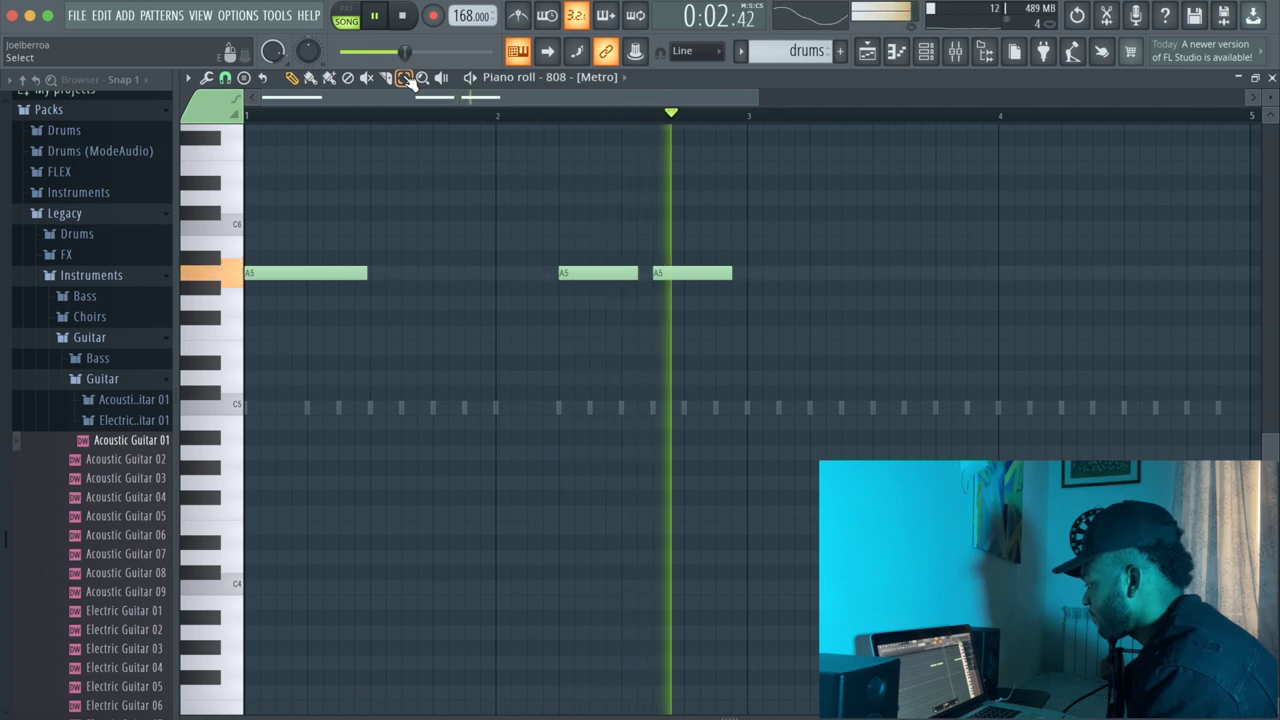
# Duplicate the three A5 808 notes and move the copies to E5, starting at bar 3
pyautogui.moveTo(831, 368); pyautogui.dragTo(273, 233)
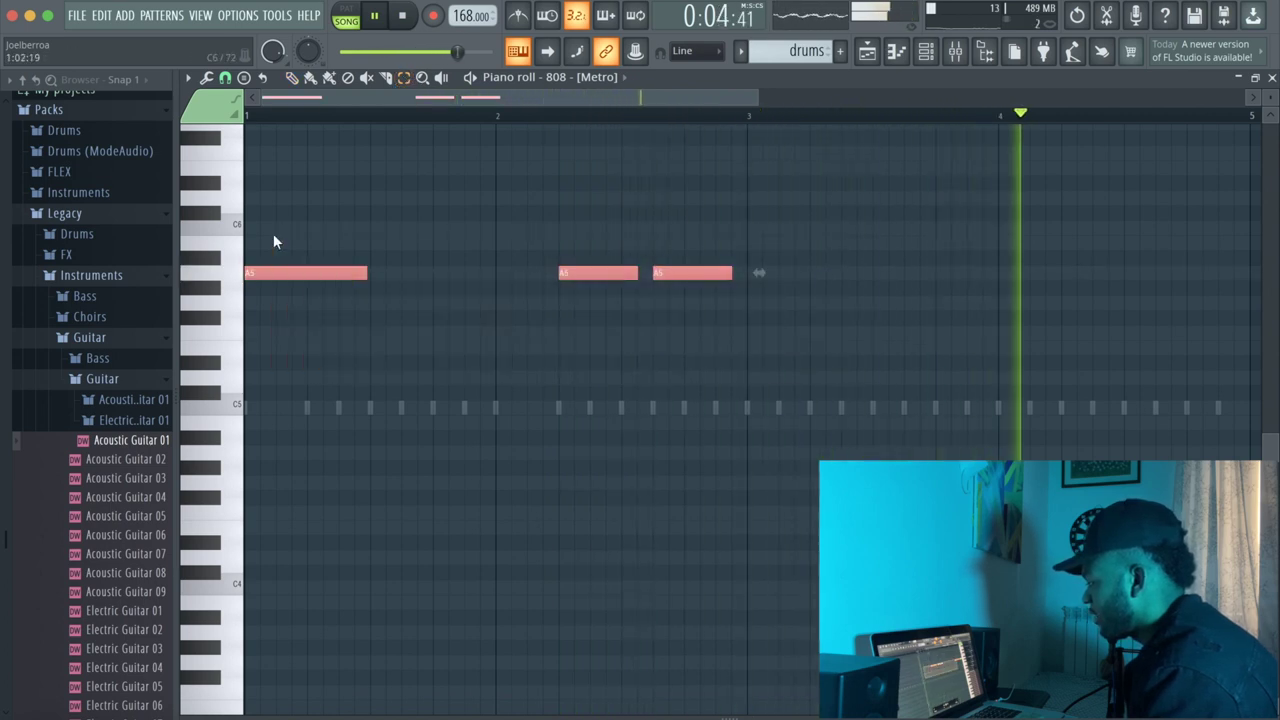
pyautogui.hotkey('ctrl', 'b')
pyautogui.click(375, 17)
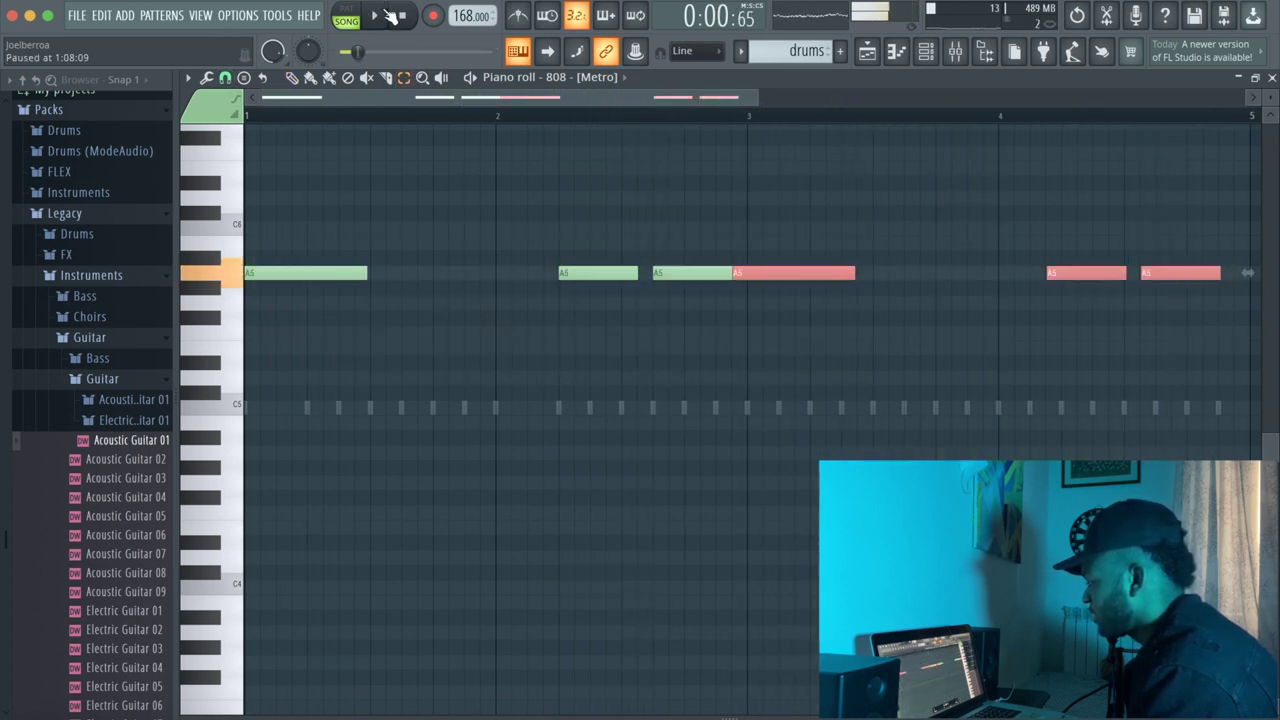
pyautogui.moveTo(750, 272); pyautogui.dragTo(756, 347)
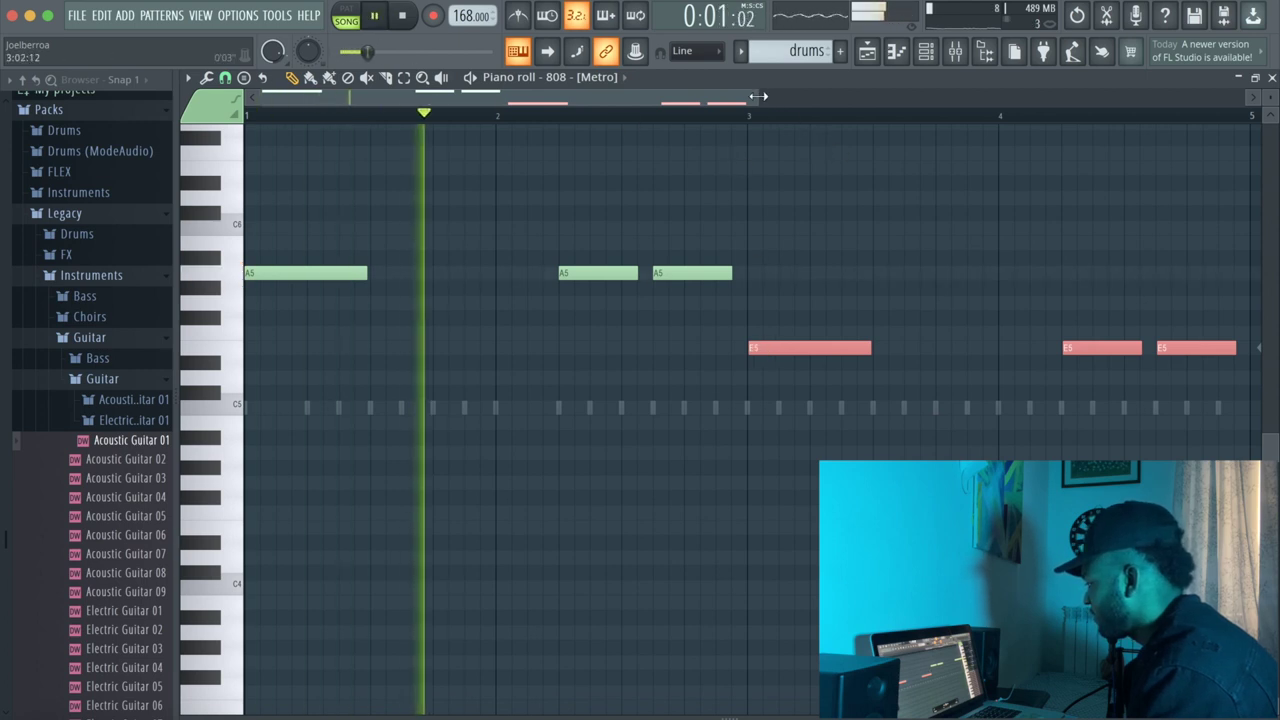
pyautogui.moveTo(757, 98); pyautogui.dragTo(856, 100)
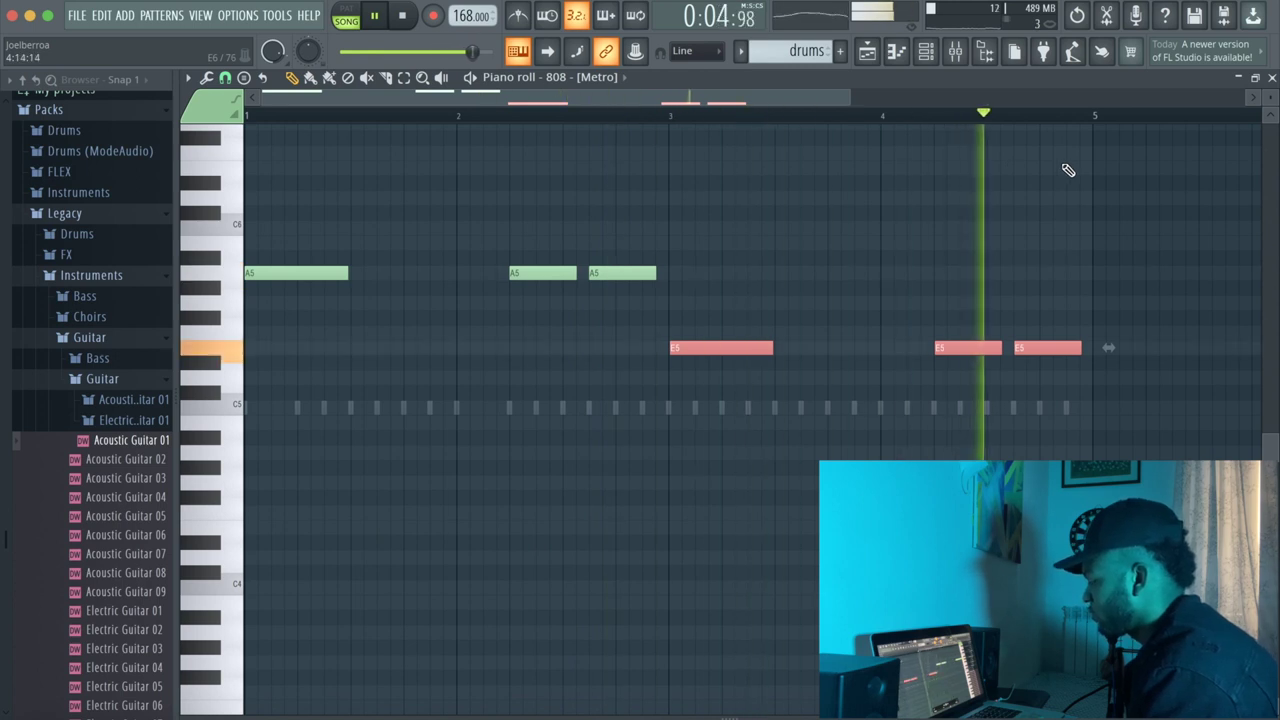
# Duplicate the melody, kit, hit, clap and 808 clips from bars 1–4 of the playlist into bars 5–8
pyautogui.click(867, 50)
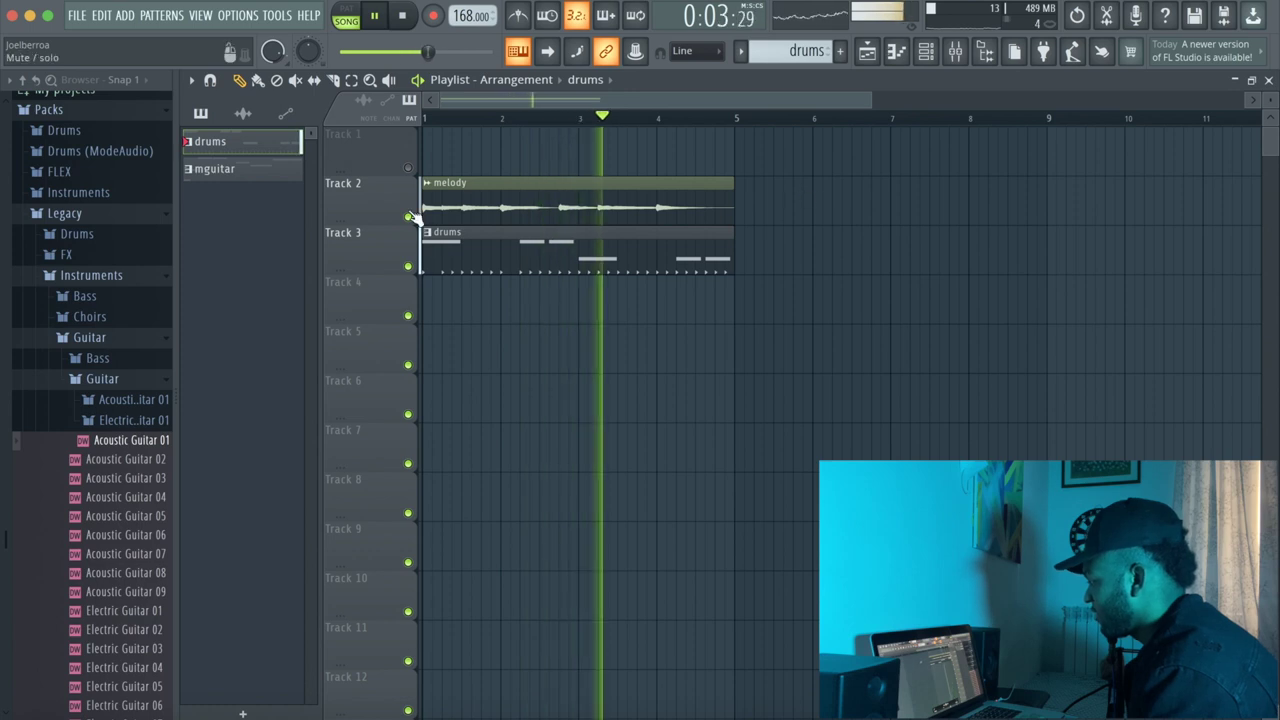
pyautogui.click(243, 170)
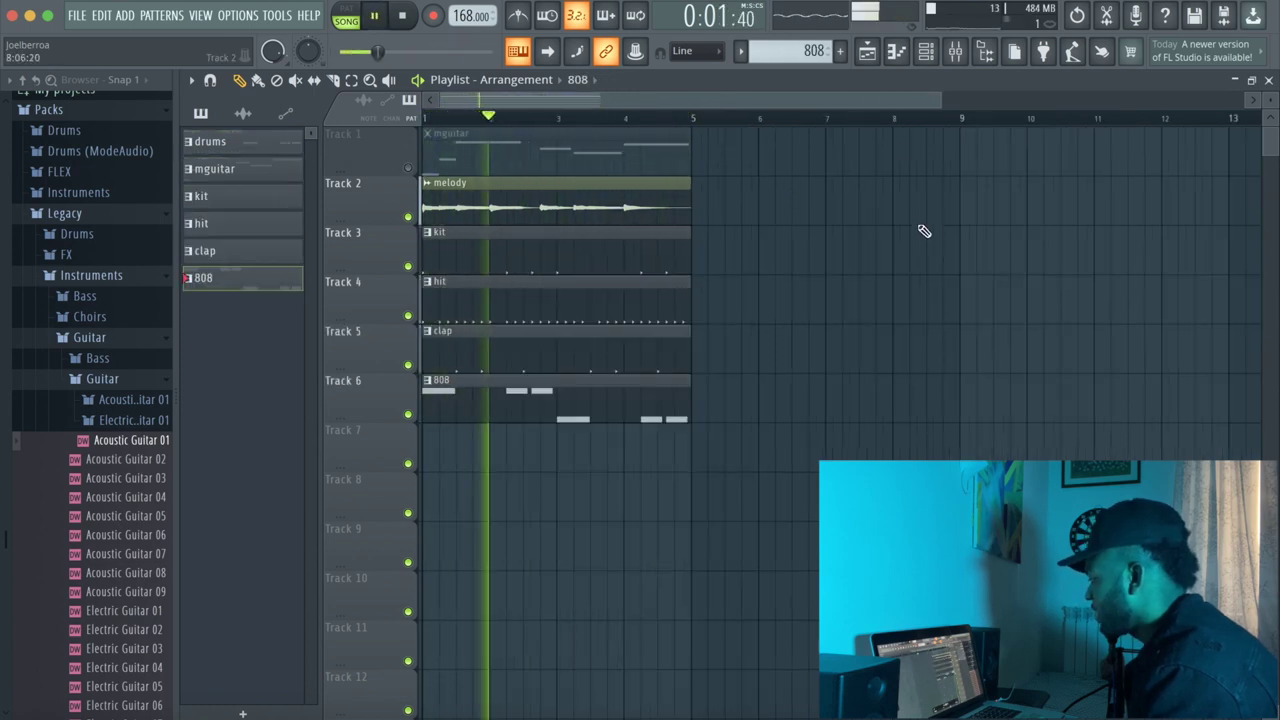
pyautogui.moveTo(757, 468); pyautogui.dragTo(474, 220)
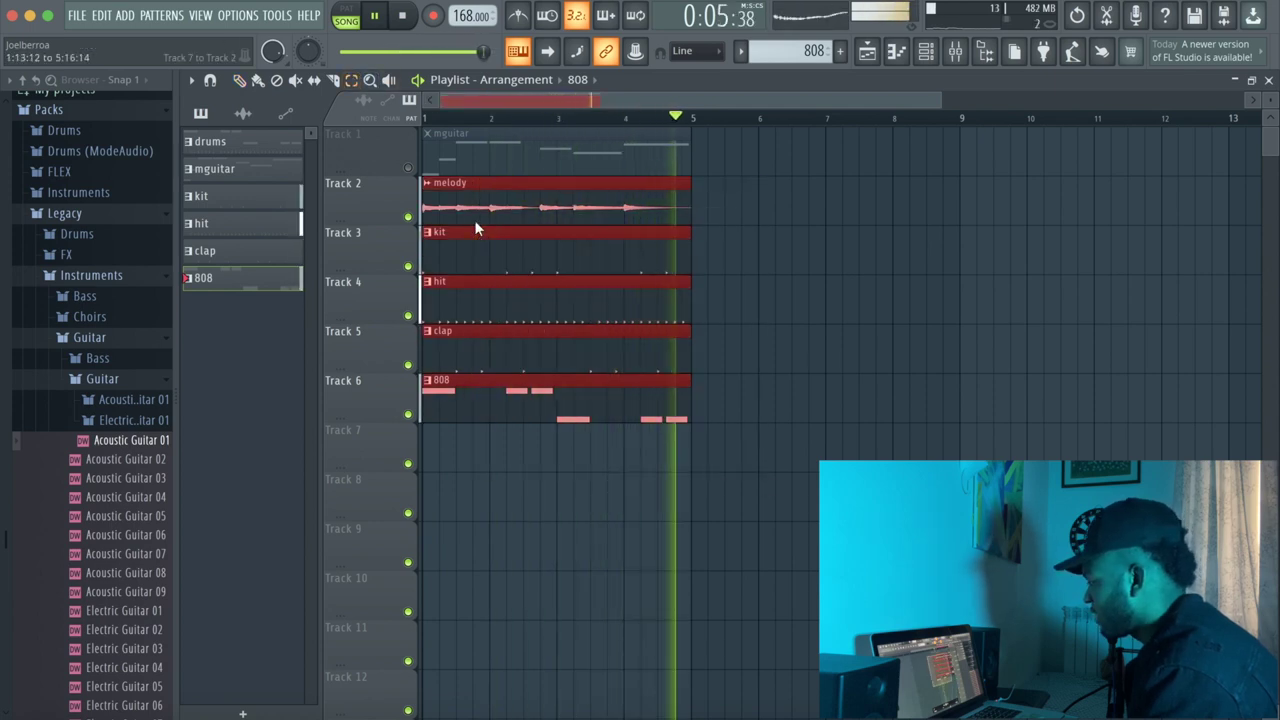
pyautogui.hotkey('ctrl', 'b')
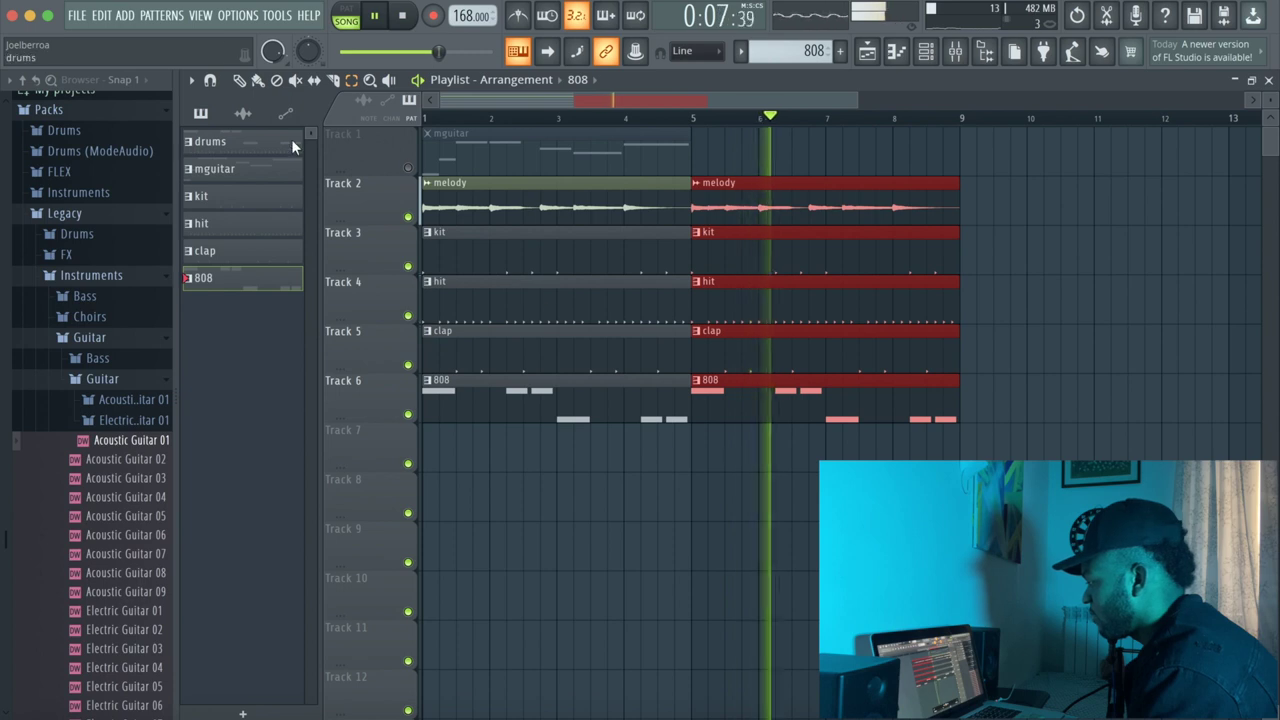
pyautogui.click(240, 80)
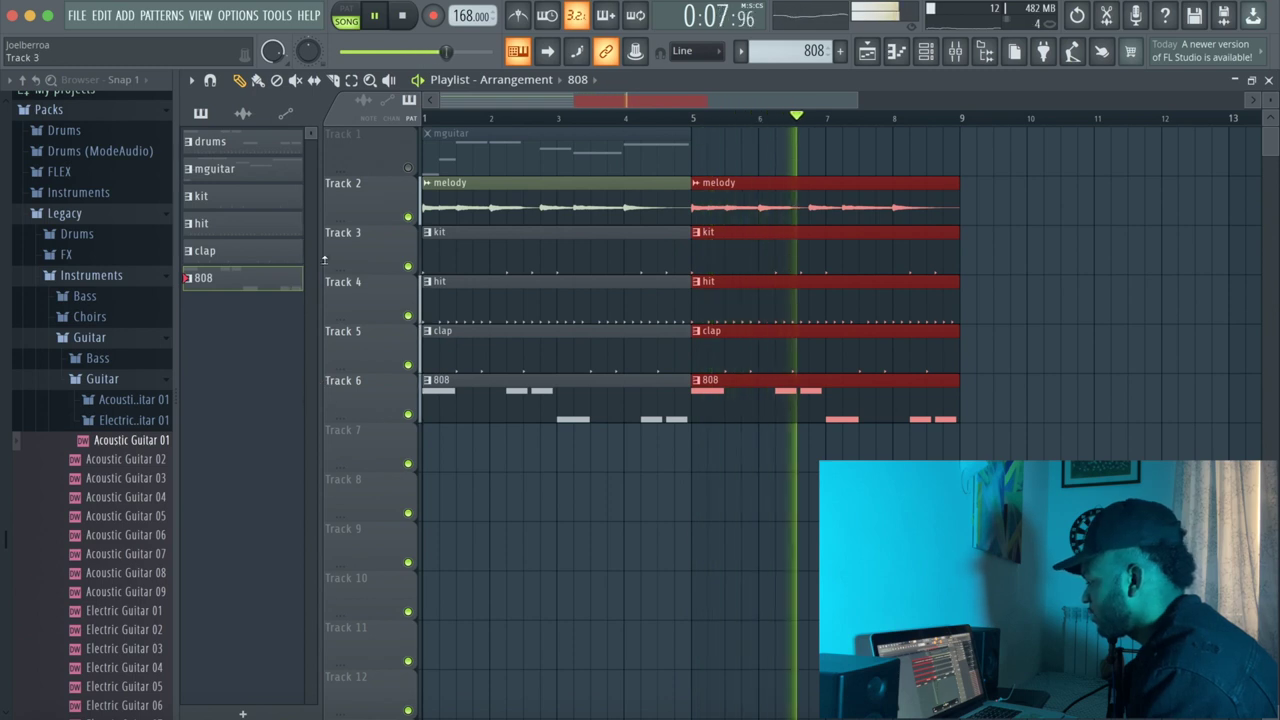
pyautogui.press('space')
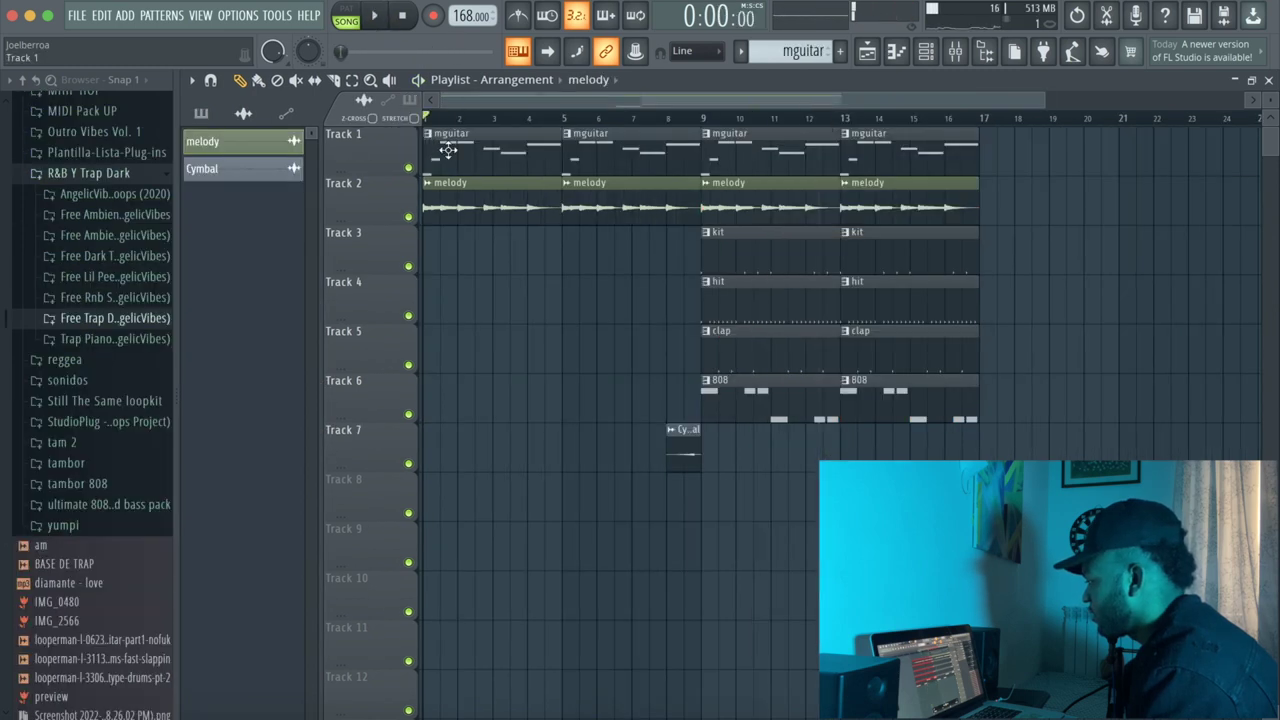
# Show all channels for the mguitar pattern in the channel rack and open the GMS synth
pyautogui.click(450, 155)
pyautogui.click(924, 62)
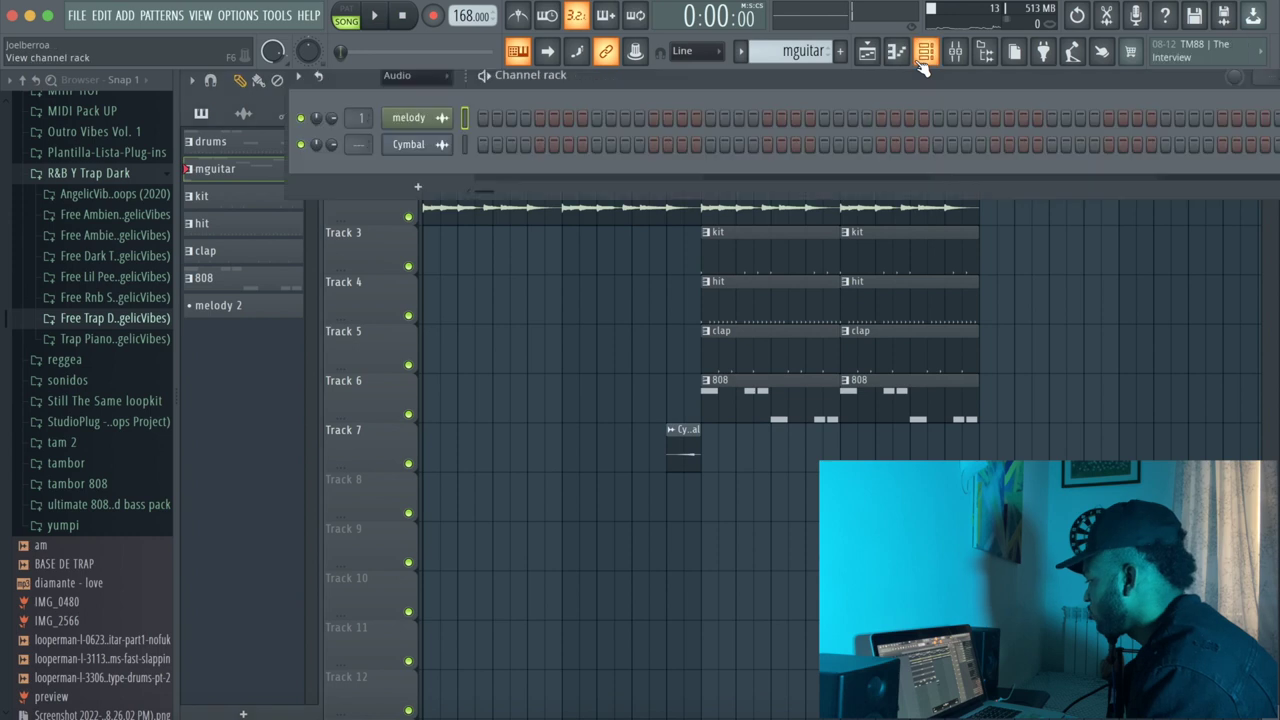
pyautogui.click(450, 82)
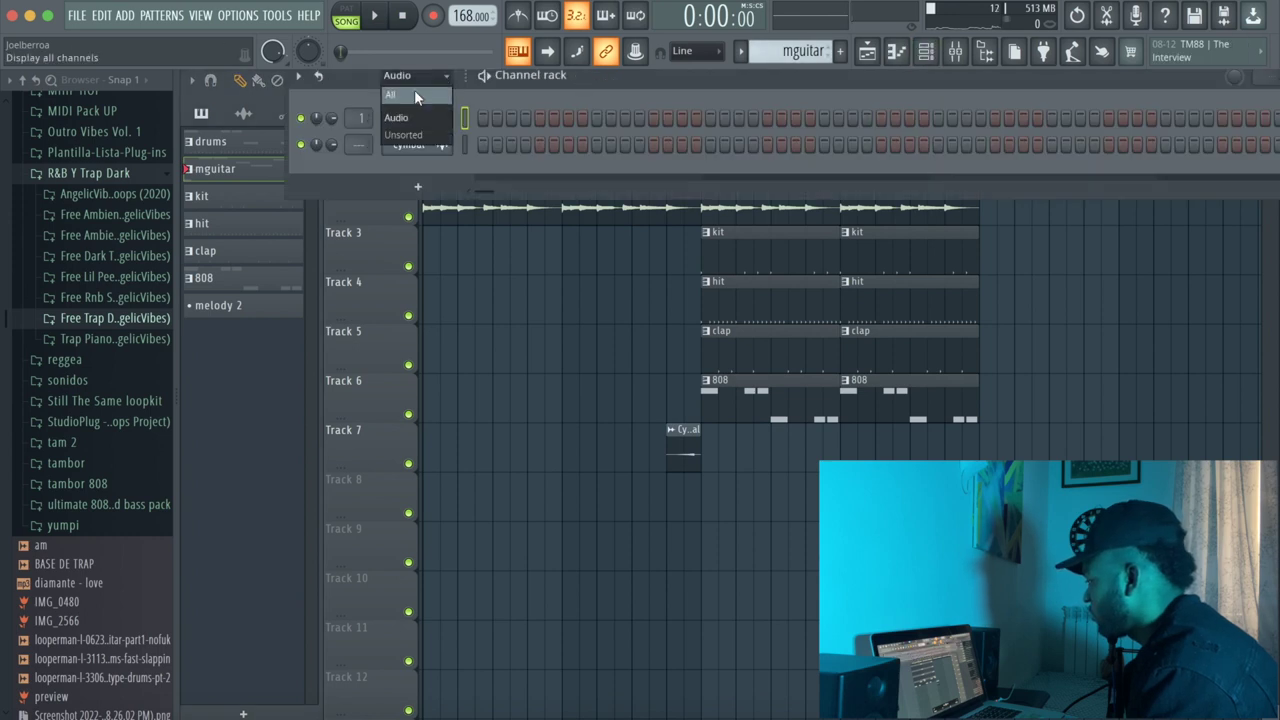
pyautogui.click(414, 89)
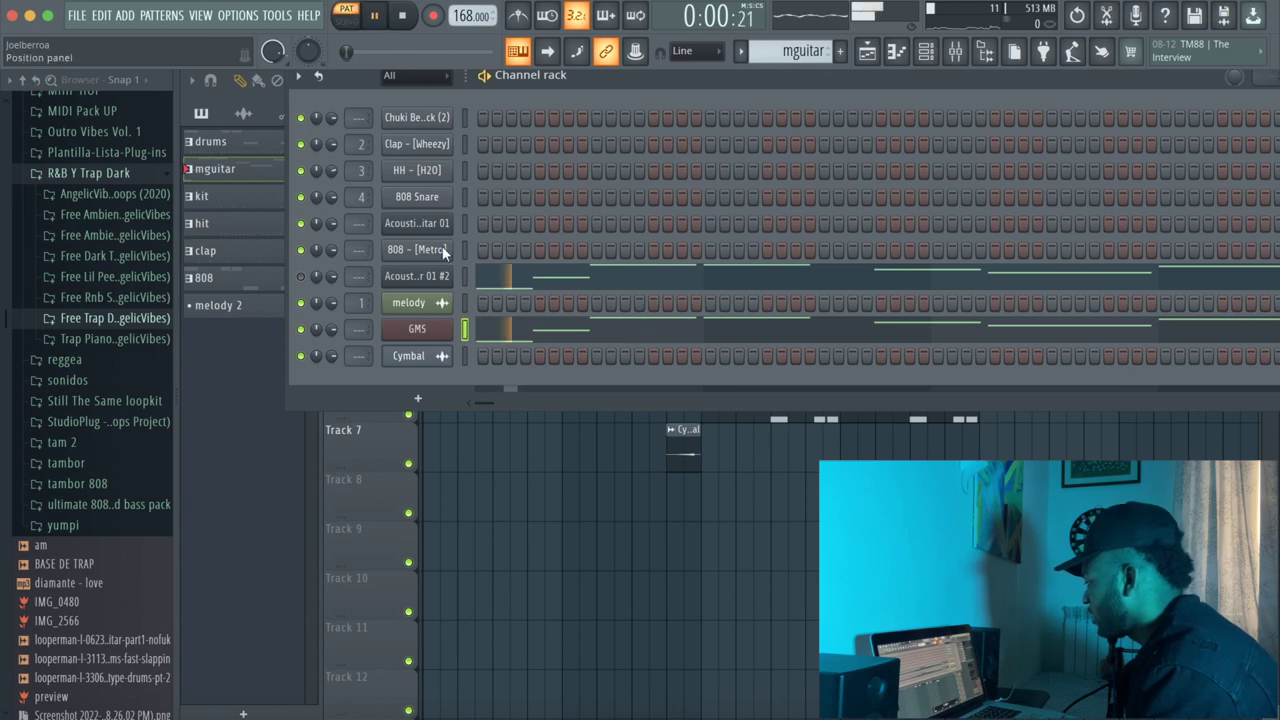
pyautogui.click(424, 332)
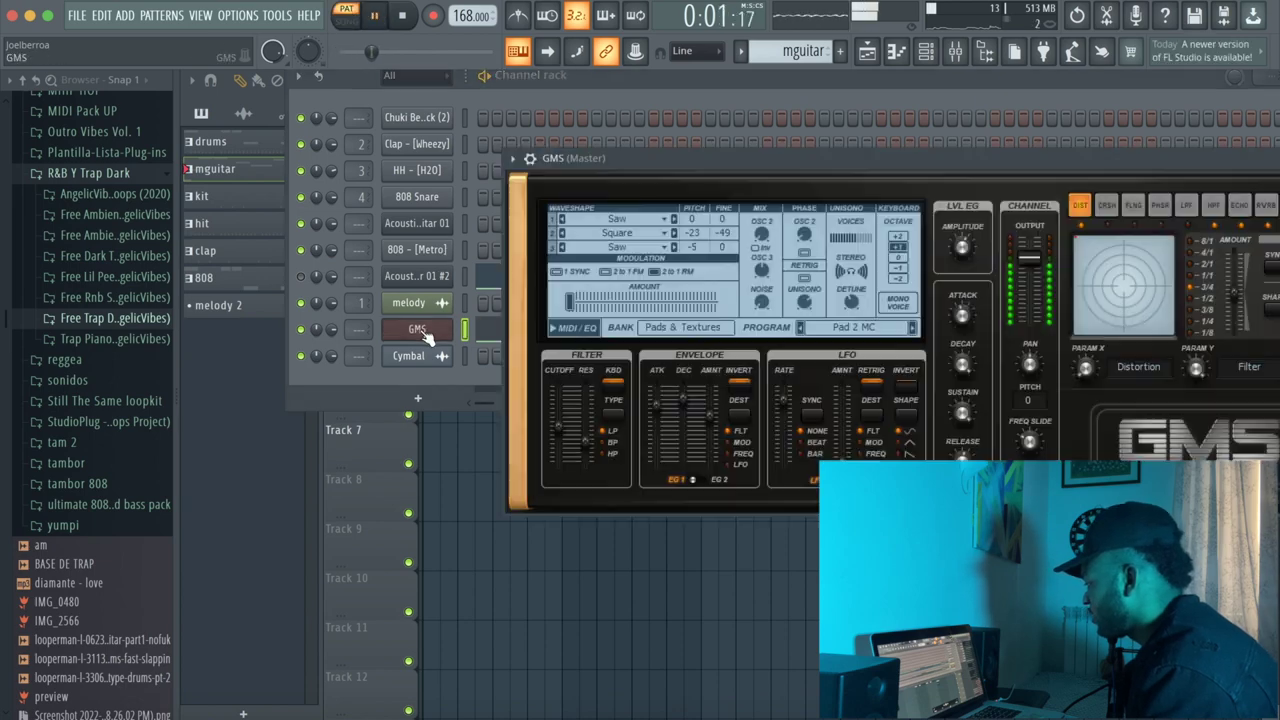
# Set the GMS envelope destination to MOD, filter type to BP, filter cutoff to 0.31 % and channel output to -15.6 dB
pyautogui.click(740, 414)
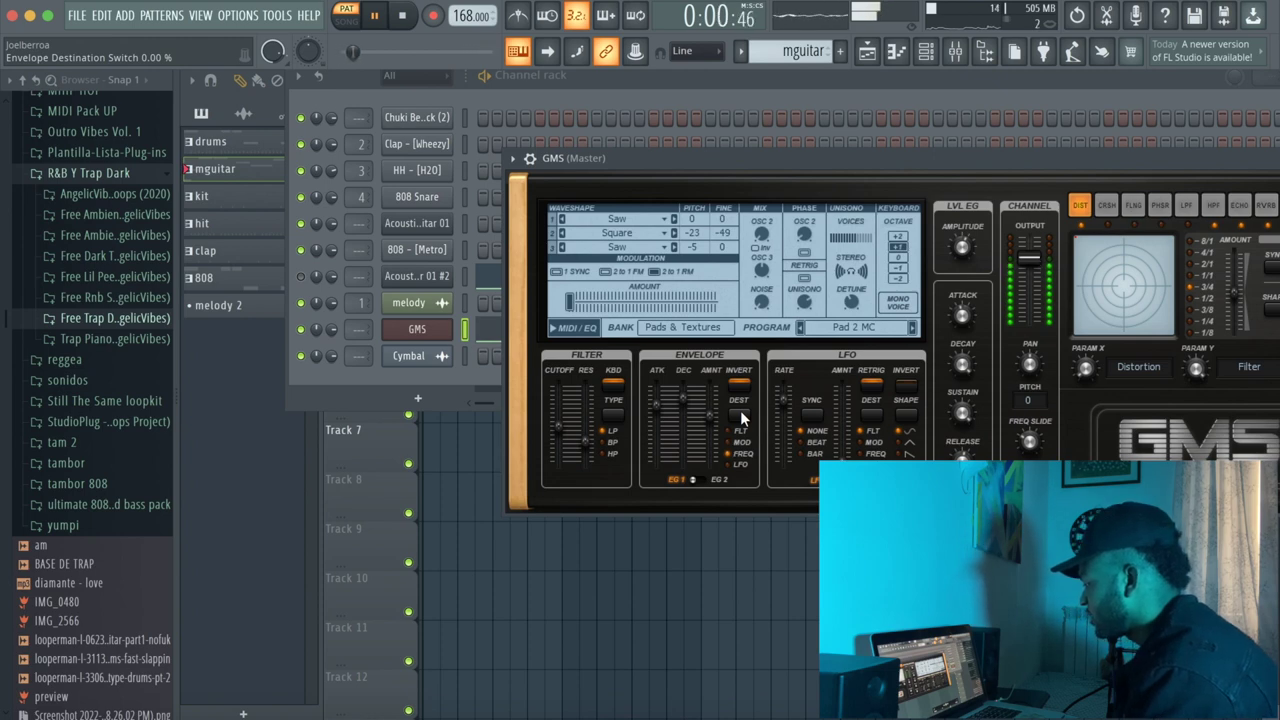
pyautogui.click(740, 414)
pyautogui.click(740, 410)
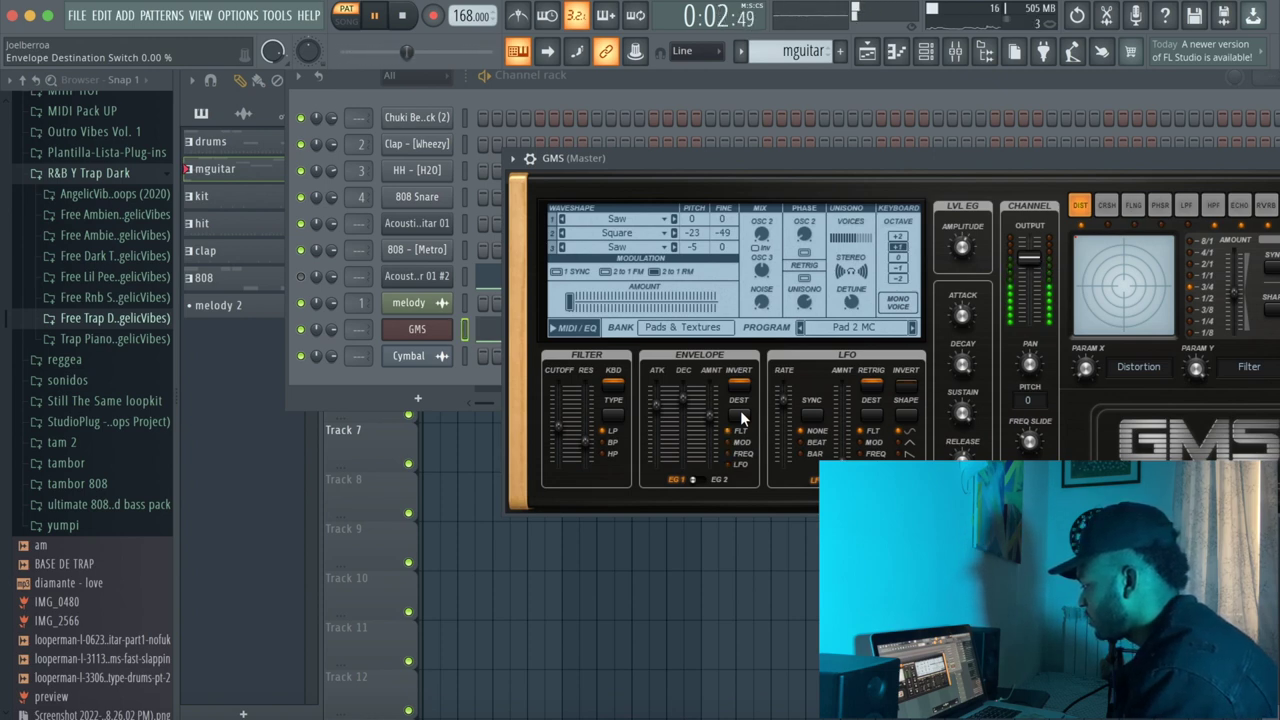
pyautogui.click(611, 413)
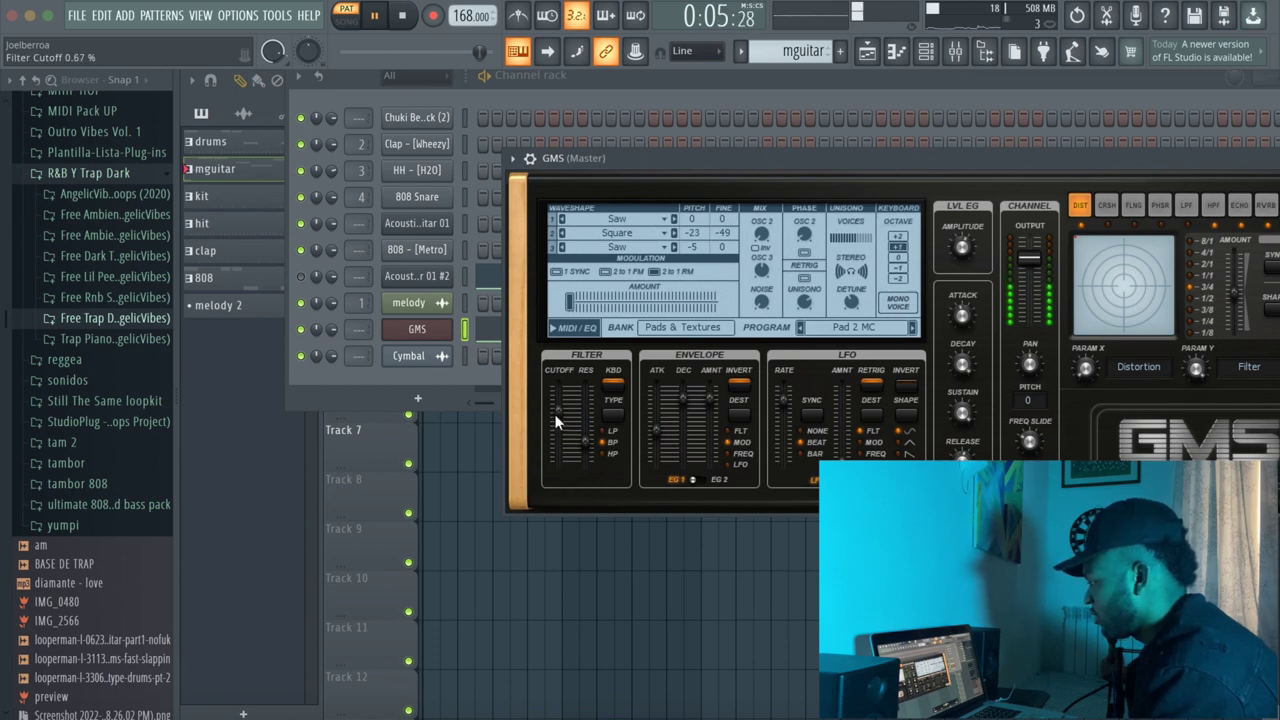
pyautogui.moveTo(555, 420); pyautogui.dragTo(555, 426)
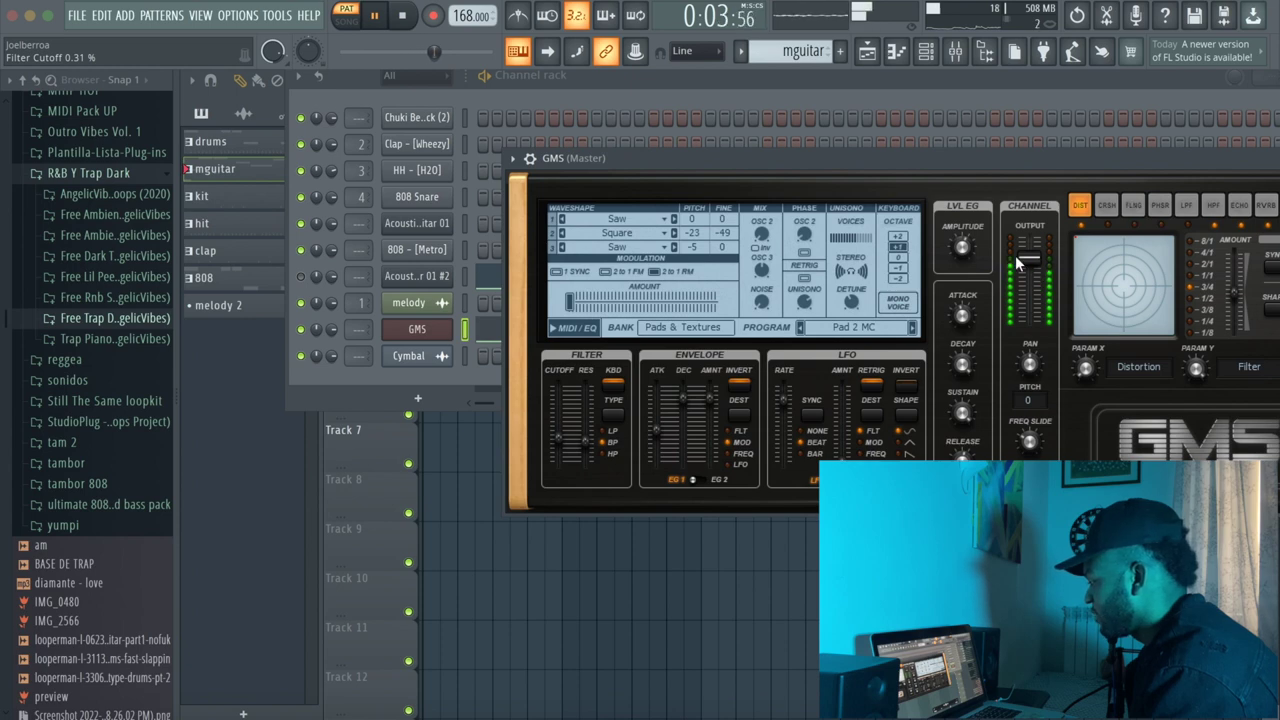
pyautogui.moveTo(1028, 255); pyautogui.dragTo(1028, 268)
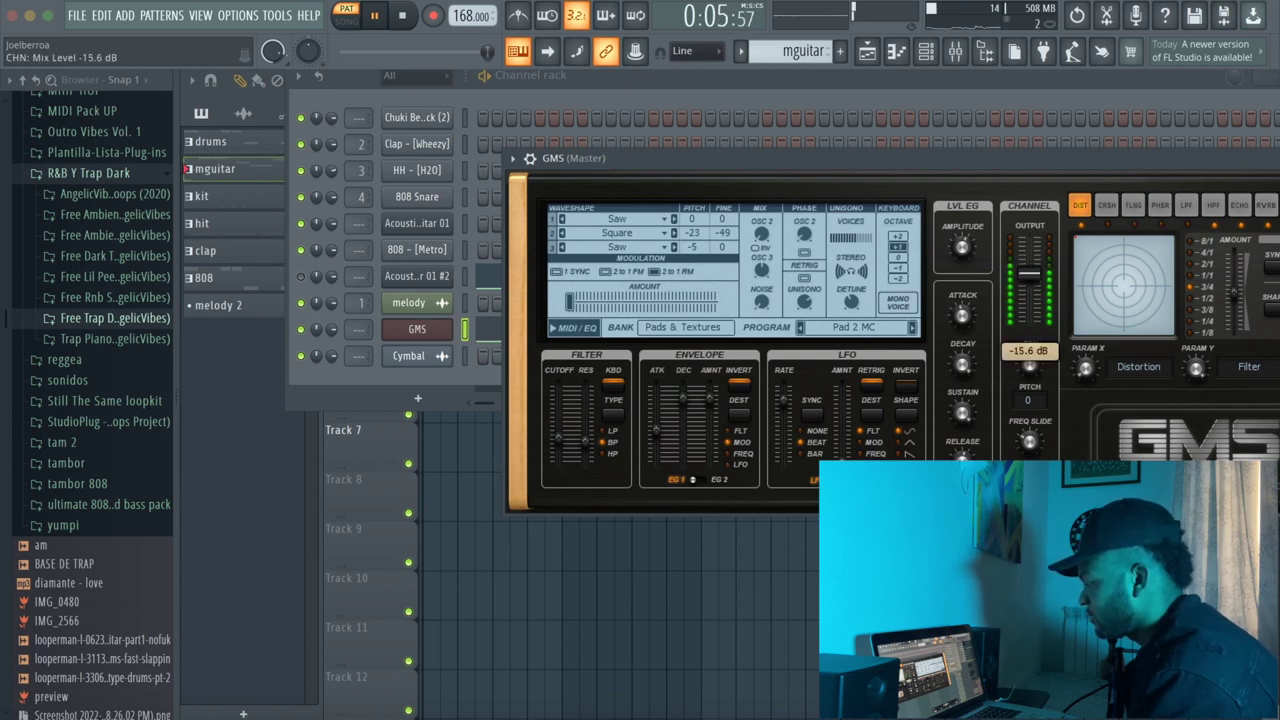
# Play the arrangement in song mode and duplicate the clips on Tracks 1–6 from bars 9–16 into bars 17–24
pyautogui.click(874, 55)
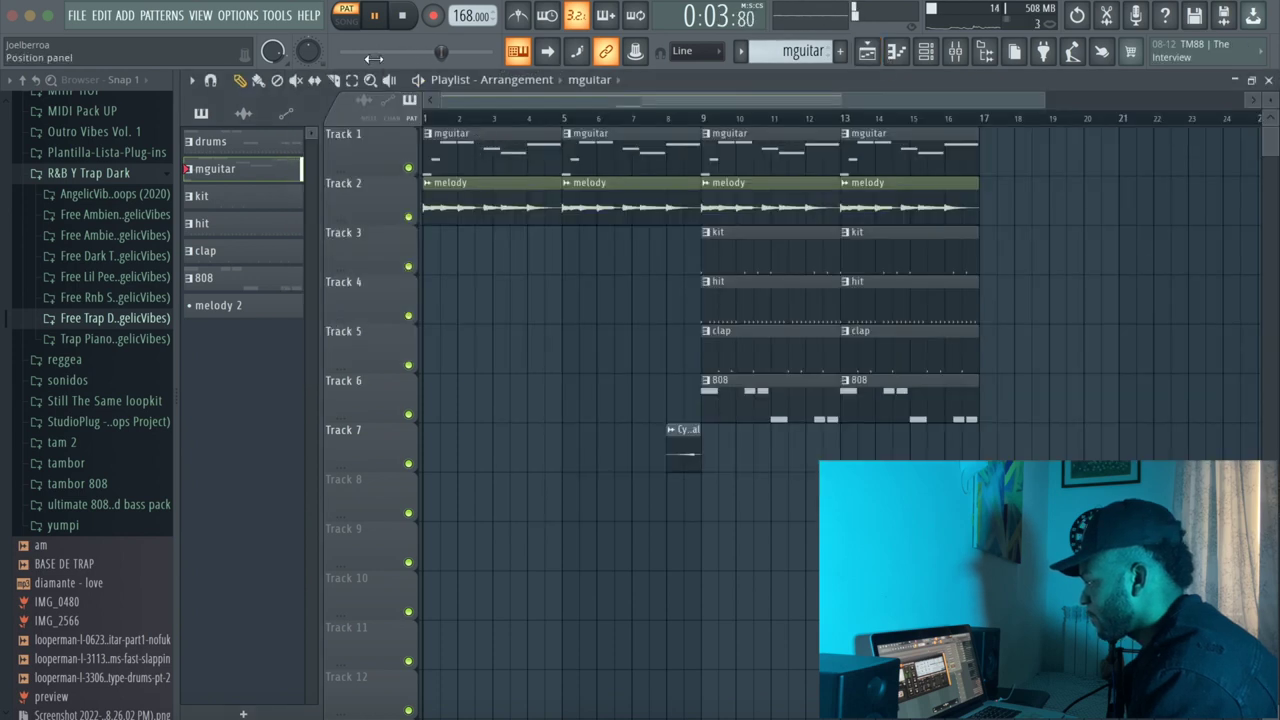
pyautogui.click(353, 28)
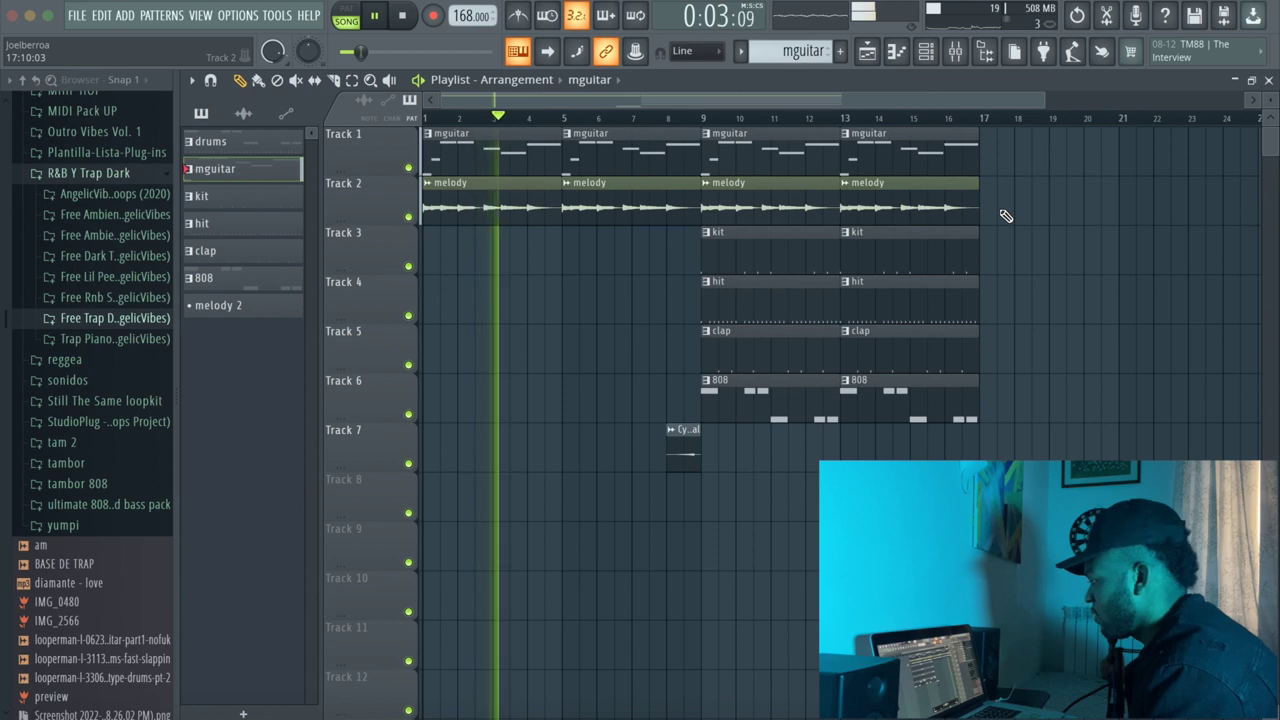
pyautogui.click(358, 82)
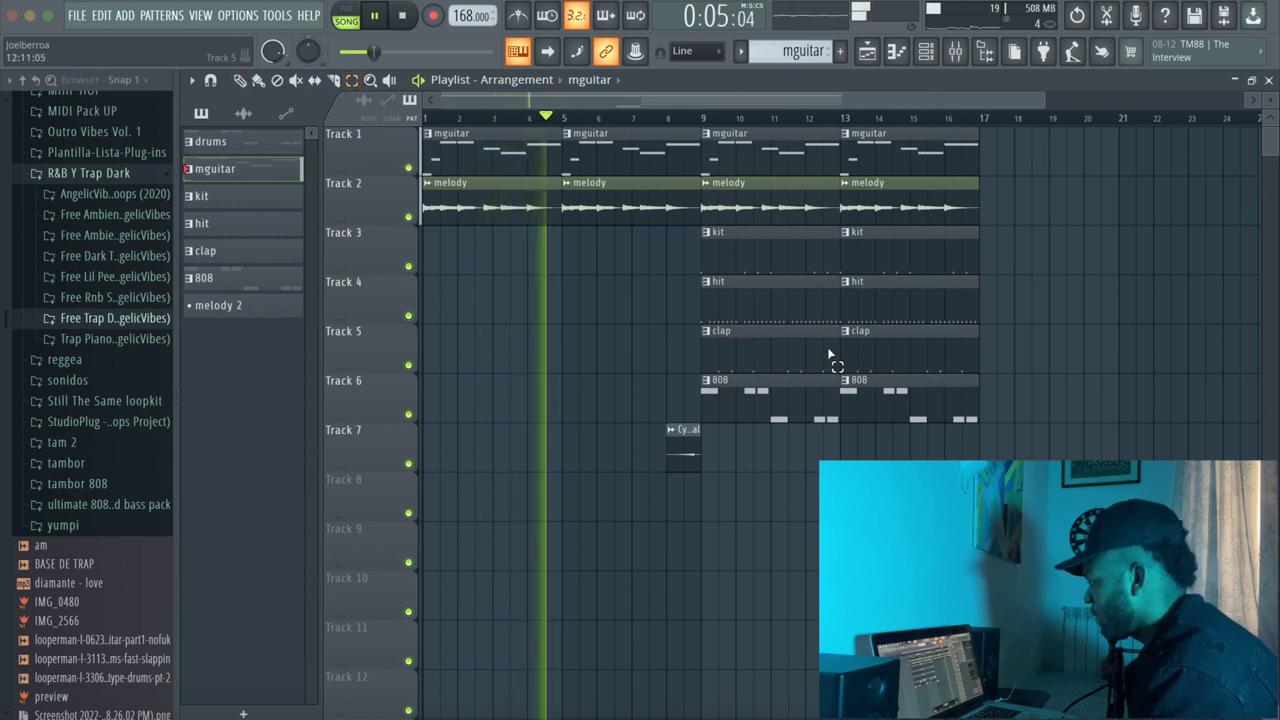
pyautogui.moveTo(1018, 468); pyautogui.dragTo(732, 163)
pyautogui.hotkey('ctrl', 'b')
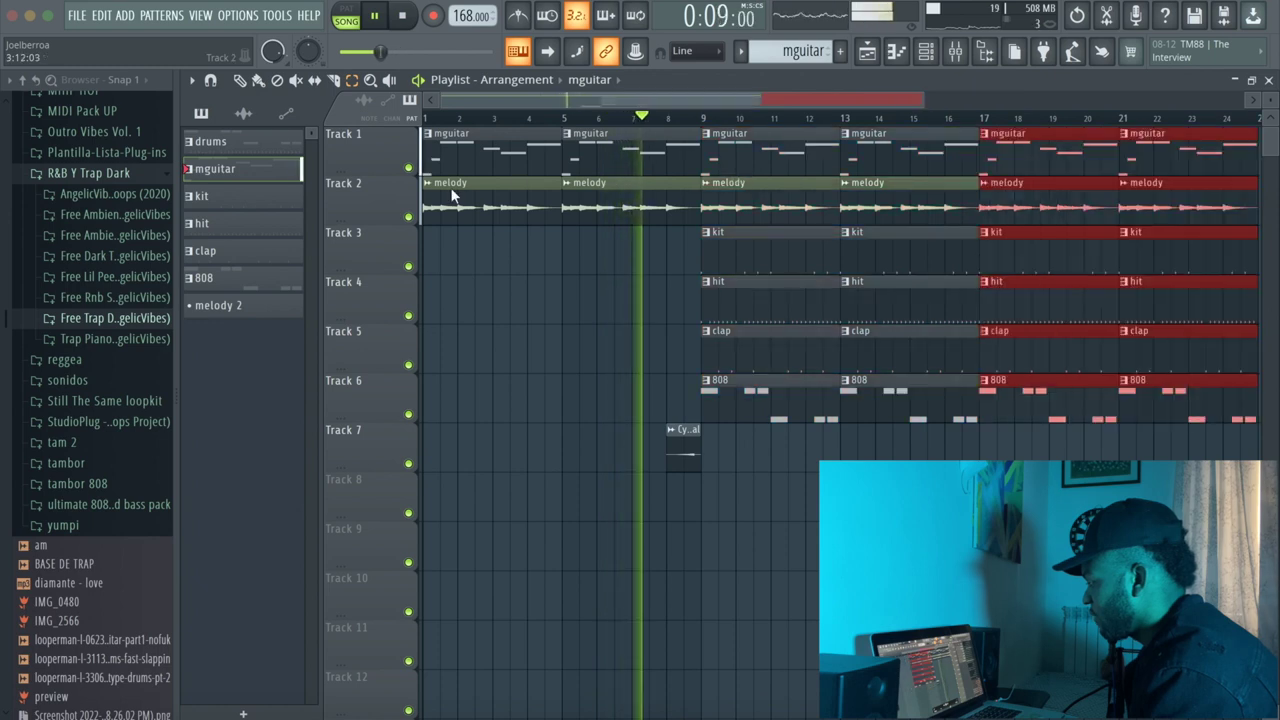
# Try shortening the hit clip that starts at bar 13 by about half a bar before bar 17
pyautogui.moveTo(974, 297); pyautogui.dragTo(963, 297)
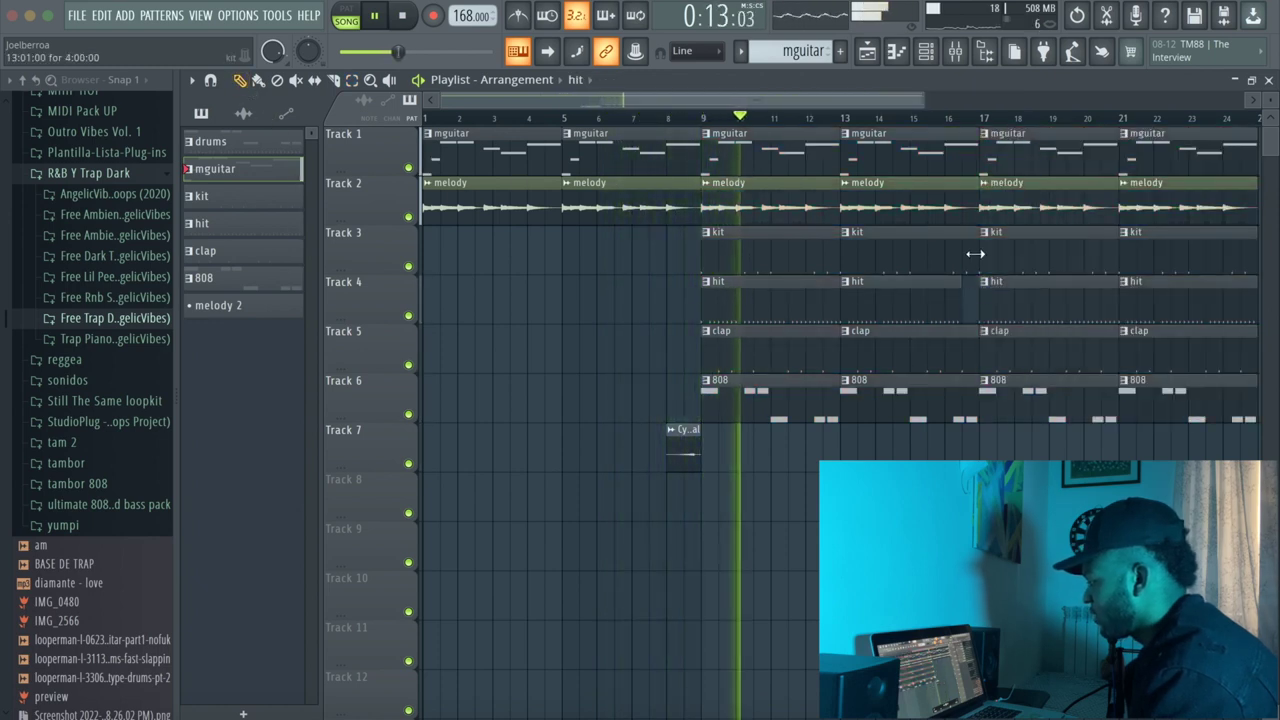
pyautogui.hscroll(2, 975, 254)
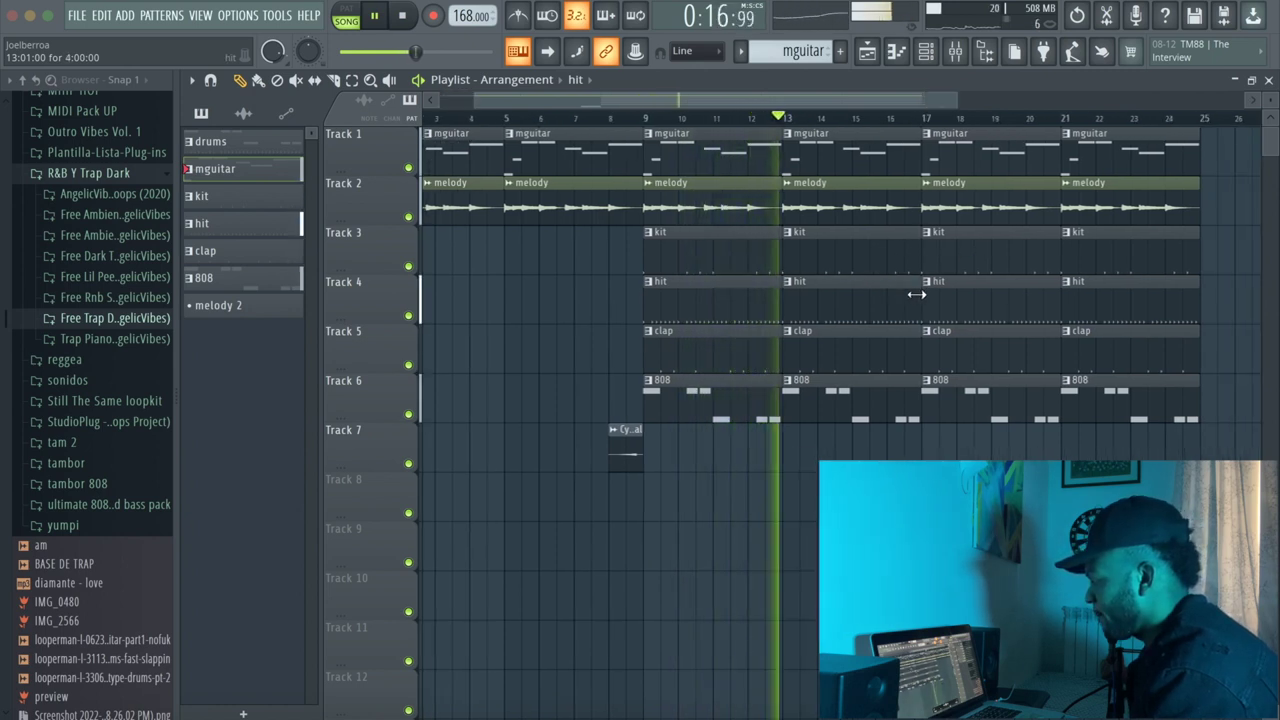
# Duplicate the clips on Tracks 1–6 from bars 17–24 into bars 25–32
pyautogui.hscroll(5, 929, 303)
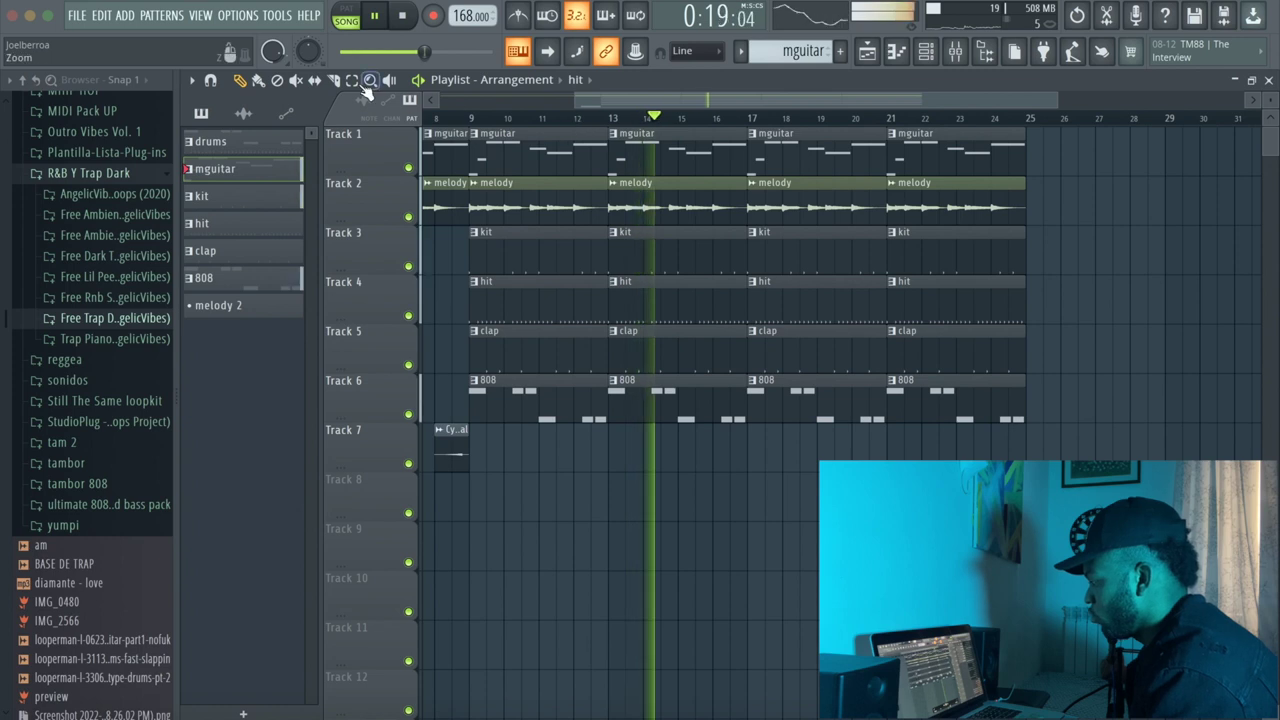
pyautogui.moveTo(1076, 460); pyautogui.dragTo(790, 162)
pyautogui.hotkey('ctrl', 'b')
pyautogui.hscroll(3, 790, 162)
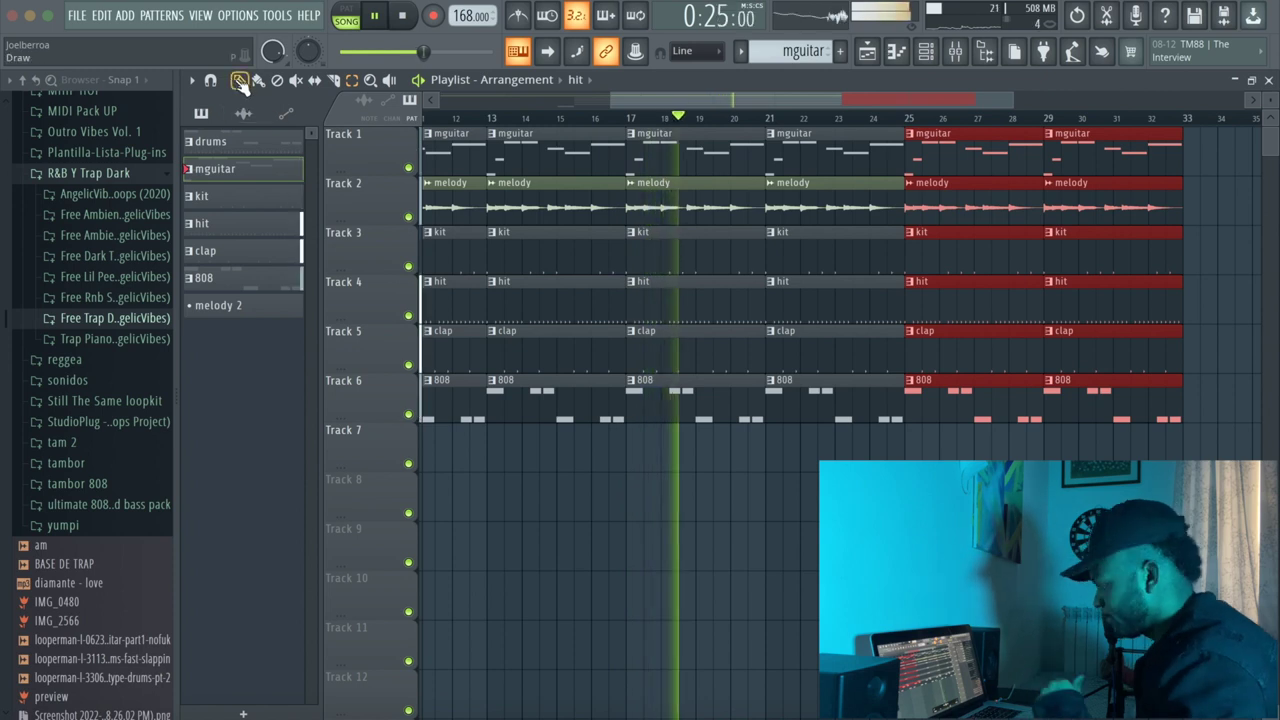
# Shorten the kit, hit, clap and 808 clips at bar 21 to three bars, leaving a one-bar gap before bar 25
pyautogui.click(876, 244)
pyautogui.moveTo(876, 244); pyautogui.dragTo(870, 281)
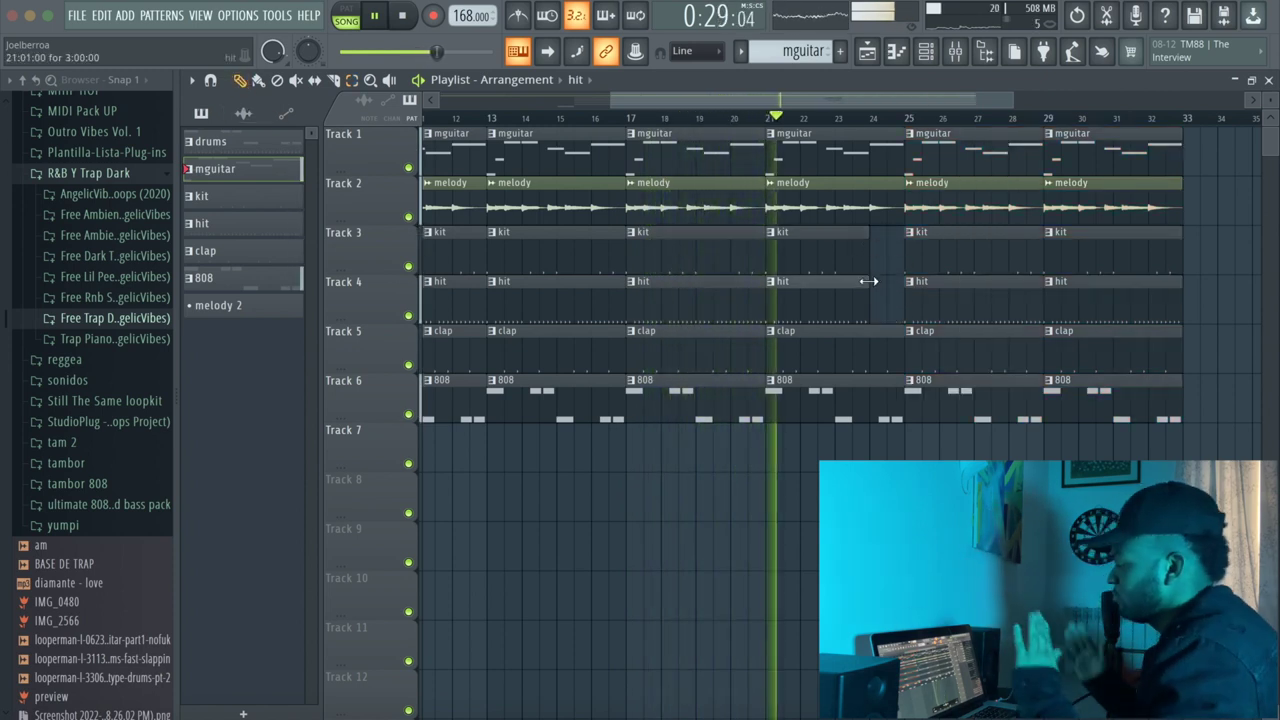
pyautogui.moveTo(904, 331); pyautogui.dragTo(875, 331)
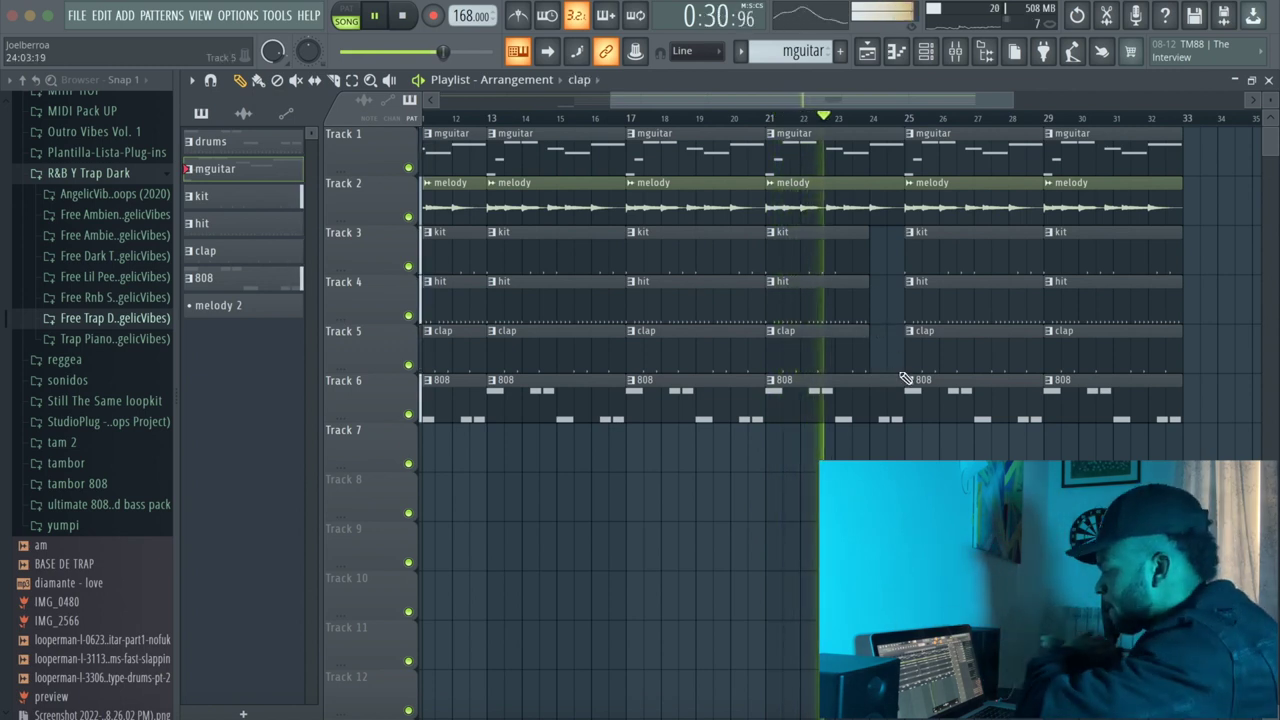
pyautogui.moveTo(904, 380); pyautogui.dragTo(868, 377)
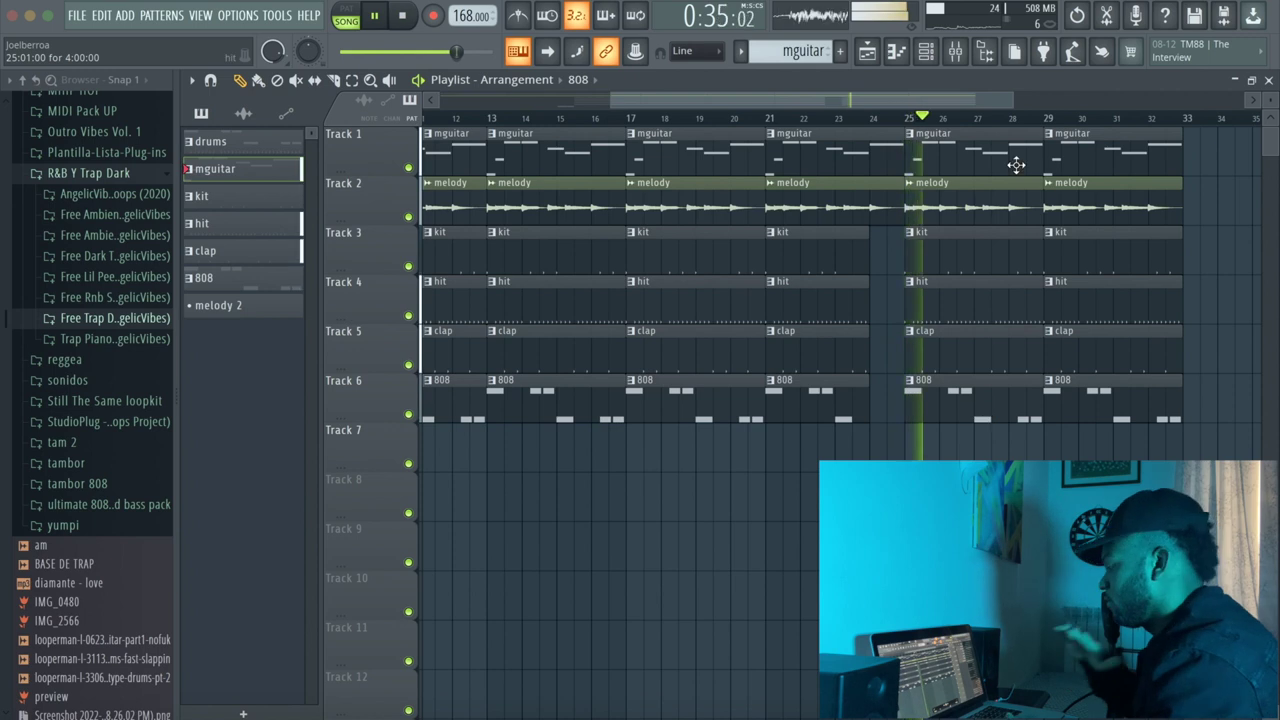
# Duplicate the clips on Tracks 1–6 from bars 25–32 into bars 33–40
pyautogui.moveTo(1008, 98); pyautogui.dragTo(1210, 101)
pyautogui.moveTo(733, 102); pyautogui.dragTo(657, 103)
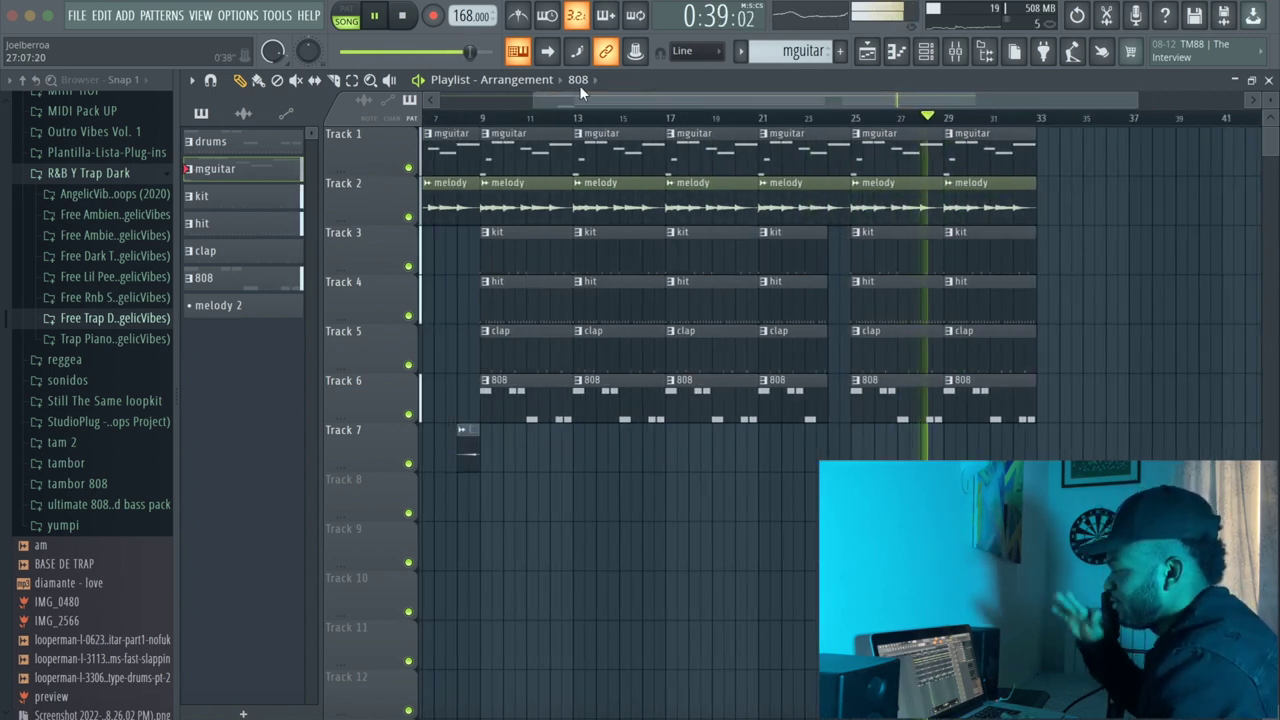
pyautogui.moveTo(1076, 455); pyautogui.dragTo(873, 165)
pyautogui.hotkey('ctrl', 'b')
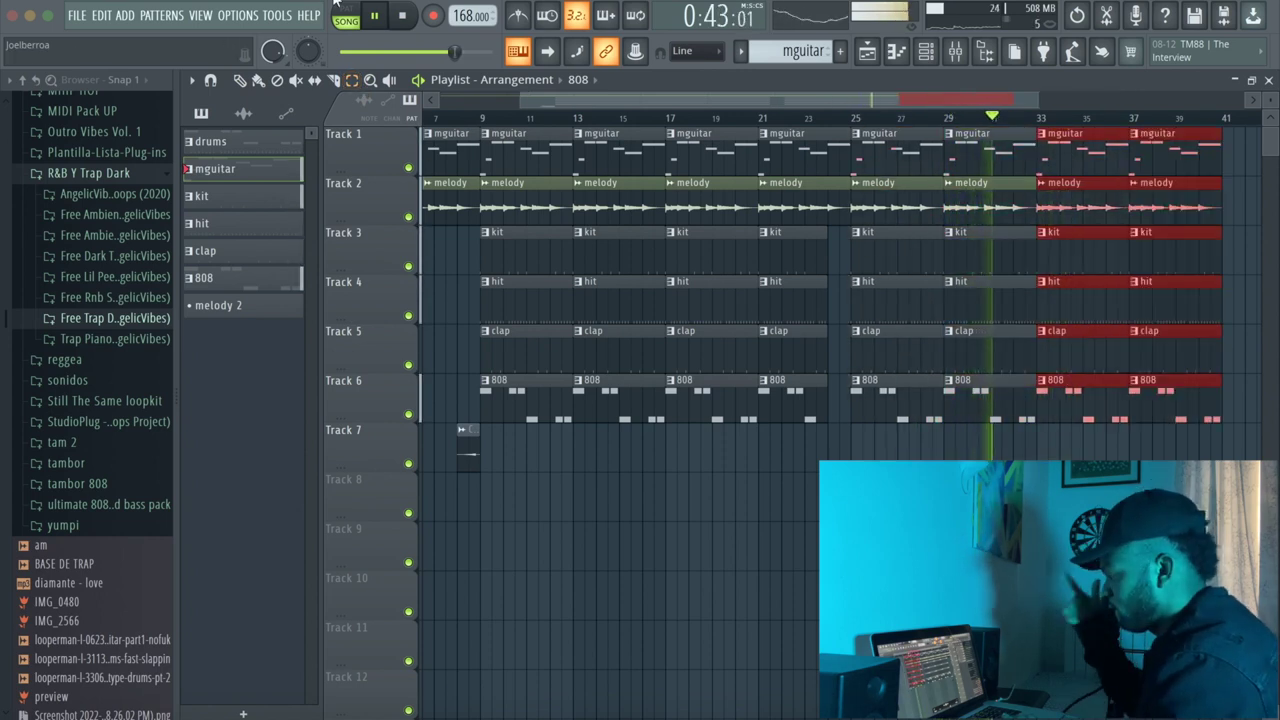
# Mute the two hit clips on Track 4 that start at bars 33 and 37
pyautogui.click(1077, 314)
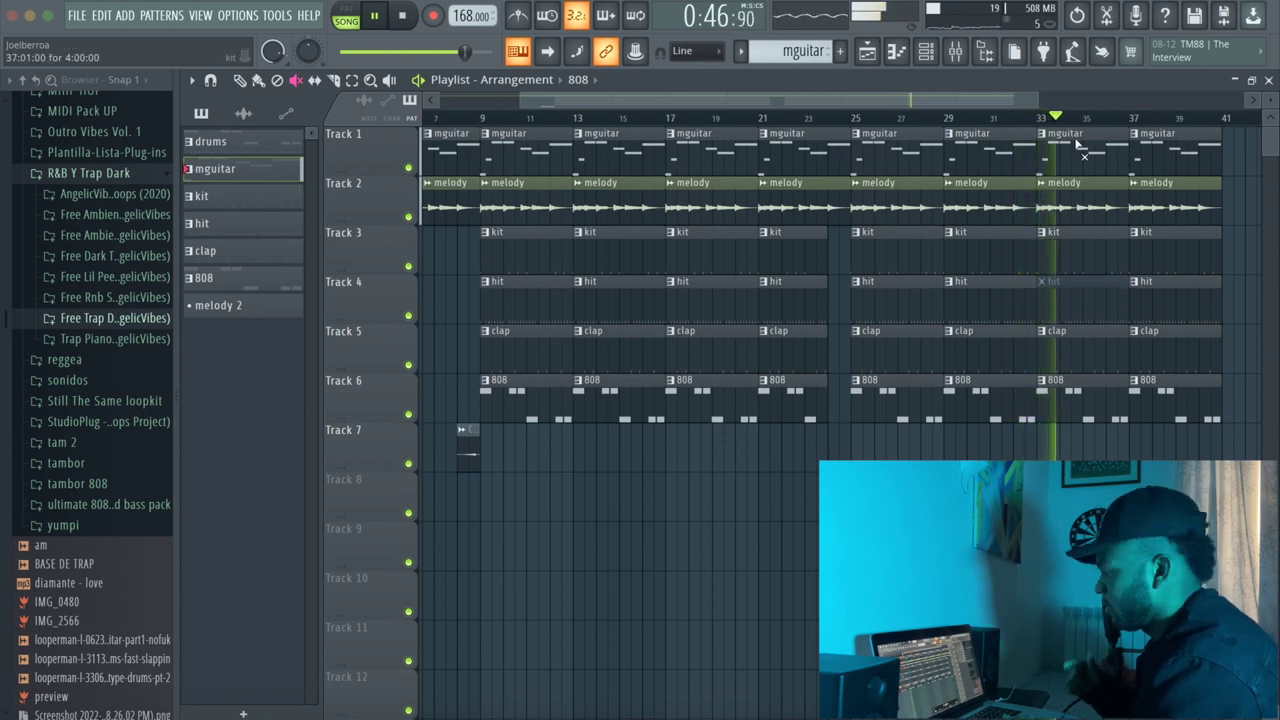
pyautogui.scroll(-2, 1108, 260)
pyautogui.click(1108, 296)
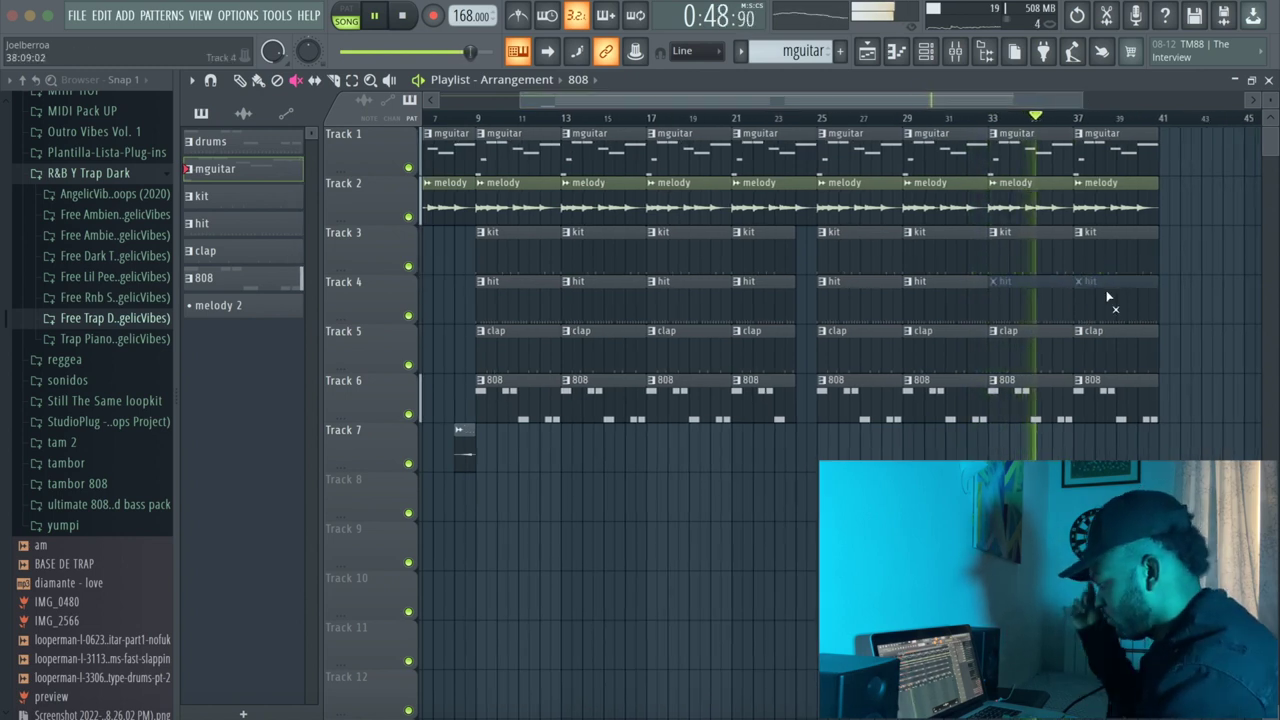
# Duplicate the clips on Tracks 1–6 from bars 33–40 into bars 41–48
pyautogui.scroll(-2, 1083, 94)
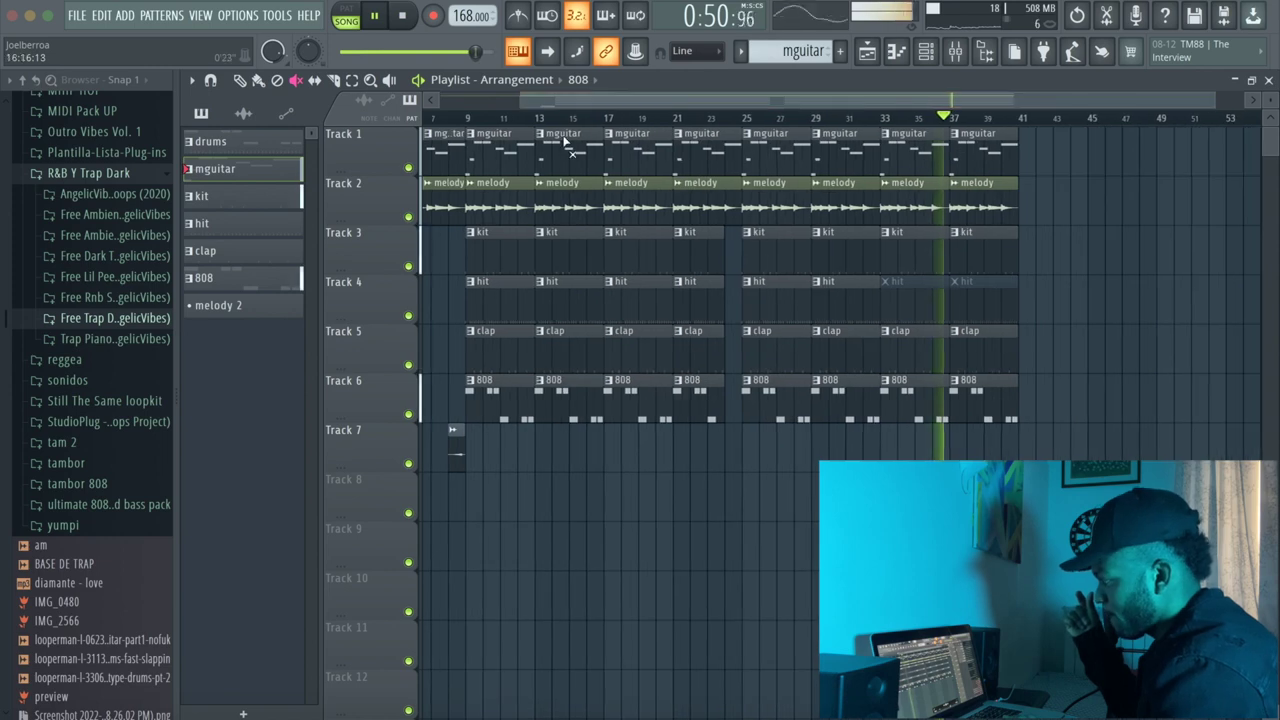
pyautogui.moveTo(1050, 440); pyautogui.dragTo(909, 149)
pyautogui.hotkey('ctrl', 'b')
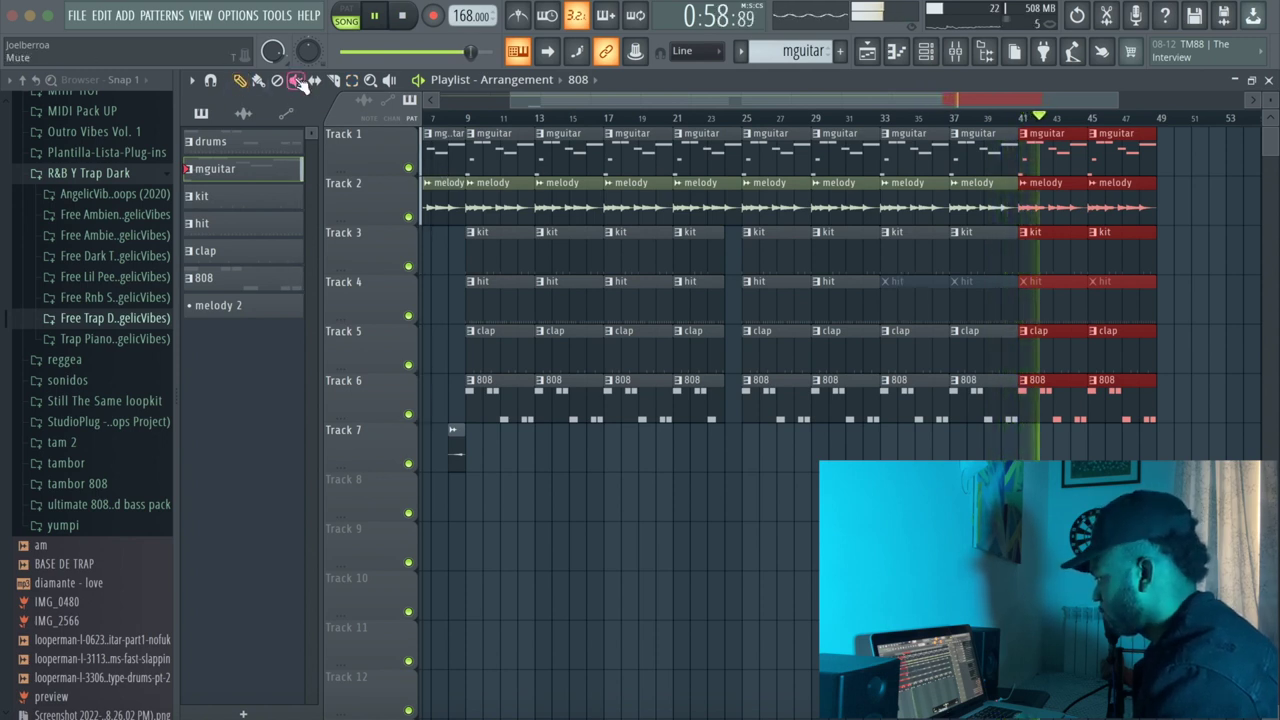
# Unmute the hit clip at bar 41 and shorten the hit clip at bar 37 to three bars
pyautogui.click(1044, 312)
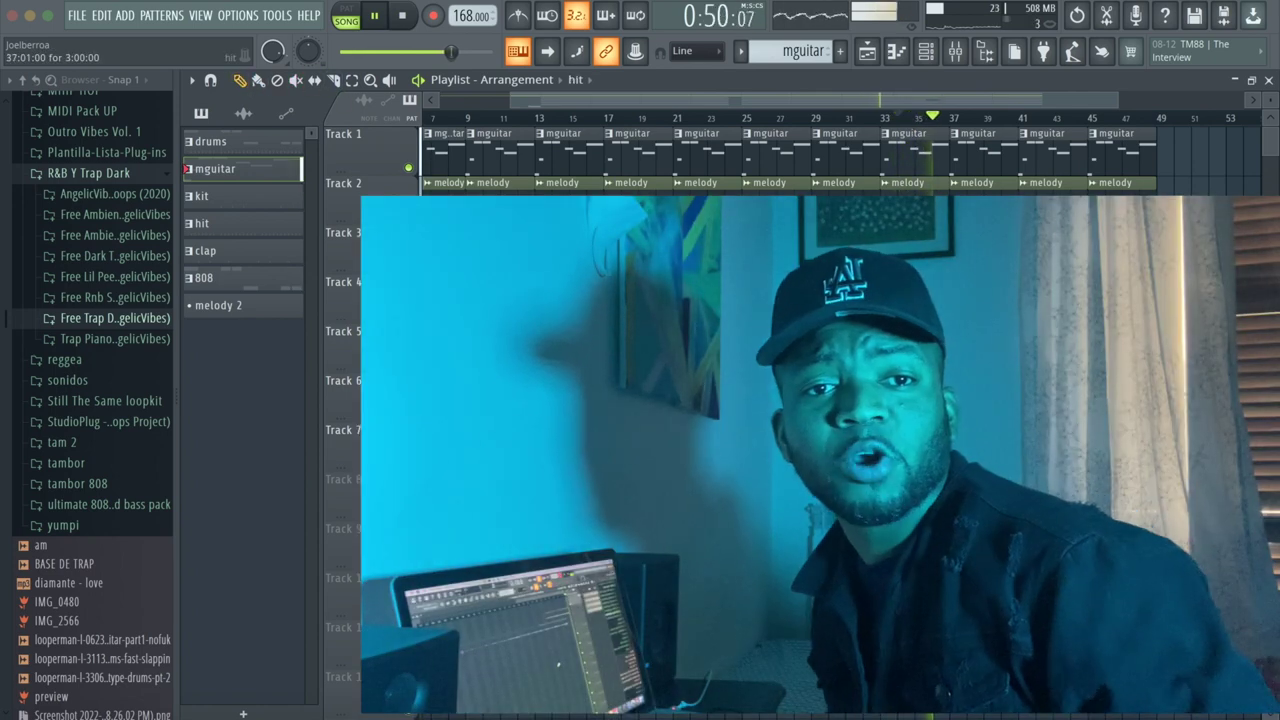
pyautogui.click(986, 306)
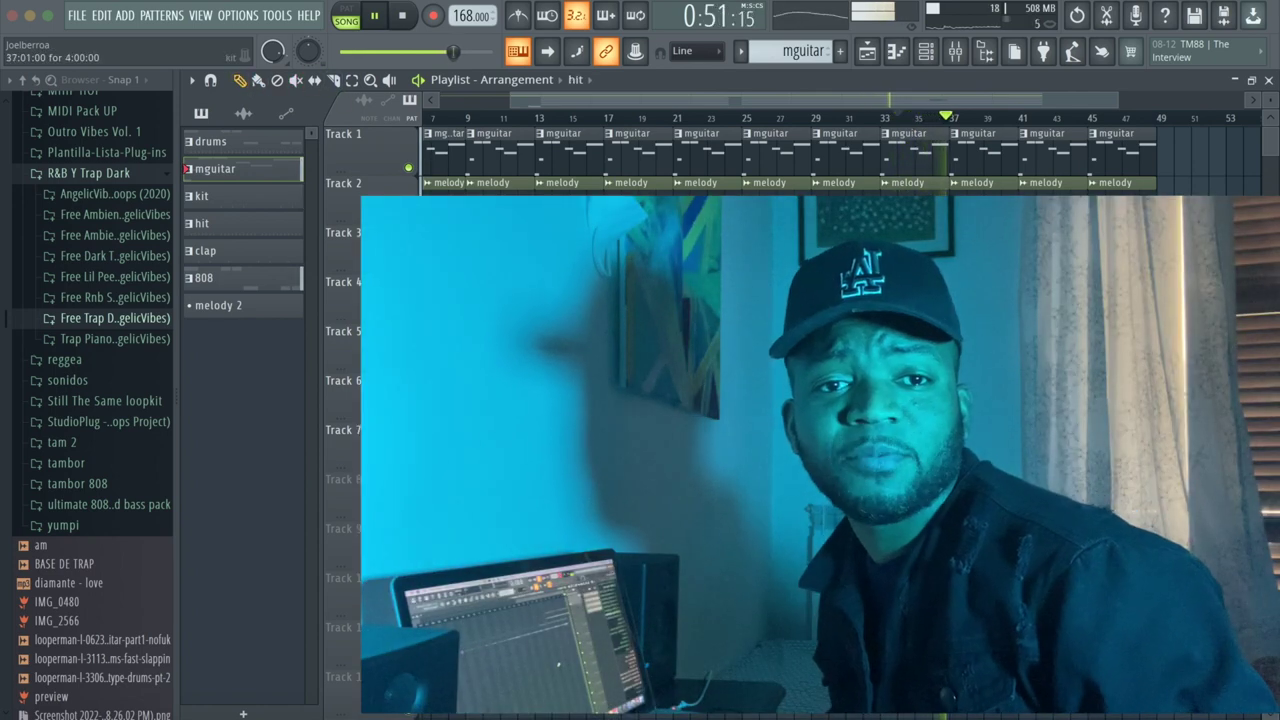
pyautogui.click(1050, 355)
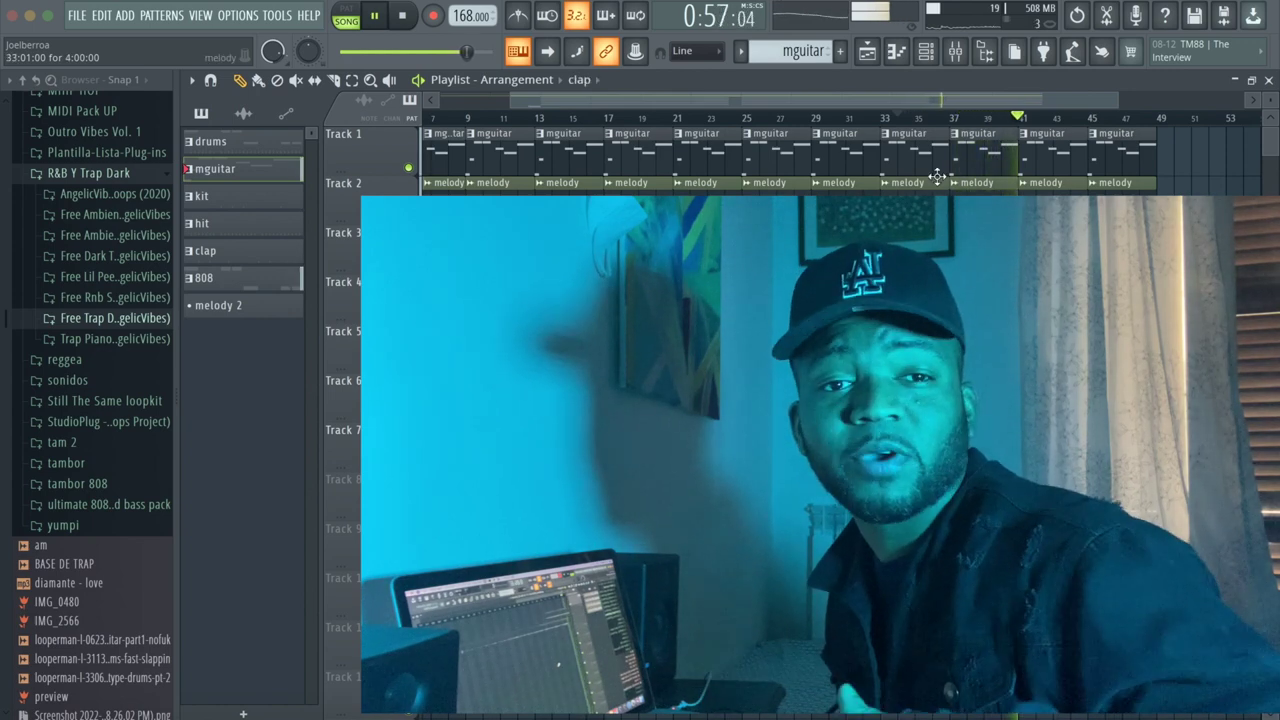
# Activate the Mute tool and play the full arrangement from bar 1 with all its clips in view
pyautogui.scroll(-2, 945, 118)
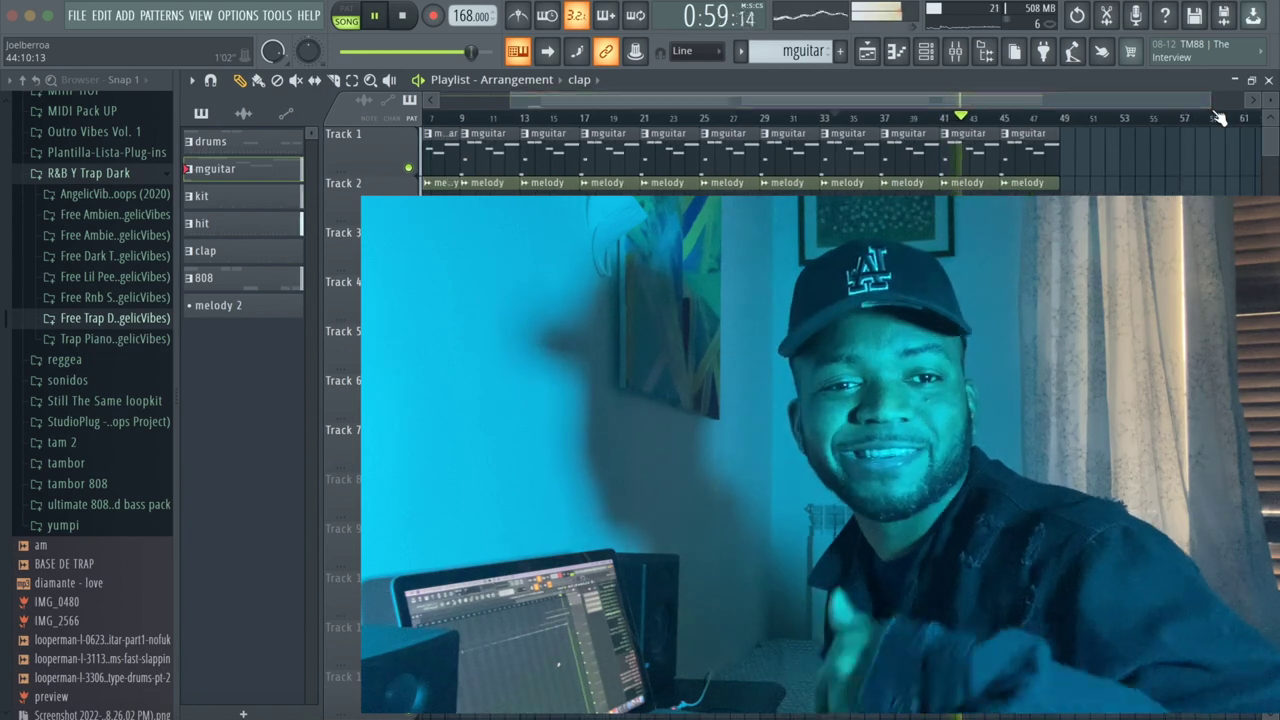
pyautogui.moveTo(642, 105); pyautogui.dragTo(520, 102)
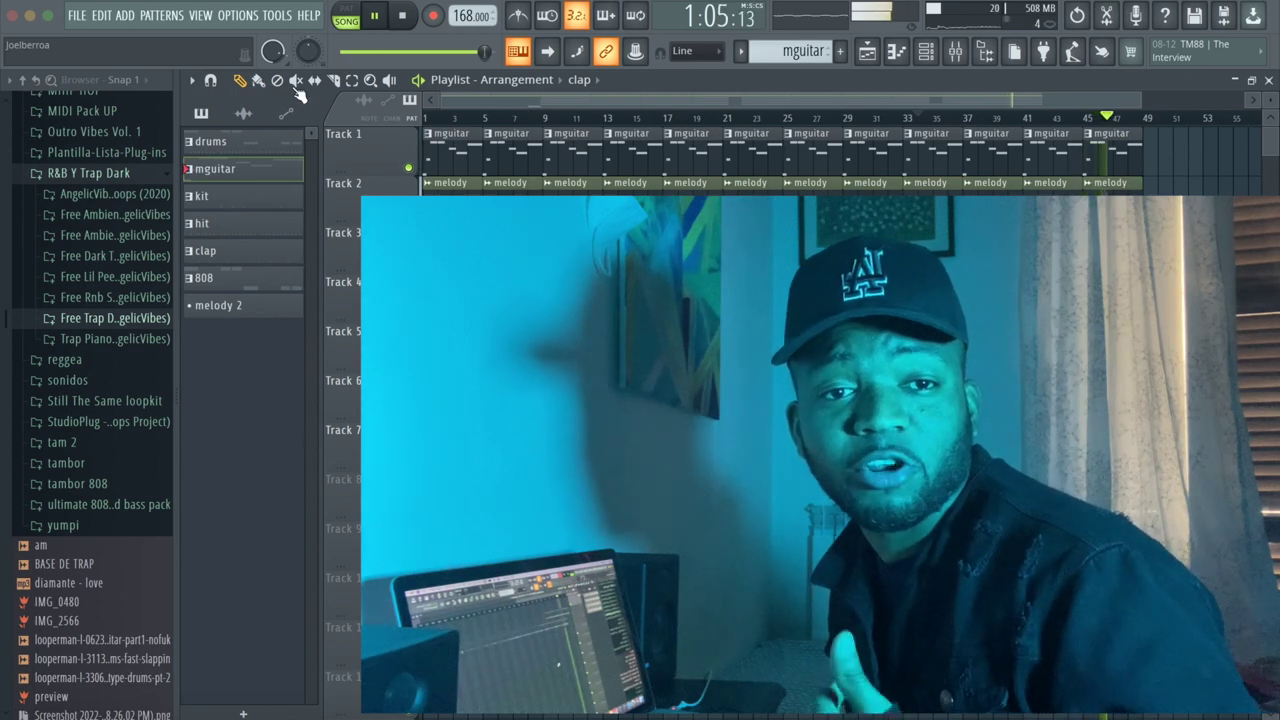
pyautogui.press('t')
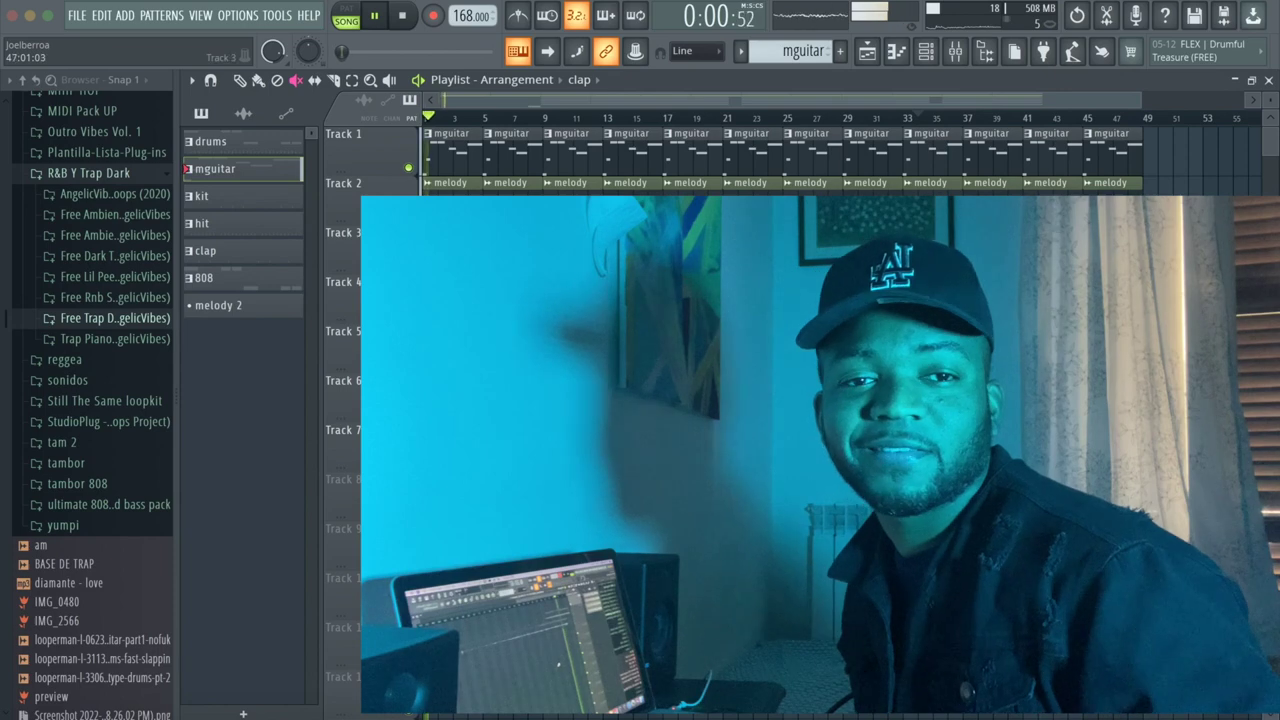
pyautogui.moveTo(1140, 100); pyautogui.dragTo(1168, 94)
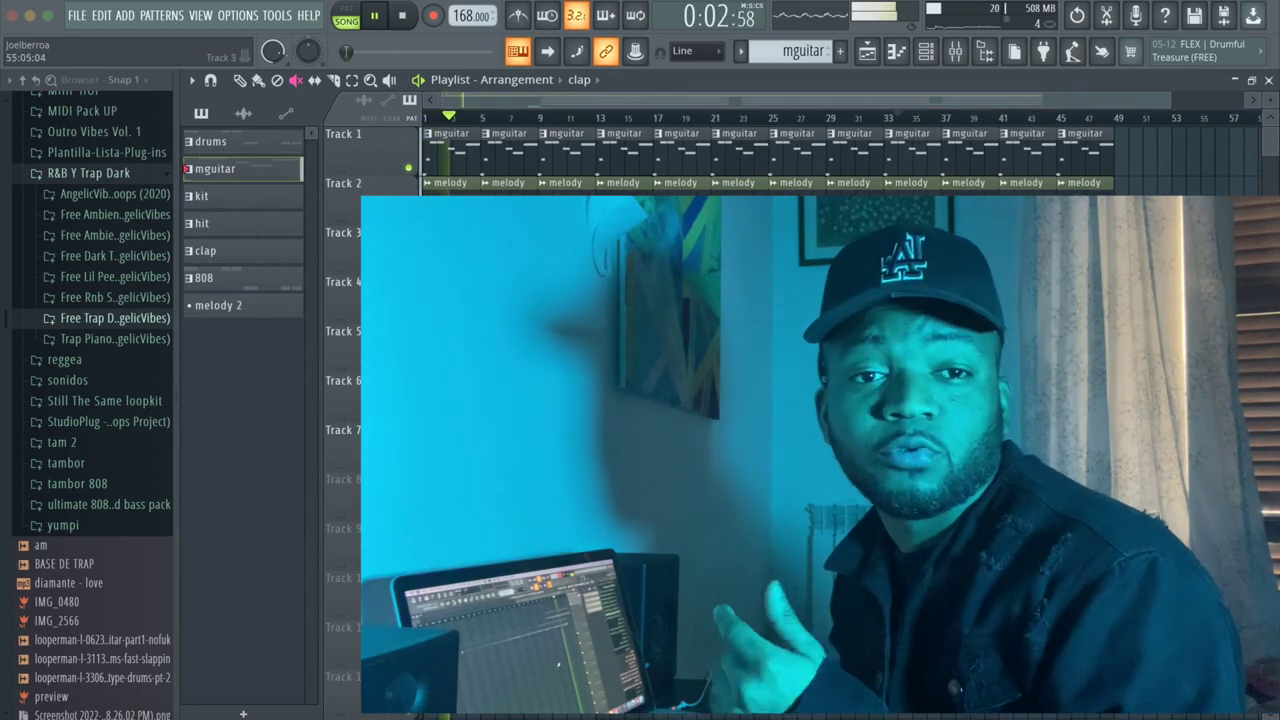